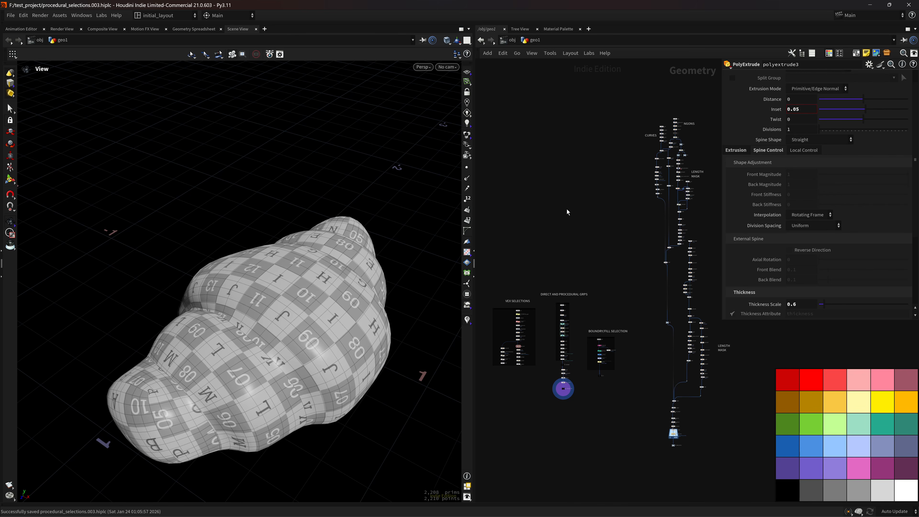
Display attribblur2's bevelled open-sided box from the VEX Selections network and frame it.
scroll(536, 375, "up", 5)
middle_click_drag(559, 249, 579, 321)
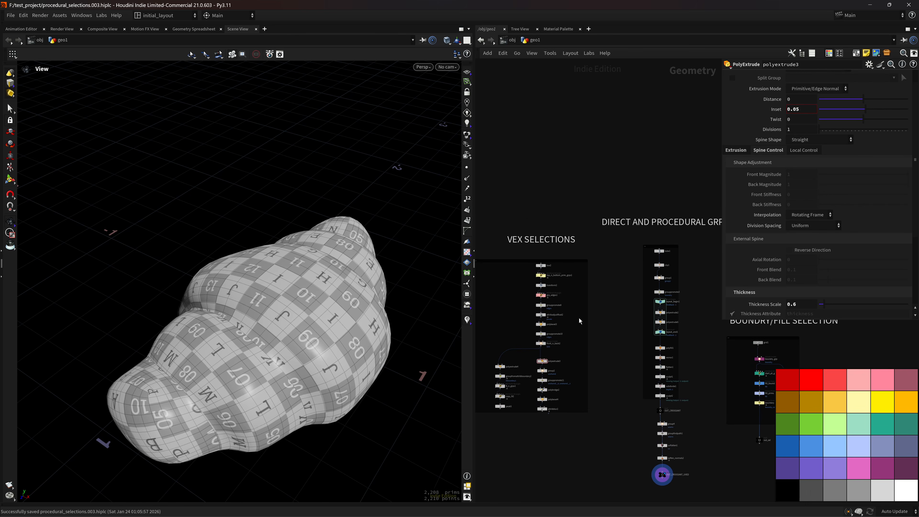
scroll(568, 393, "up", 4)
left_click(564, 355)
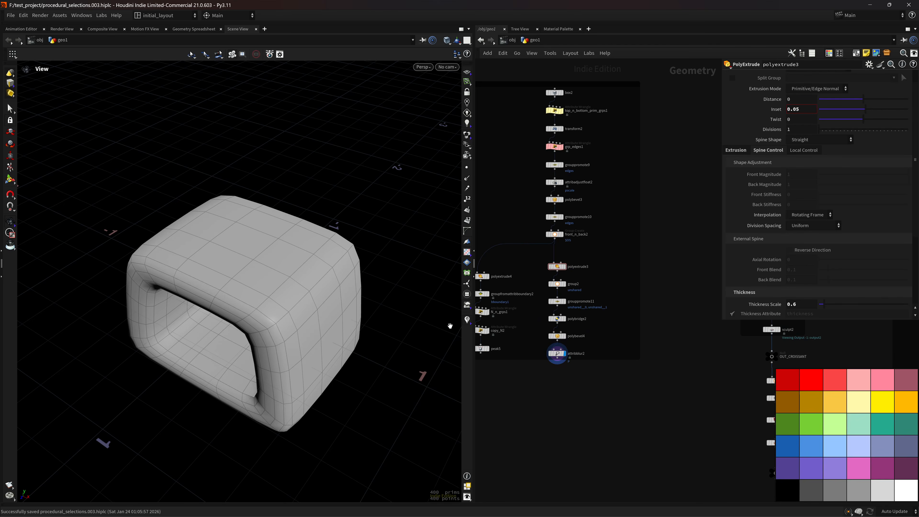
key("f")
scroll(297, 337, "down", 3)
left_click_drag(293, 343, 308, 302)
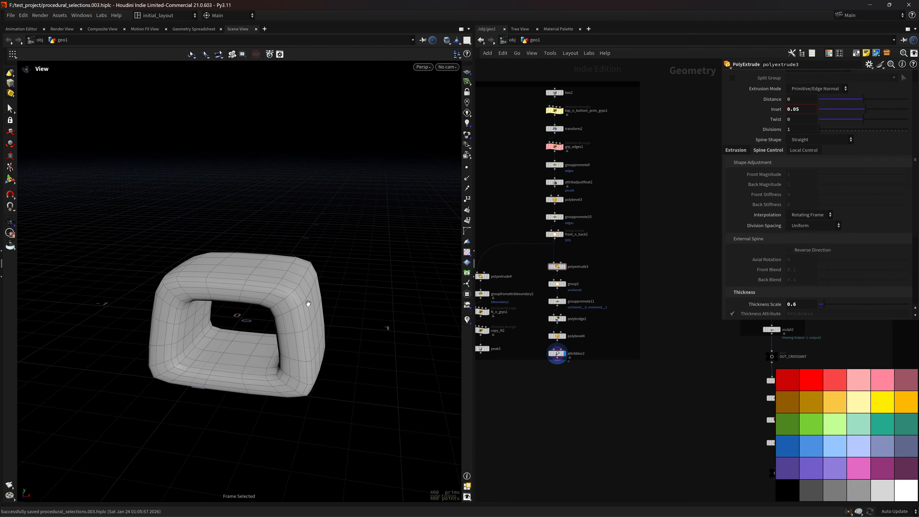
scroll(326, 308, "up", 4)
left_click_drag(359, 318, 342, 289)
scroll(364, 303, "up", 4)
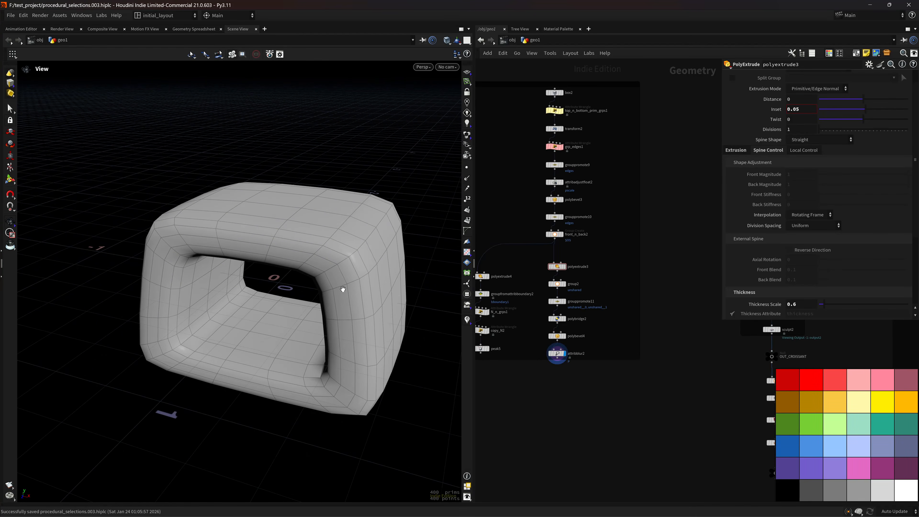
scroll(610, 254, "down", 2)
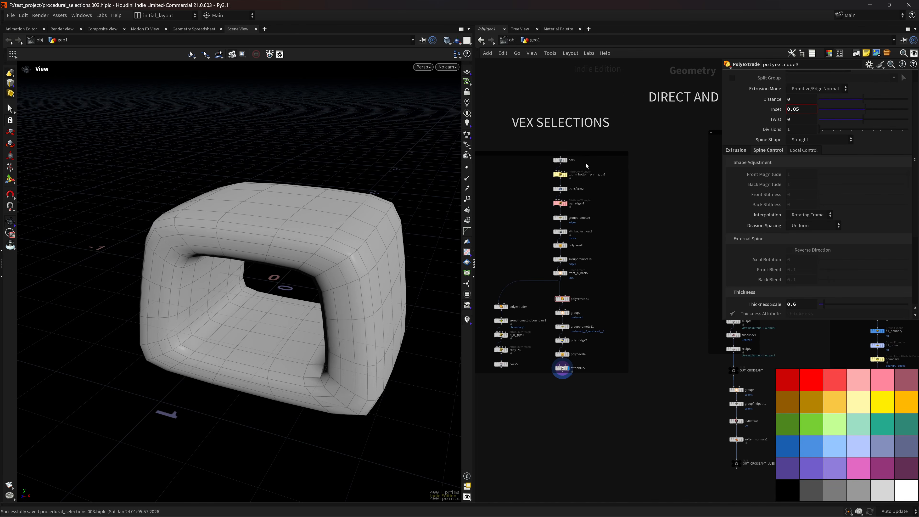
scroll(586, 163, "up", 4)
Display the plain box2, then the top/bottom grouping result with groups colour-coded.
left_click(569, 201)
scroll(357, 275, "down", 3)
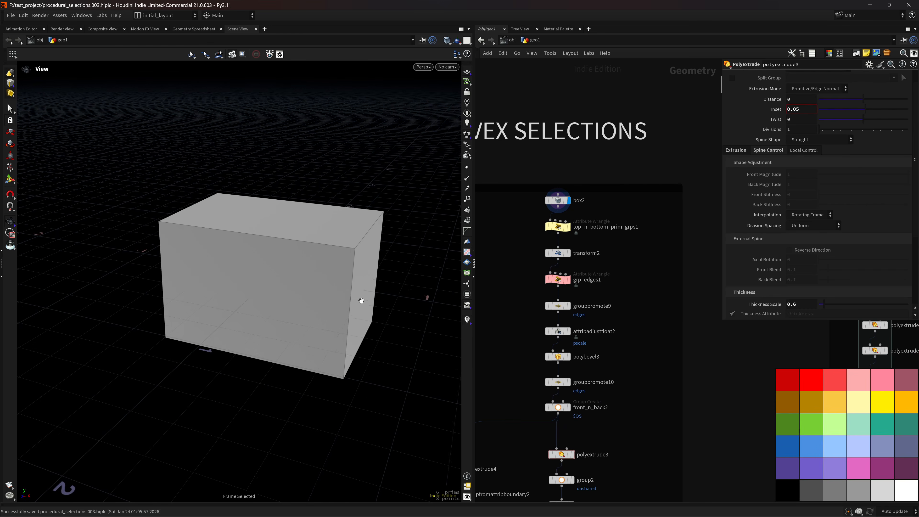
left_click(572, 221)
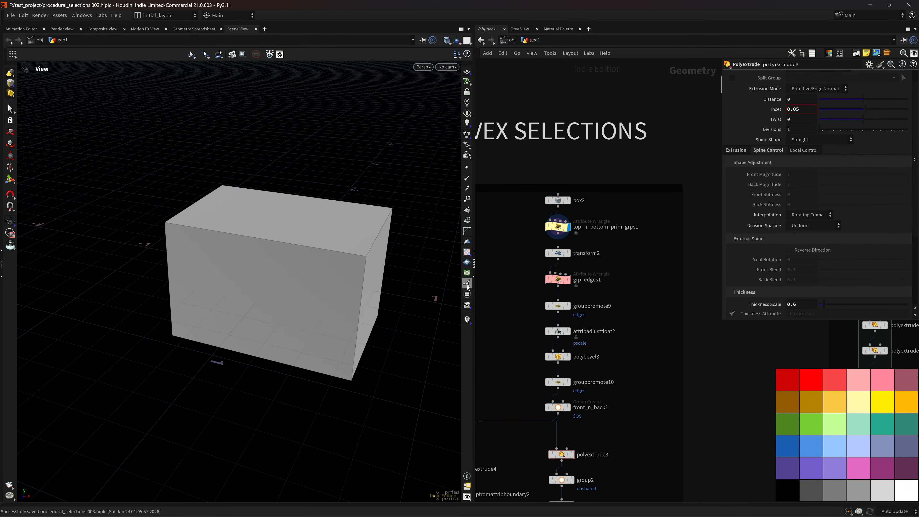
left_click(467, 294)
Show transform2's tapered box and orbit to see the pink top and purple bottom faces.
left_click(568, 253)
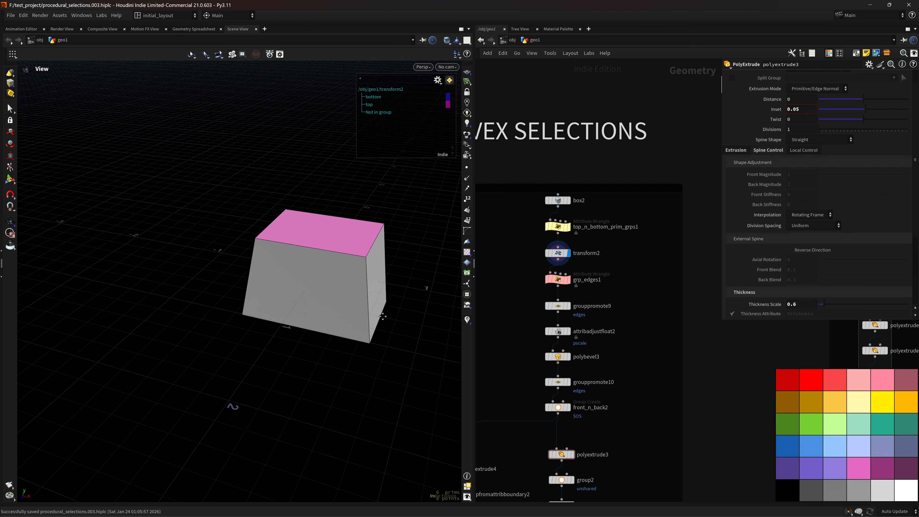
scroll(374, 282, "up", 2)
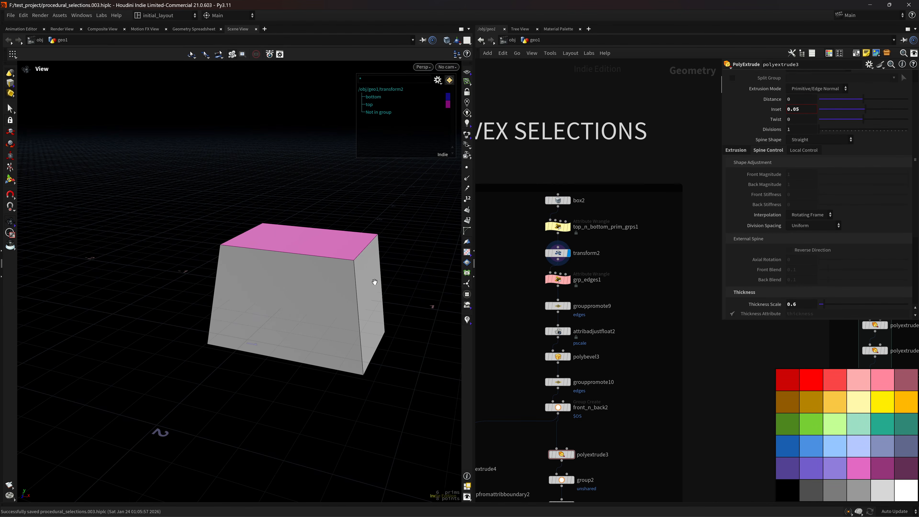
left_click_drag(394, 251, 351, 291)
left_click_drag(359, 192, 363, 283)
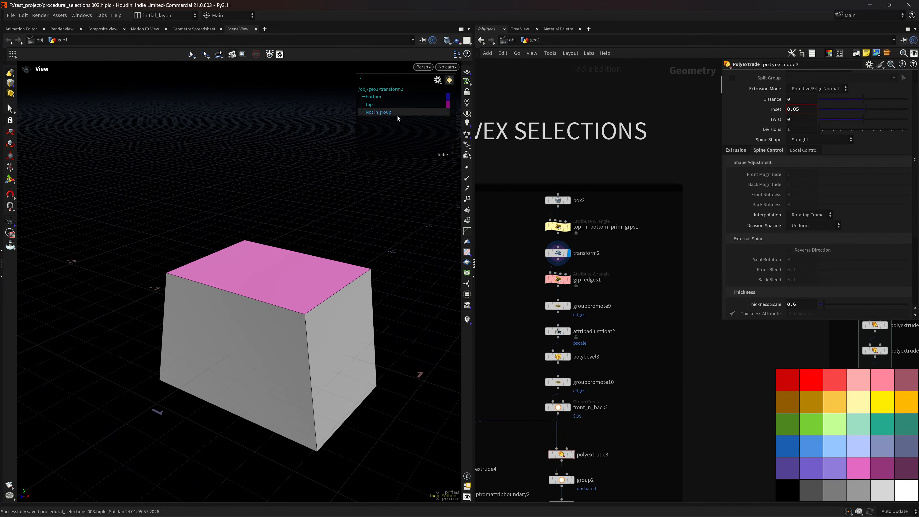
left_click_drag(363, 364, 362, 336)
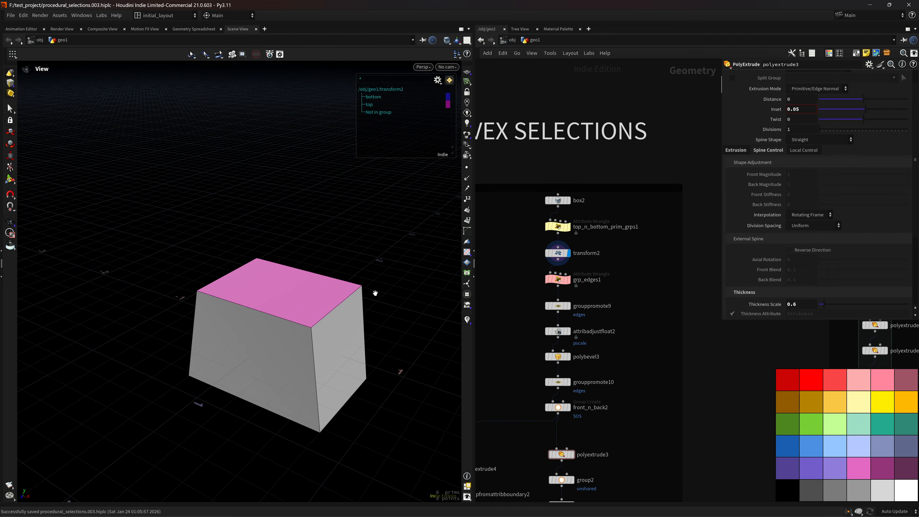
Inspect transform2's settings, then the top/bottom grouping wrangle's VEX code.
left_click(558, 252)
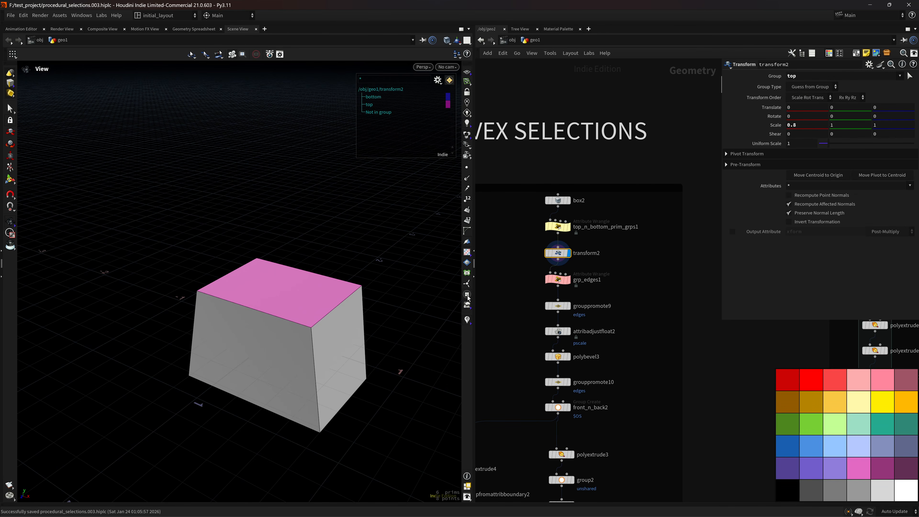
scroll(352, 311, "up", 2)
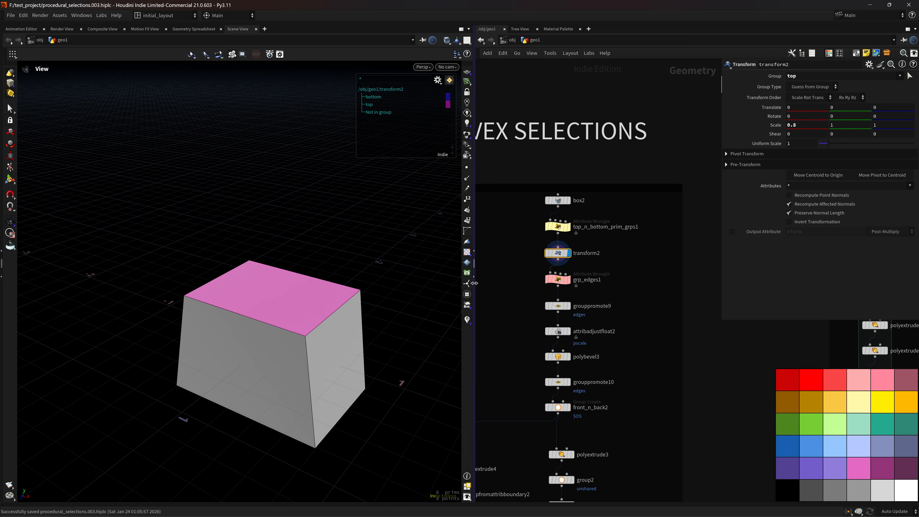
scroll(400, 305, "up", 2)
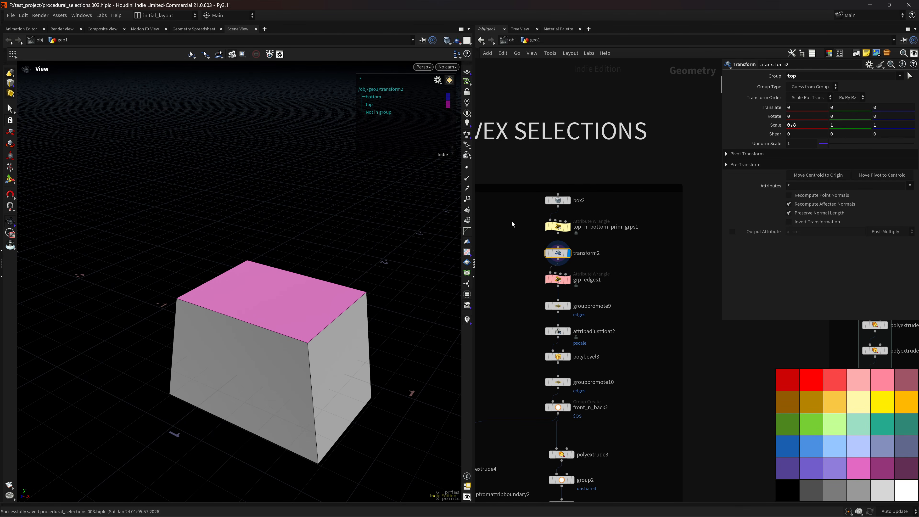
key("Up")
Hide group colouring, then review box2 and the top/bottom grouping wrangle's VEX code.
left_click(467, 294)
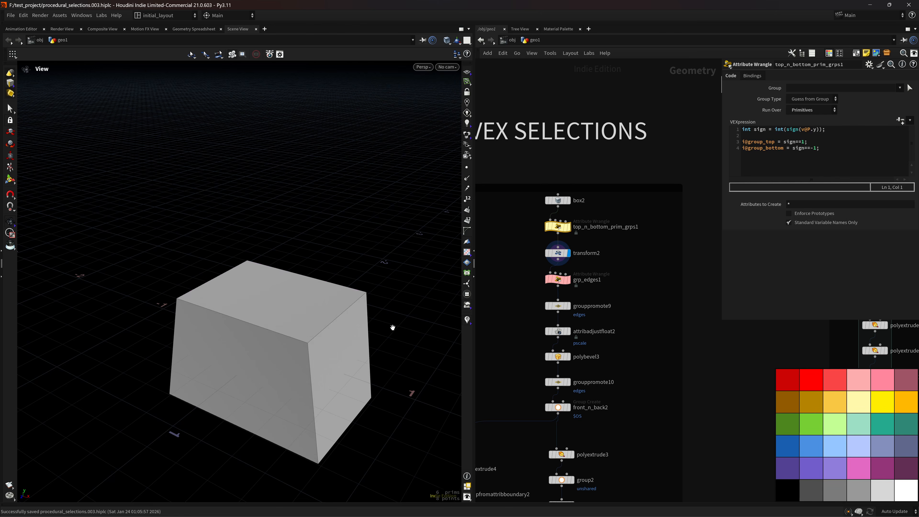
left_click_drag(391, 325, 349, 312)
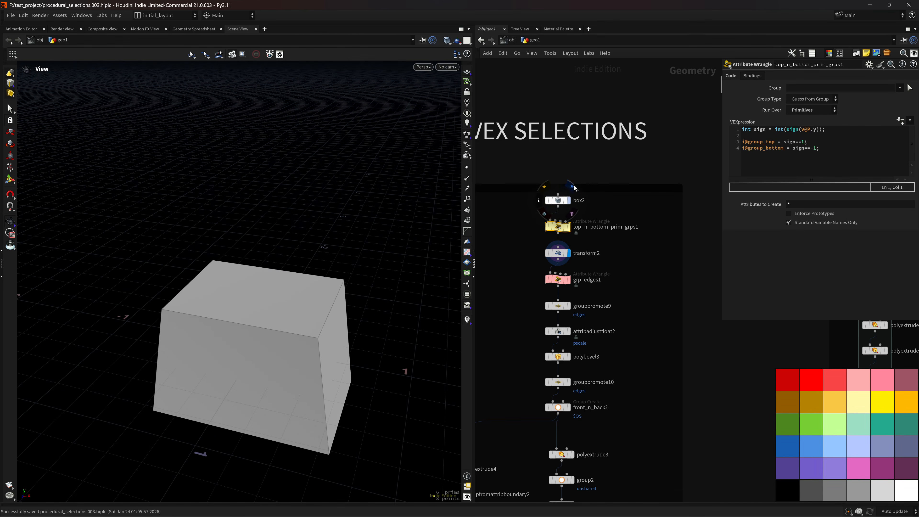
left_click(572, 187)
left_click(559, 201)
left_click(572, 214)
left_click(561, 228)
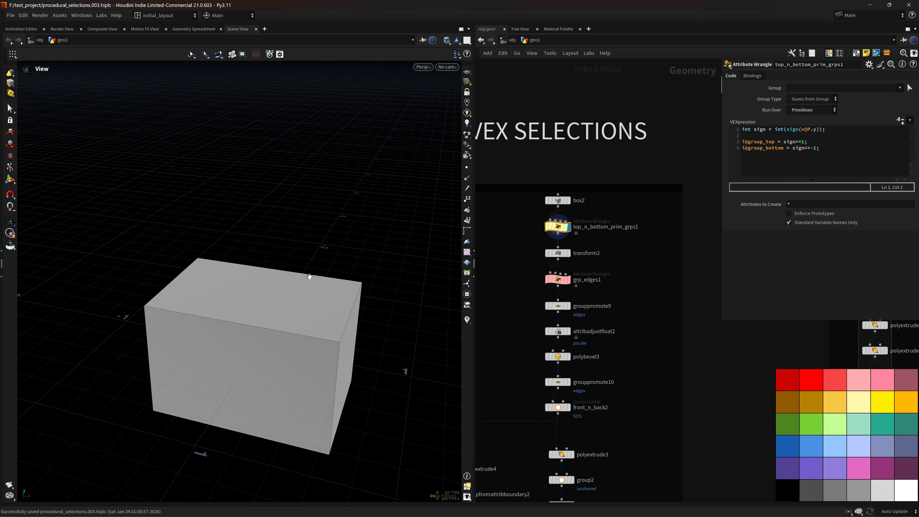
Orbit around the grouped box and display transform2's tapered result again.
left_click_drag(309, 277, 282, 285)
right_click_drag(325, 295, 343, 291)
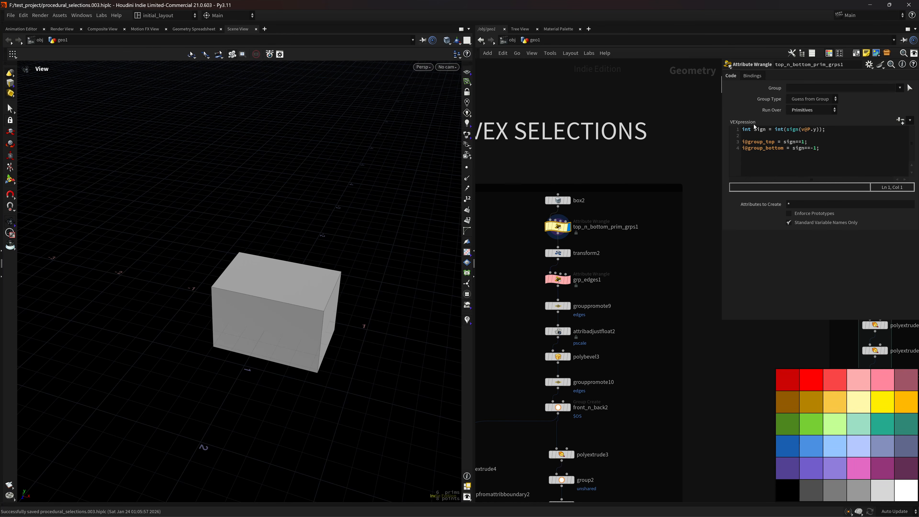
left_click_drag(361, 314, 328, 322)
left_click_drag(323, 381, 353, 363)
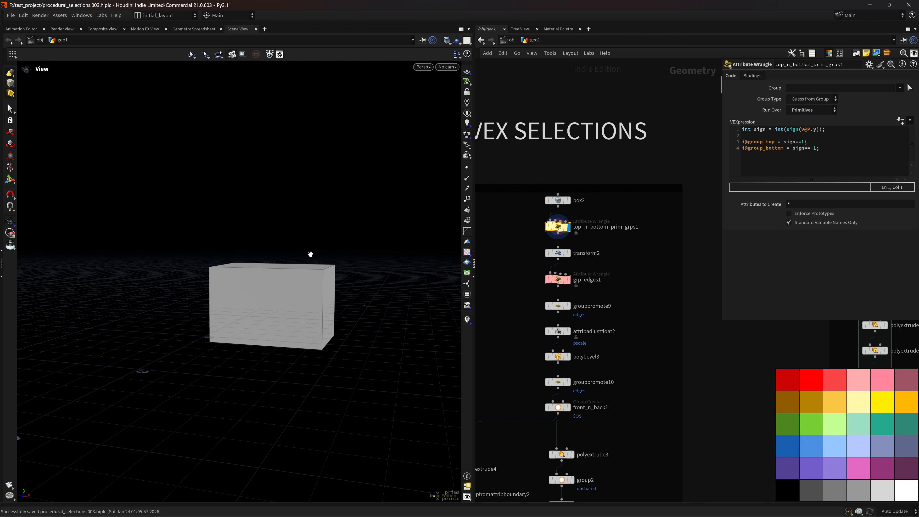
left_click_drag(311, 254, 316, 305)
left_click(569, 253)
Display grouppromote9's edges, then show grp_edges1 and read its vertex-group VEX code.
left_click(559, 253)
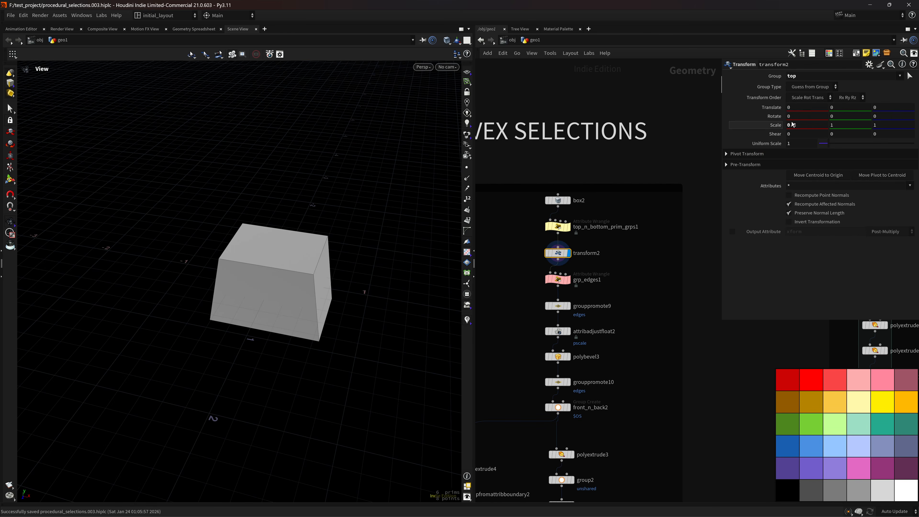
left_click_drag(328, 259, 361, 263)
left_click(569, 306)
left_click(570, 279)
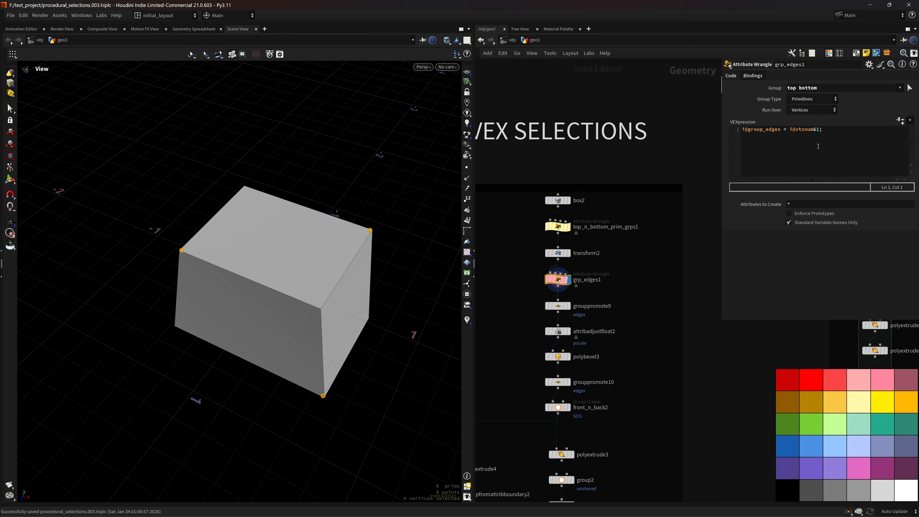
Display and inspect grouppromote9's four promoted edges on the tapered box.
left_click_drag(394, 296, 417, 282)
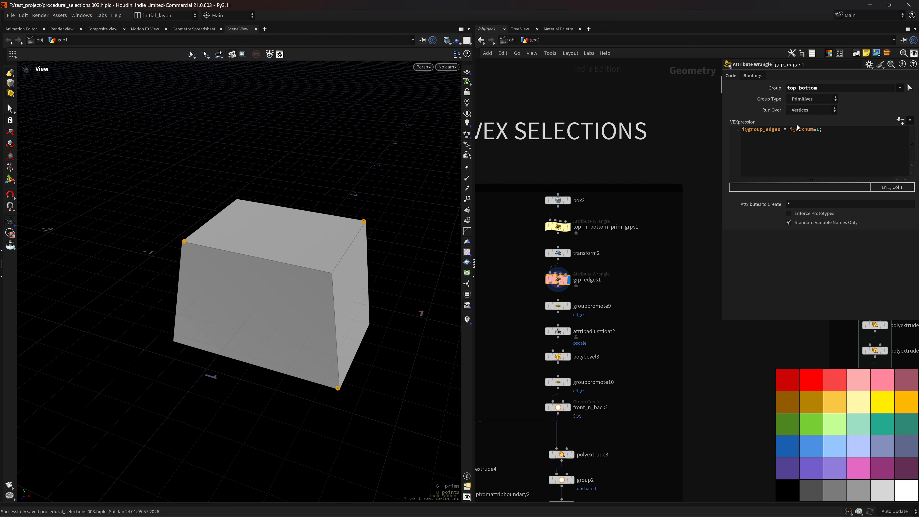
left_click_drag(324, 223, 344, 354)
left_click_drag(343, 280, 335, 380)
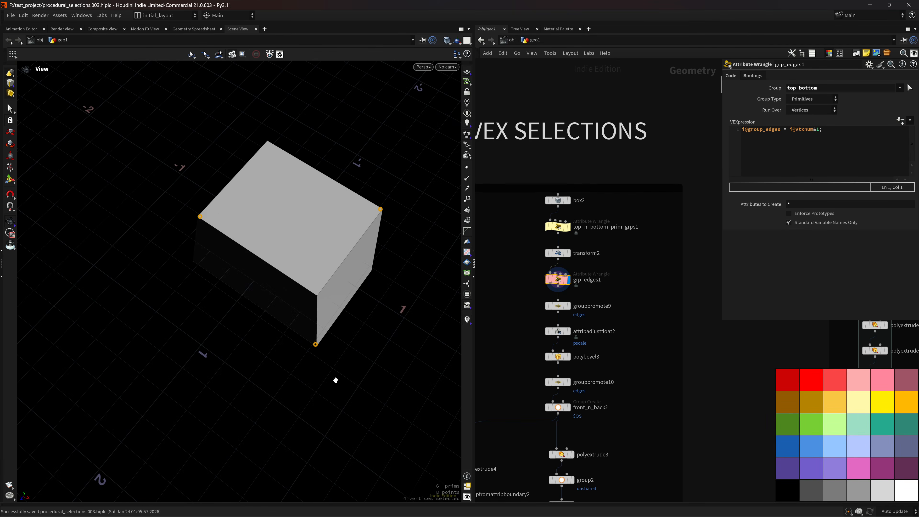
left_click_drag(338, 264, 397, 280)
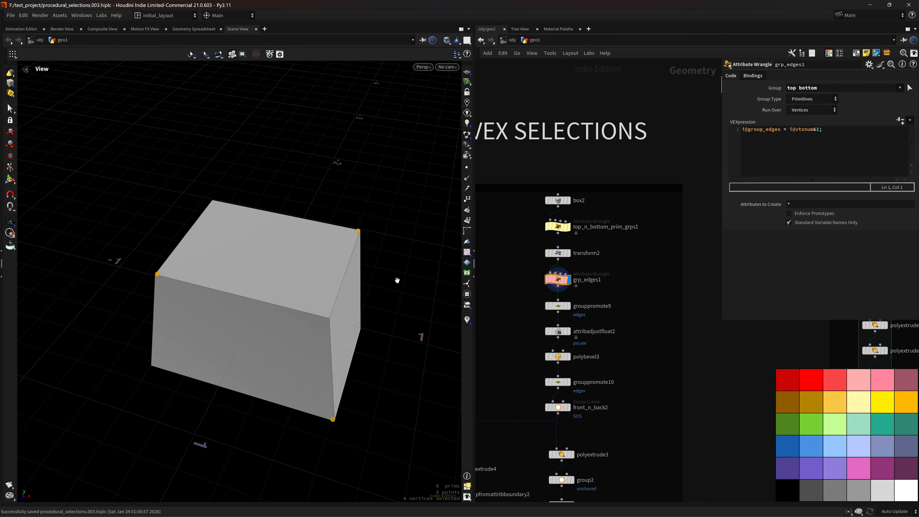
left_click(569, 306)
left_click(558, 306)
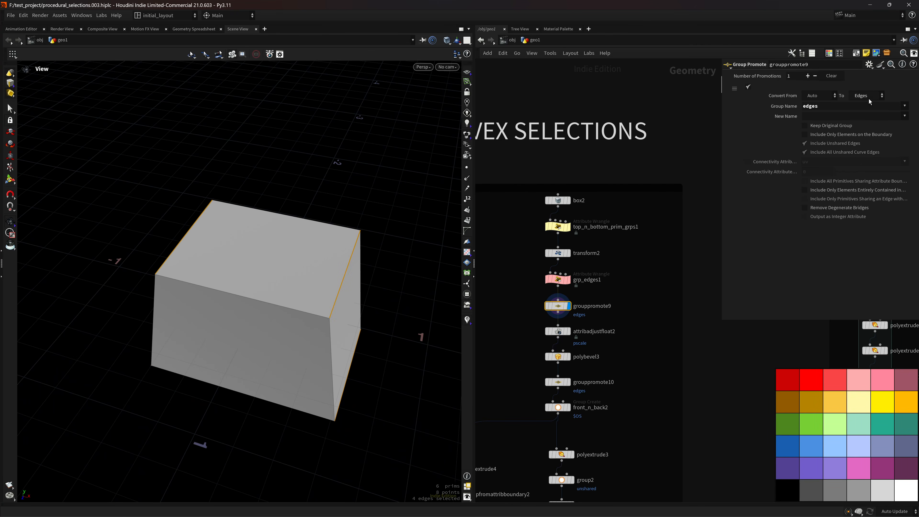
Review attribadjustfloat2's pscale settings and display polybevel3's bevelled box.
left_click_drag(422, 294, 384, 310)
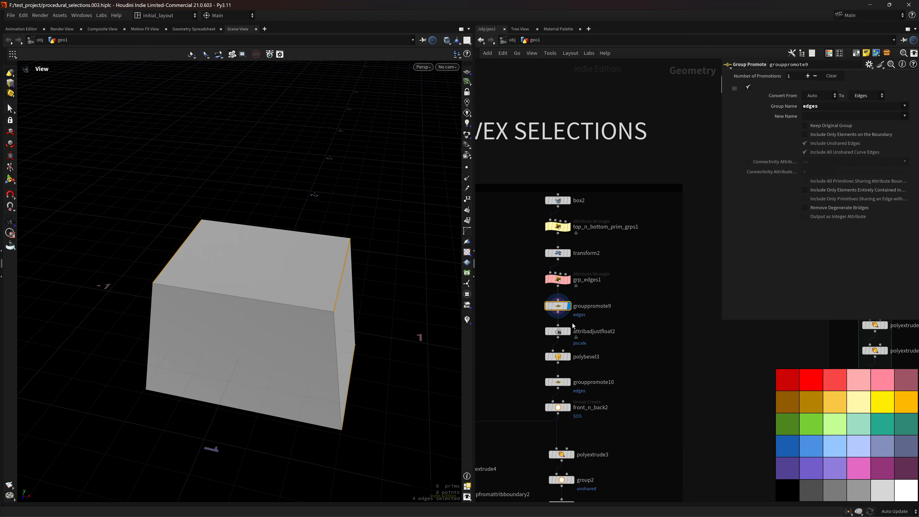
left_click(574, 322)
left_click(559, 331)
middle_click_drag(636, 345, 628, 283)
left_click(561, 294)
left_click_drag(427, 315, 369, 431)
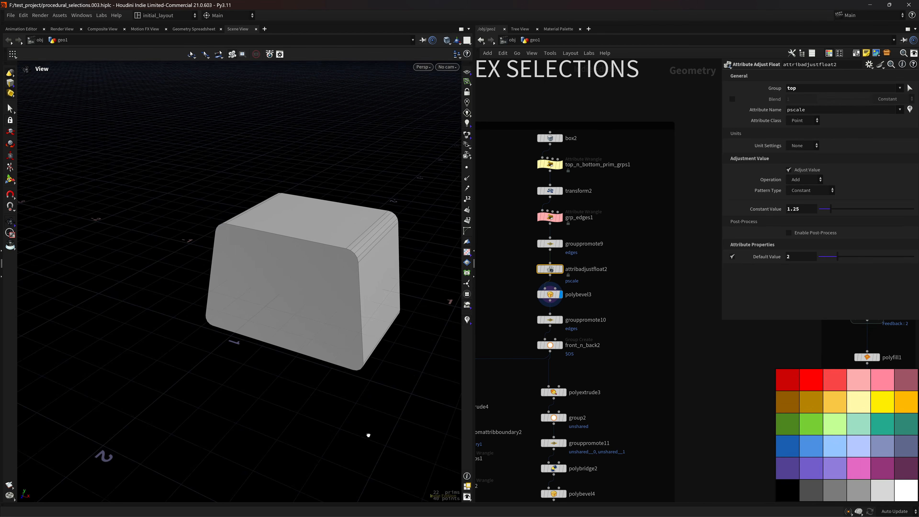
Trial a higher default pscale, undo it, and inspect per-point pscale values in the spreadsheet.
left_click_drag(838, 256, 867, 260)
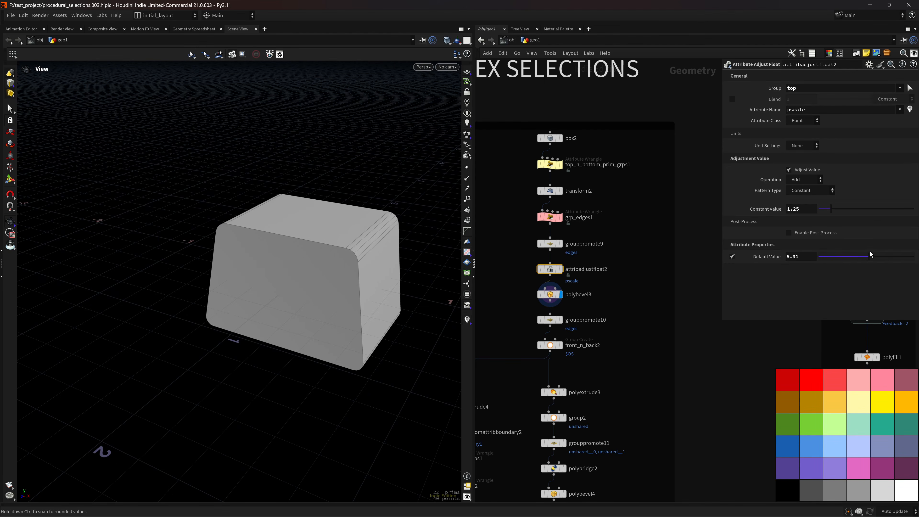
key("ctrl+z")
left_click_drag(312, 301, 350, 308)
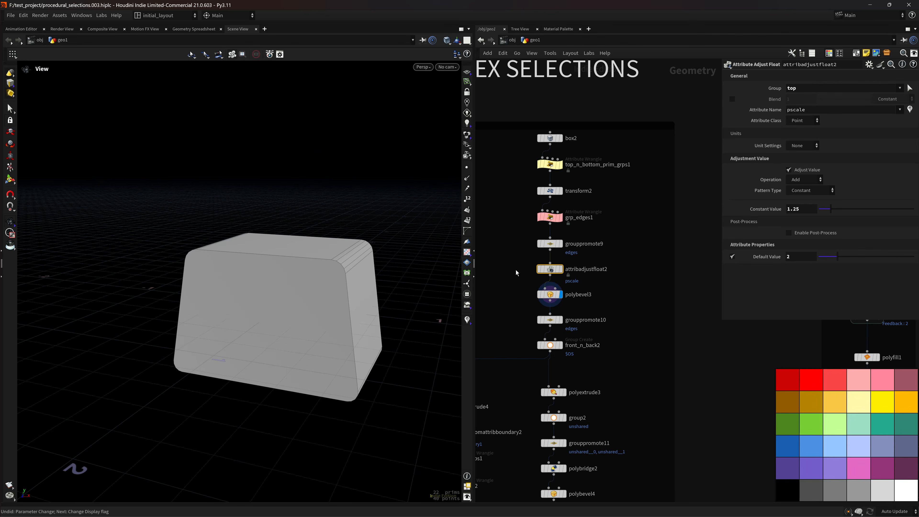
left_click(562, 268)
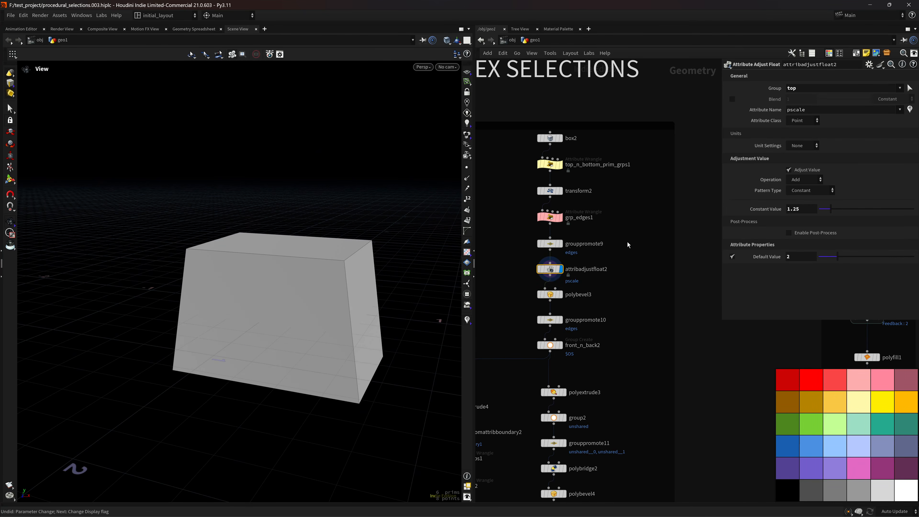
left_click(534, 274)
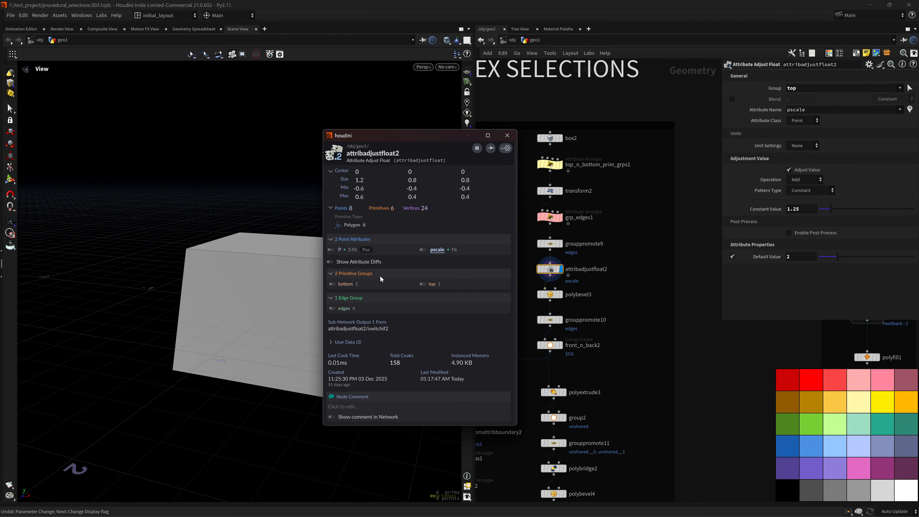
left_click(423, 250)
left_click(194, 29)
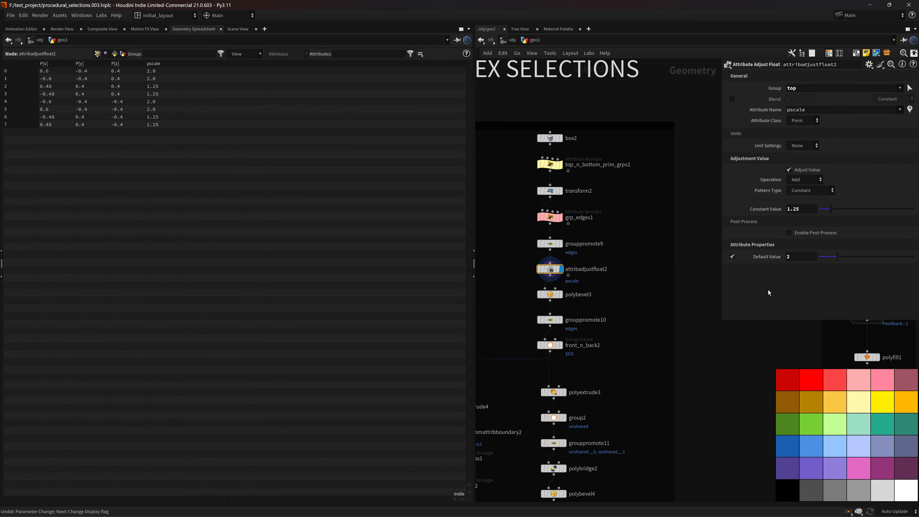
Switch the left pane back to a 3D view and select polybevel3's bevelled red box.
left_click(74, 31)
left_click(237, 29)
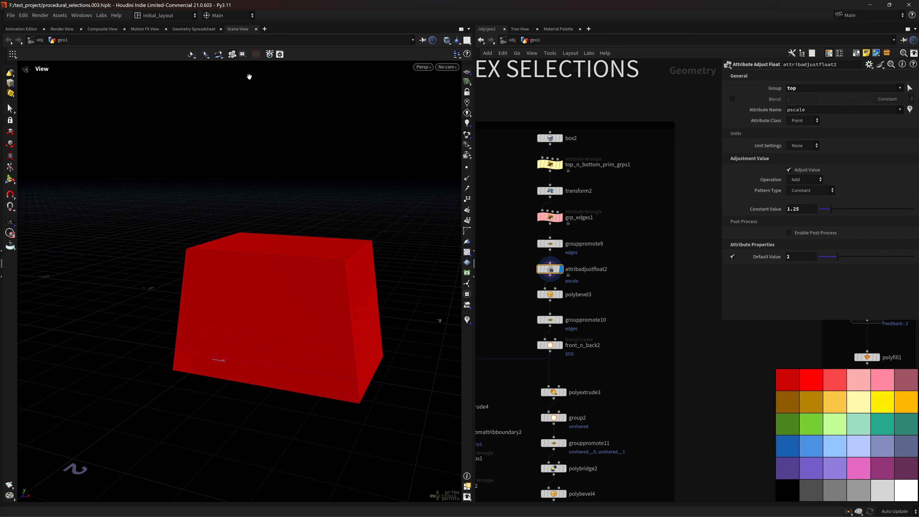
scroll(346, 278, "down", 1)
left_click(561, 295)
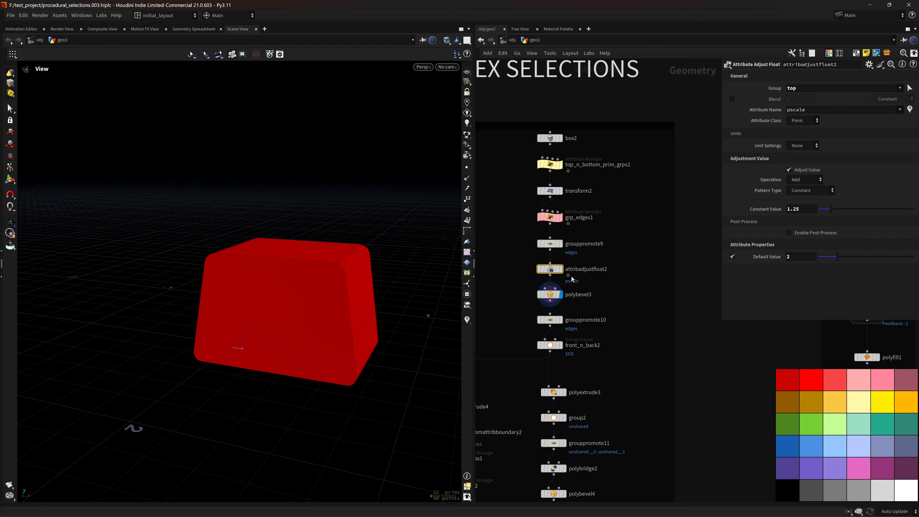
left_click(550, 294)
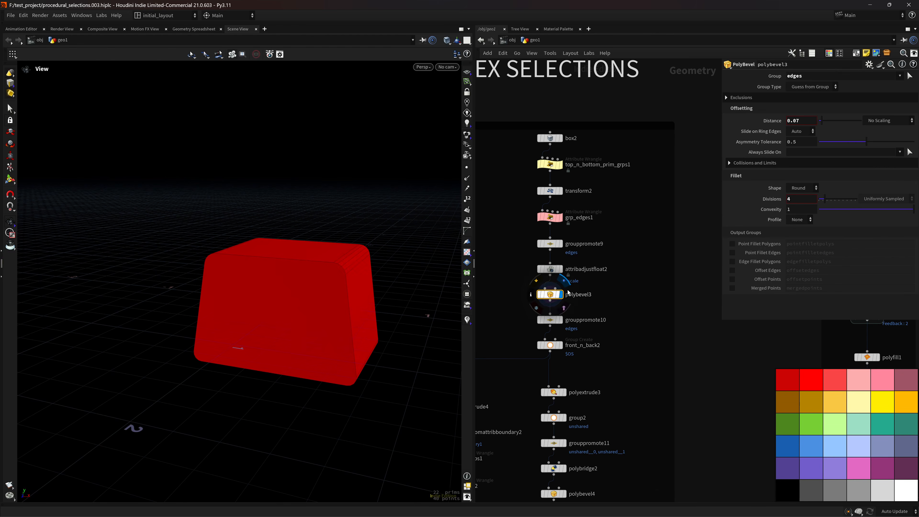
Make polybevel3's bevel distance scale by the pscale attribute.
left_click(551, 271)
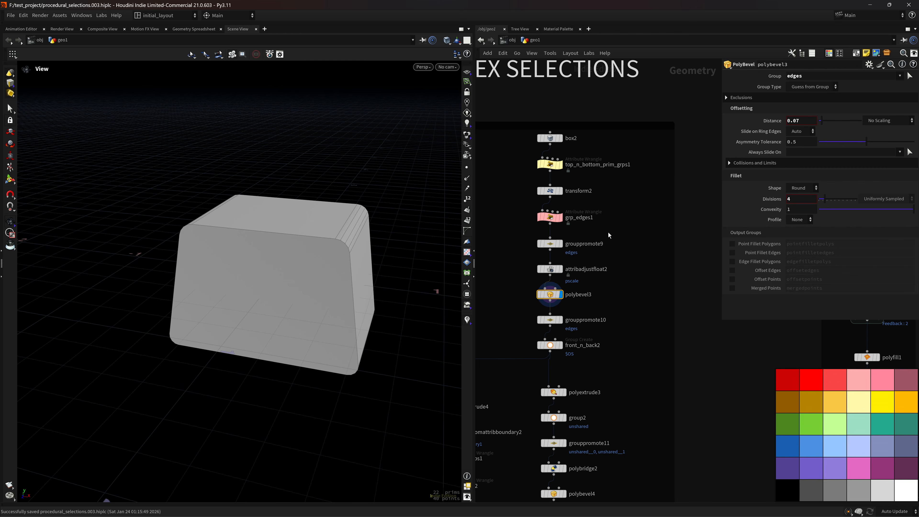
left_click_drag(380, 329, 358, 250)
left_click(888, 121)
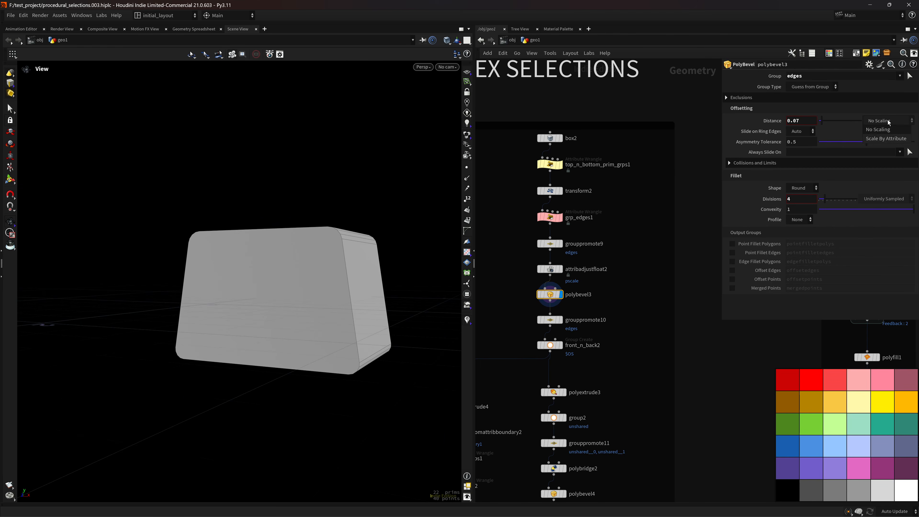
left_click(884, 139)
left_click_drag(368, 303, 364, 284)
Set attribadjustfloat2's Default Value to 2 and Constant Value to 1.25.
left_click(550, 268)
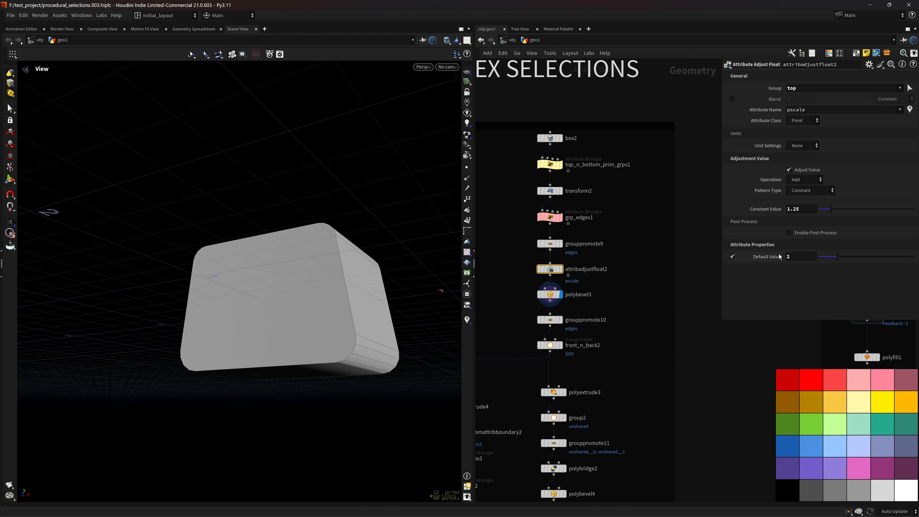
mouse_move(838, 256)
left_mouse_down()
mouse_move(850, 257)
mouse_move(842, 261)
left_mouse_up()
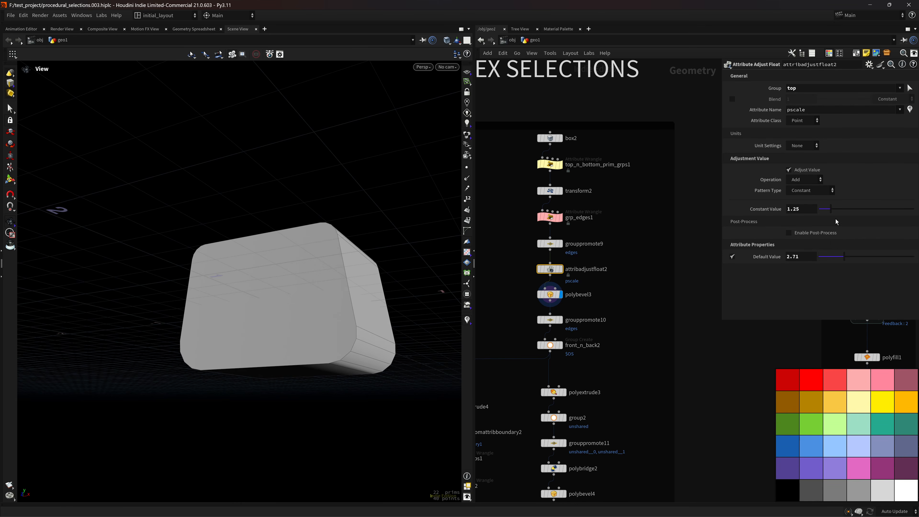
left_click_drag(831, 209, 830, 211)
left_click_drag(371, 374, 356, 347)
mouse_move(838, 264)
left_mouse_down()
mouse_move(828, 263)
mouse_move(850, 257)
mouse_move(842, 263)
left_mouse_up()
left_click(804, 258)
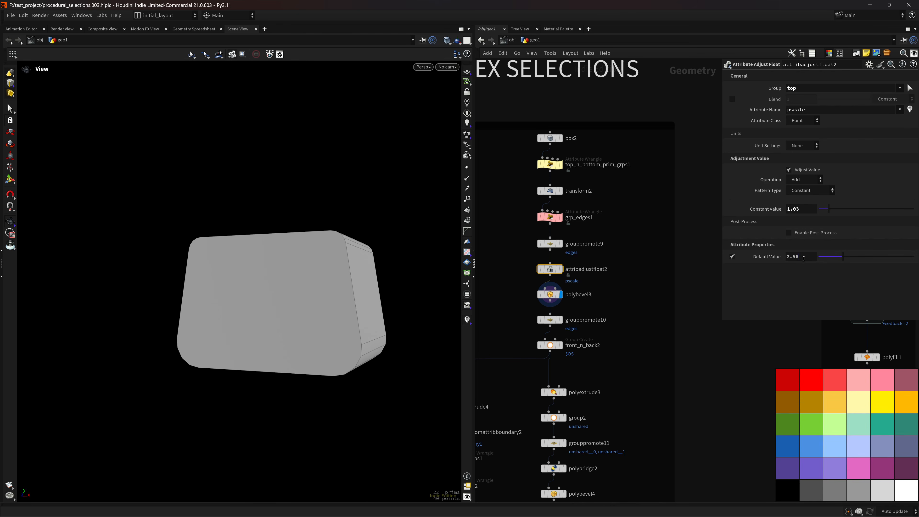
key("BackSpace")
key("Return")
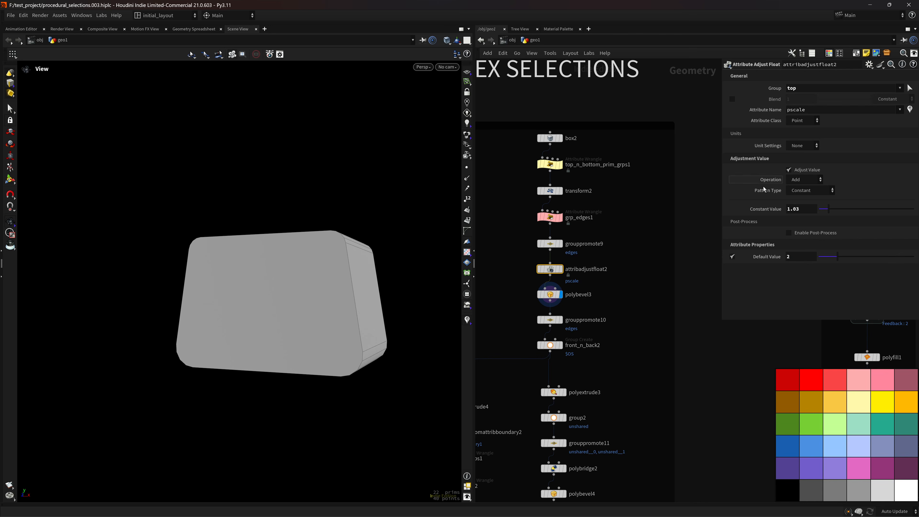
left_click_drag(802, 213, 796, 220)
type("25")
key("Return")
Return to polybevel3, save procedural_selections.003.hiplc, and display grouppromote10.
left_click(901, 110)
left_click(677, 178)
left_click(550, 294)
left_click_drag(358, 289, 352, 303, "alt")
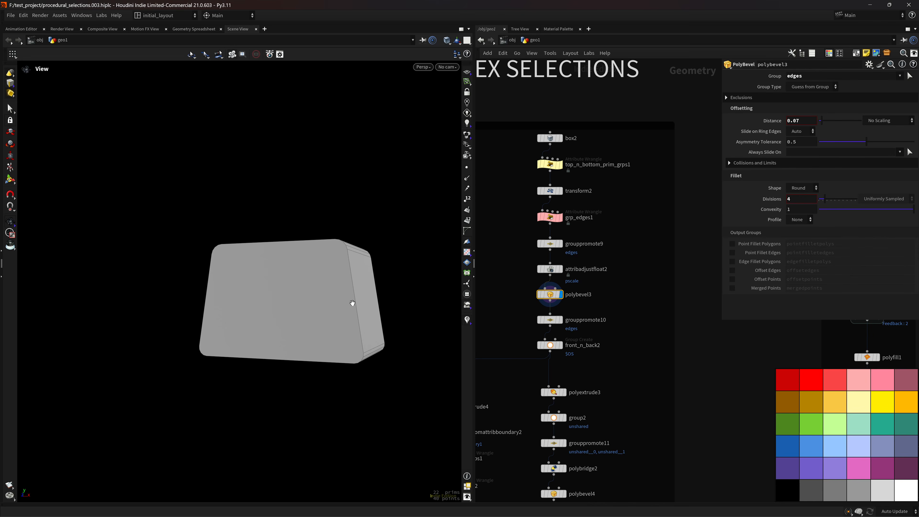
key("ctrl+s")
left_click(561, 320)
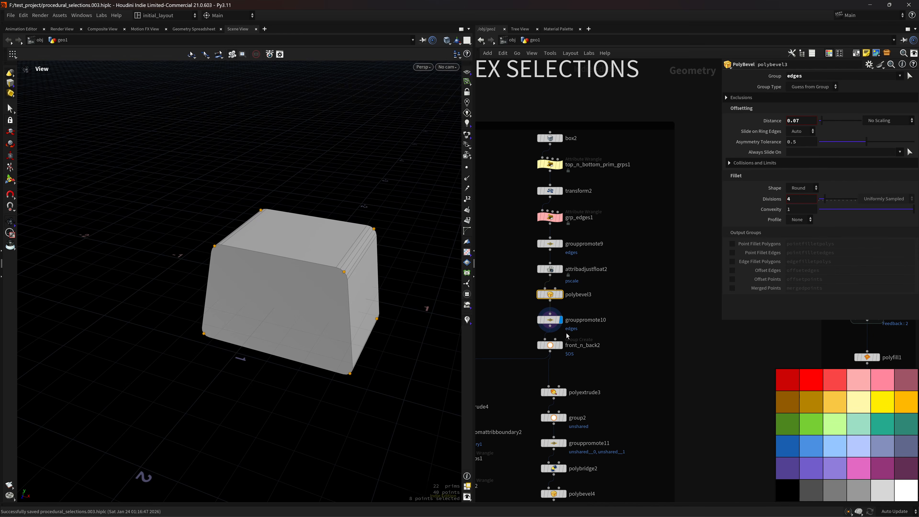
Make front_n_back2 also include faces whose normals match the opposite direction.
left_click(552, 320)
middle_click_drag(597, 302, 613, 298)
left_click_drag(327, 274, 398, 275, "alt")
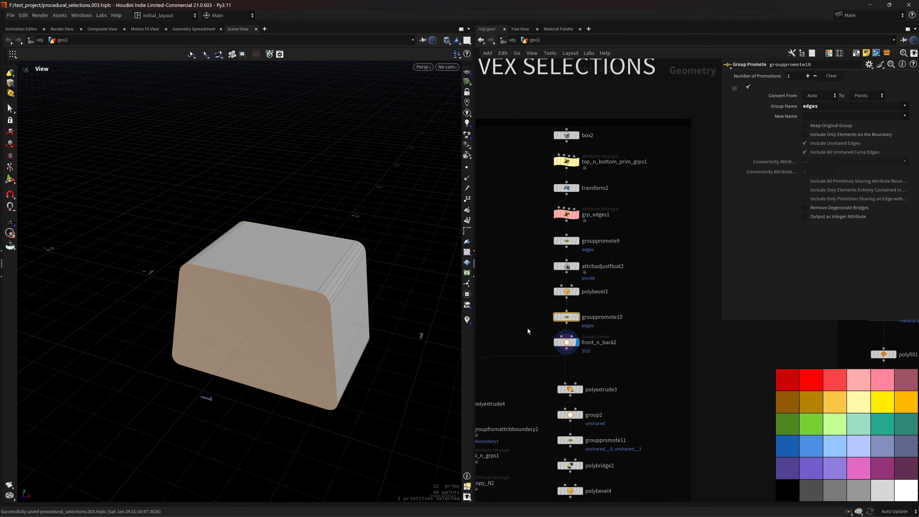
left_click_drag(526, 327, 637, 361)
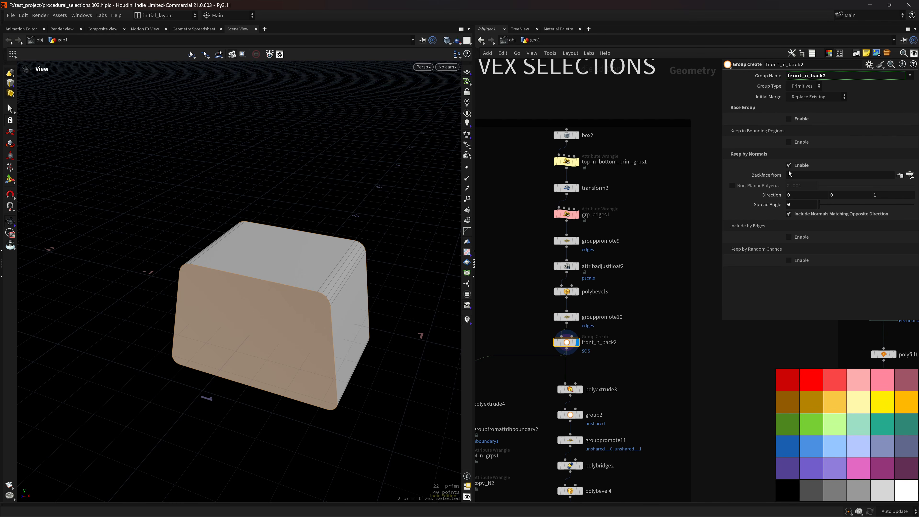
left_click_drag(343, 312, 207, 282)
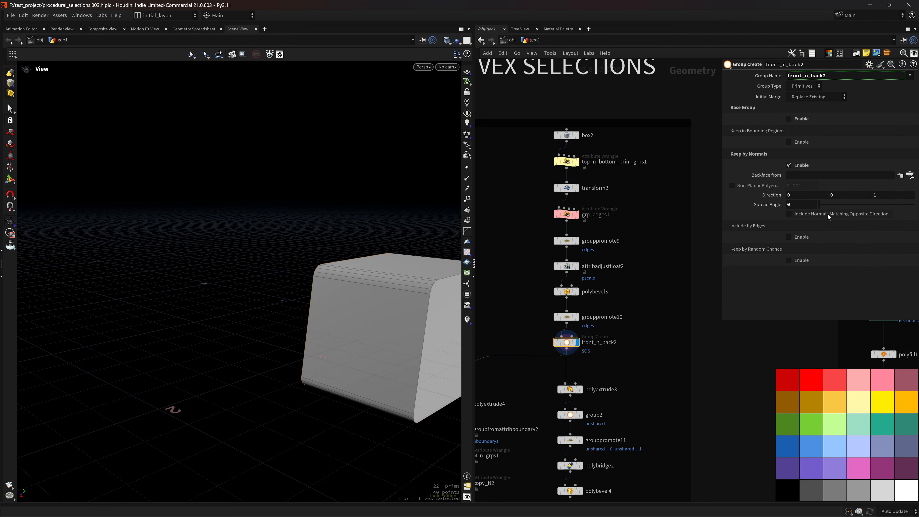
left_click(830, 216)
left_click_drag(349, 323, 347, 350)
Display and select polyextrude3's 0.05 inset extrusion tunnel.
middle_click_drag(620, 363, 659, 265)
mouse_move(362, 322)
left_mouse_down()
mouse_move(318, 335)
mouse_move(357, 328)
left_mouse_up()
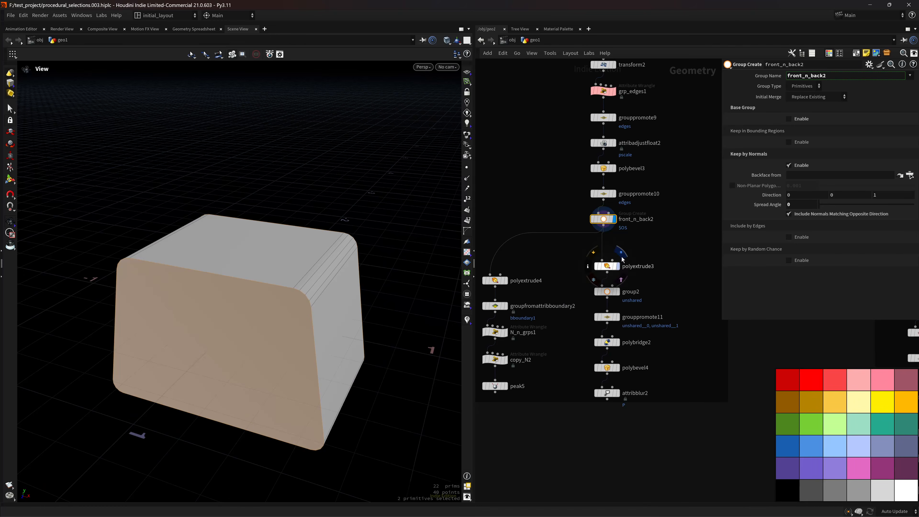
left_click(618, 266)
left_click(608, 267)
Review polyextrude3's extrusion and spine tabs, reset Thickness Scale to 1, and trial an inset.
left_click_drag(283, 351, 334, 353)
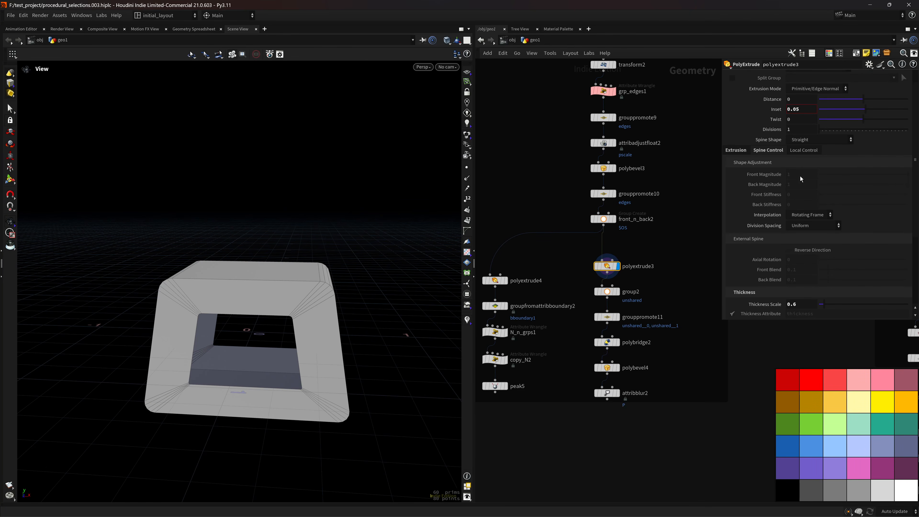
left_click(735, 151)
left_click(759, 150)
left_click(742, 152)
left_click(774, 151)
middle_click(809, 306, "ctrl")
mouse_move(866, 110)
left_mouse_down()
mouse_move(884, 104)
mouse_move(865, 107)
mouse_move(883, 102)
mouse_move(867, 105)
mouse_move(876, 106)
left_mouse_up()
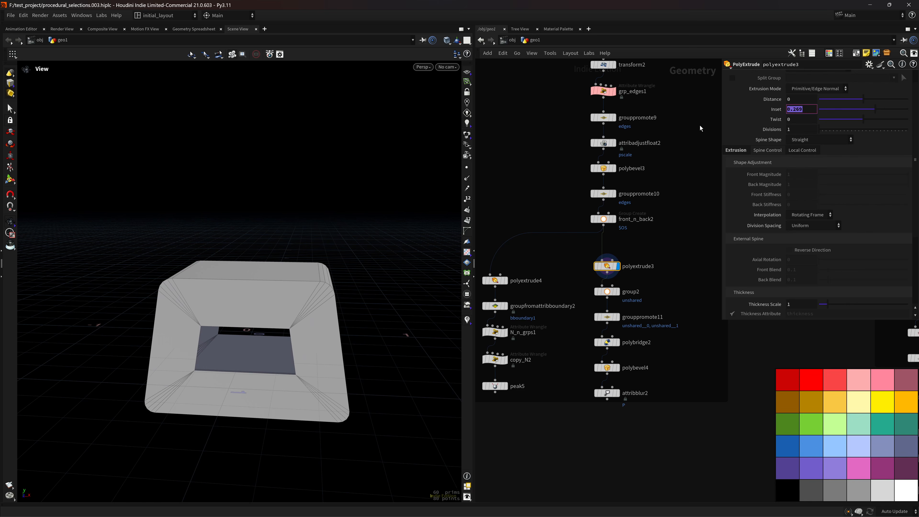
key("ctrl+z")
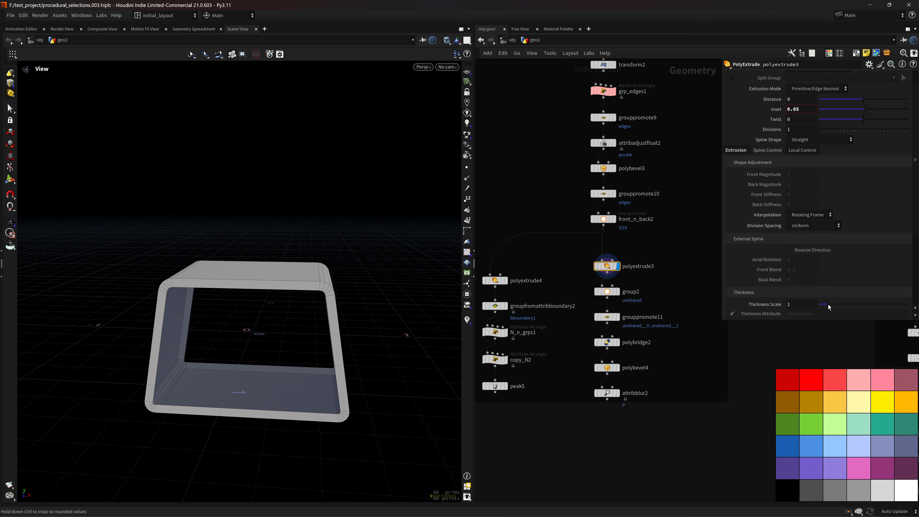
Set polyextrude3's inset to 0 and Thickness Scale to about 0.7.
left_click_drag(830, 306, 825, 308)
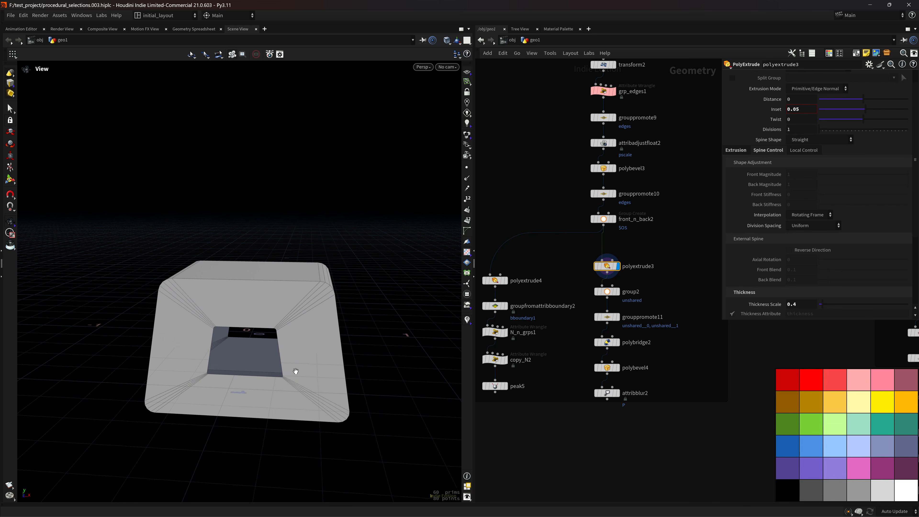
left_click_drag(803, 113, 707, 122)
type("0")
key("Return")
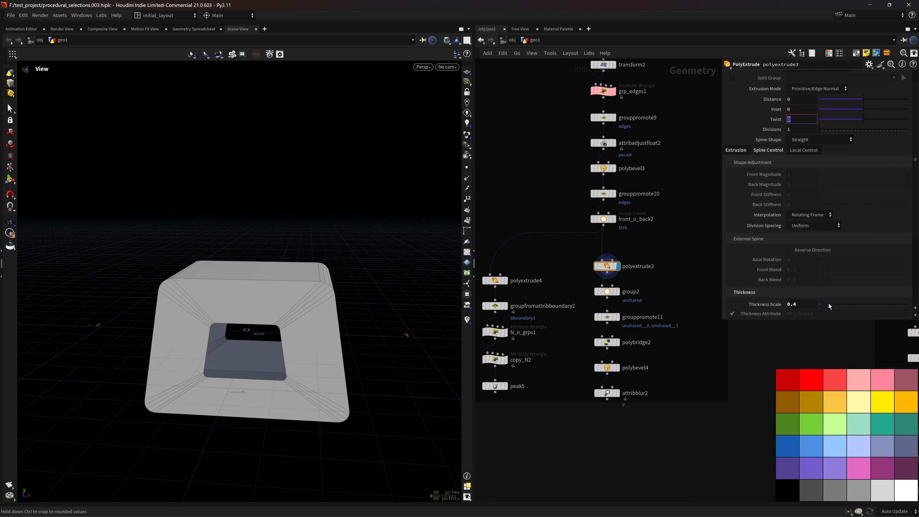
left_click_drag(825, 307, 825, 307)
right_click_drag(279, 294, 329, 338)
left_click_drag(328, 338, 316, 312)
right_click_drag(357, 314, 324, 308)
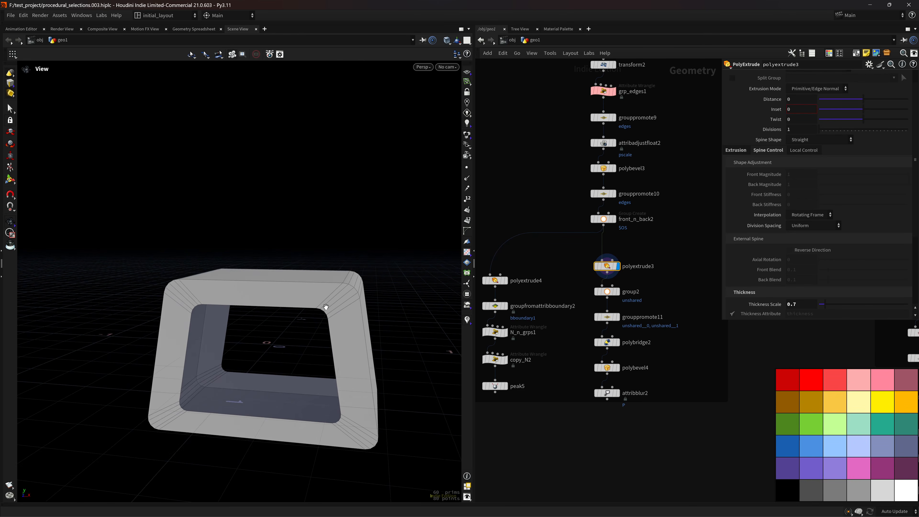
left_click_drag(325, 308, 353, 292)
Reset inset to 0, fix Thickness Scale at 0.6, and display group2's points.
left_click_drag(865, 111, 869, 109)
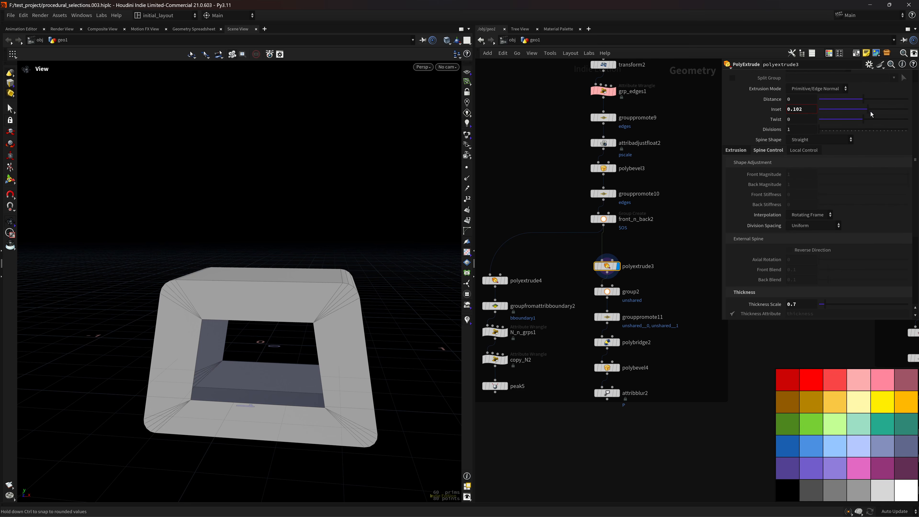
left_click_drag(871, 112, 865, 114)
middle_click(814, 111, "ctrl")
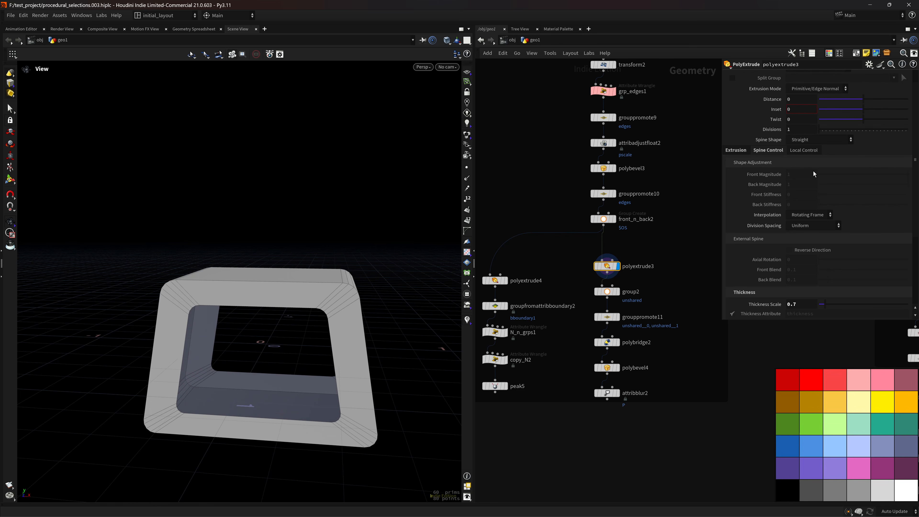
left_click_drag(829, 305, 827, 305)
double_click(795, 305)
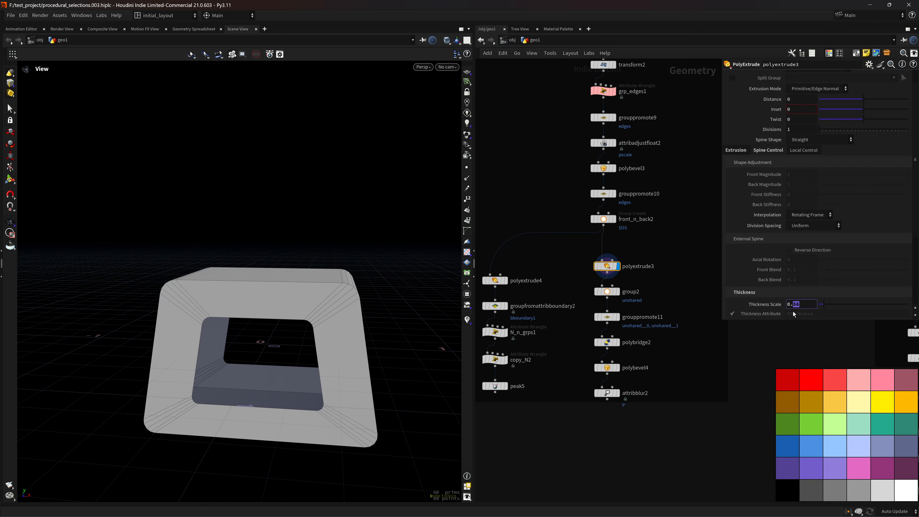
type("6")
key("Return")
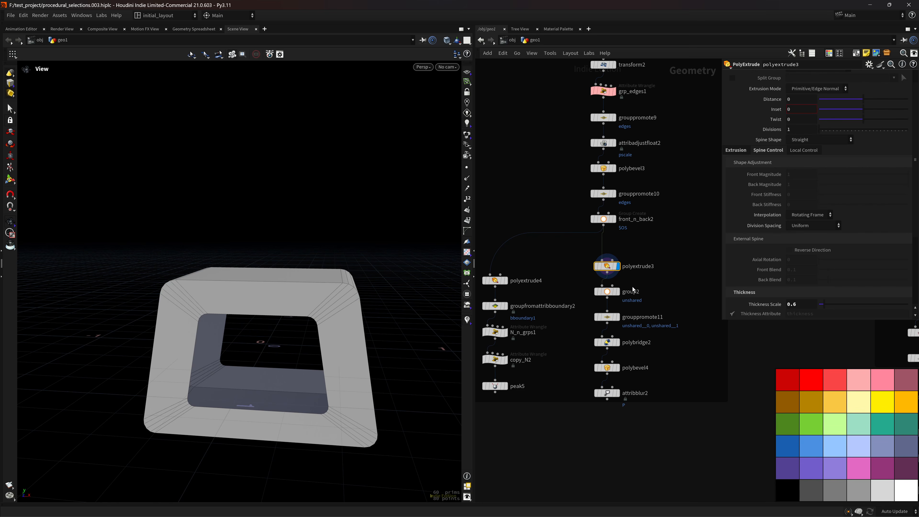
left_click(618, 292)
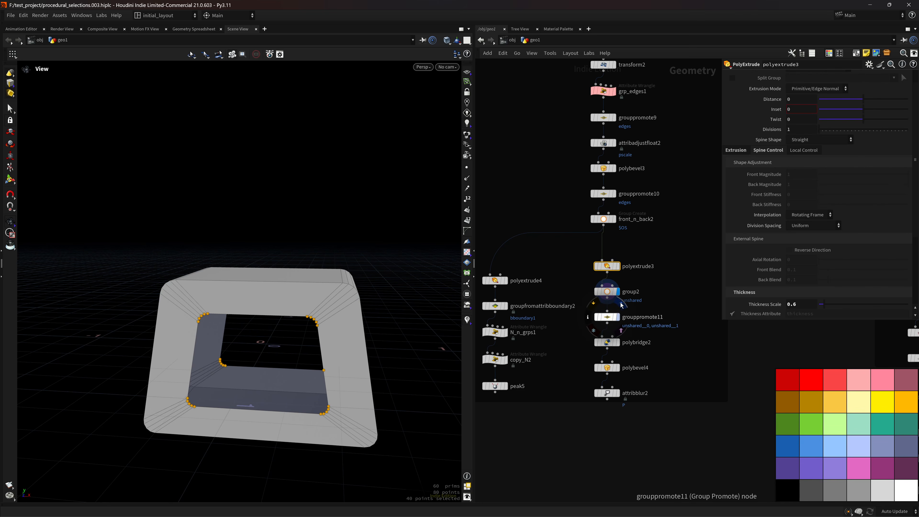
Select group2 and orbit to face the box's opening.
left_click_drag(344, 340, 342, 312)
scroll(343, 312, "up", 3)
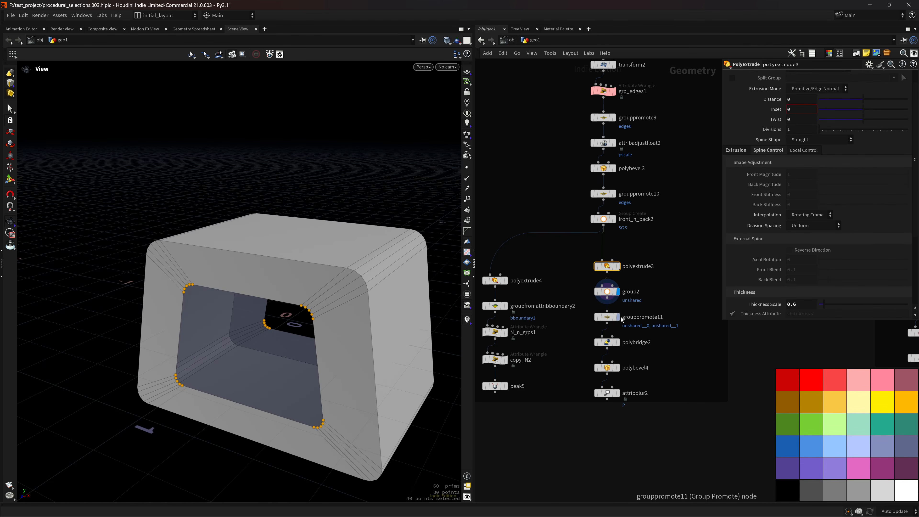
left_click(607, 292)
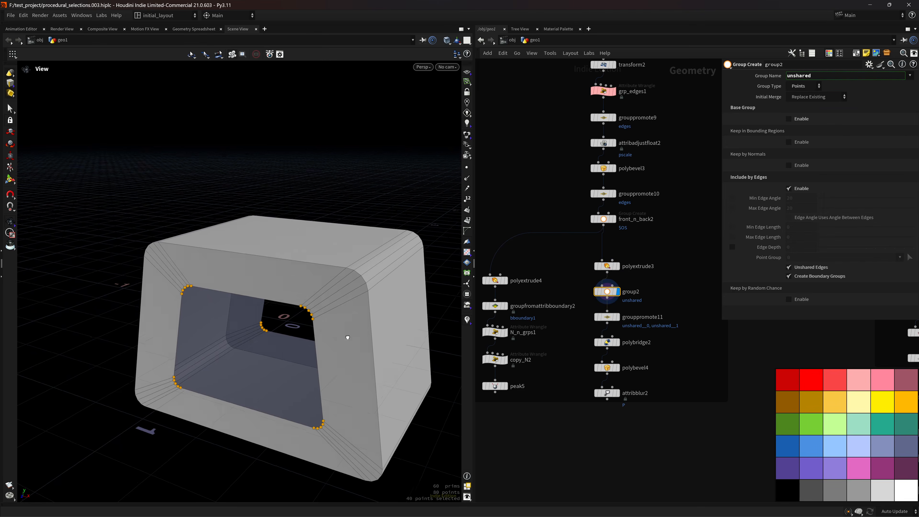
left_click_drag(348, 337, 378, 332)
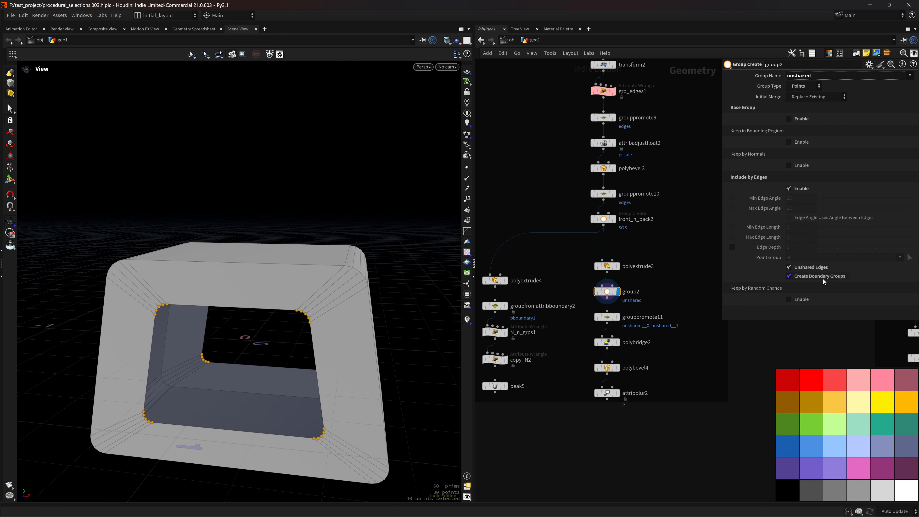
Colour-code point groups in the viewport and display grouppromote11's 20 promoted edges.
left_click(467, 294)
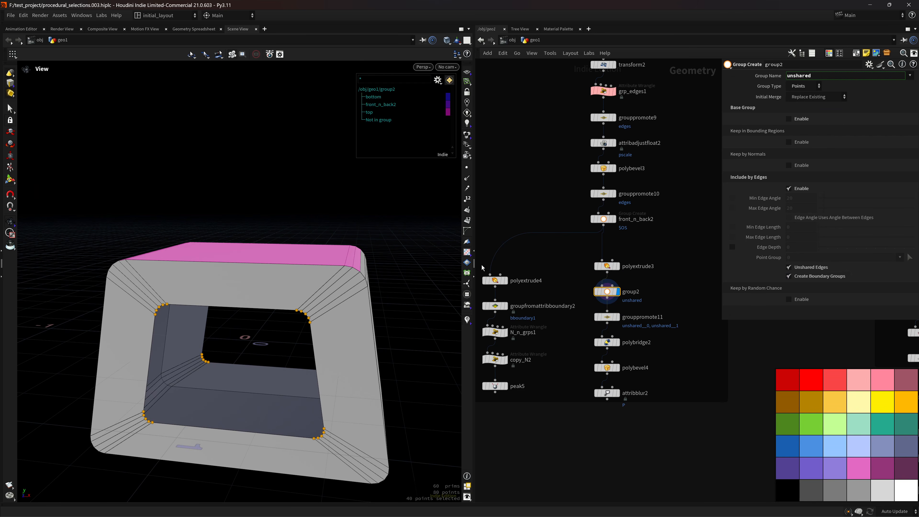
left_click(438, 80)
left_click(457, 108)
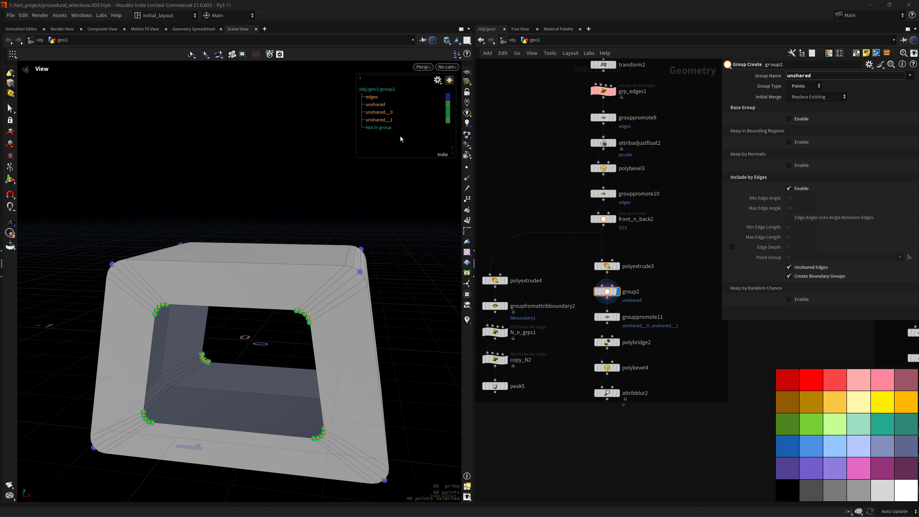
left_click(607, 317)
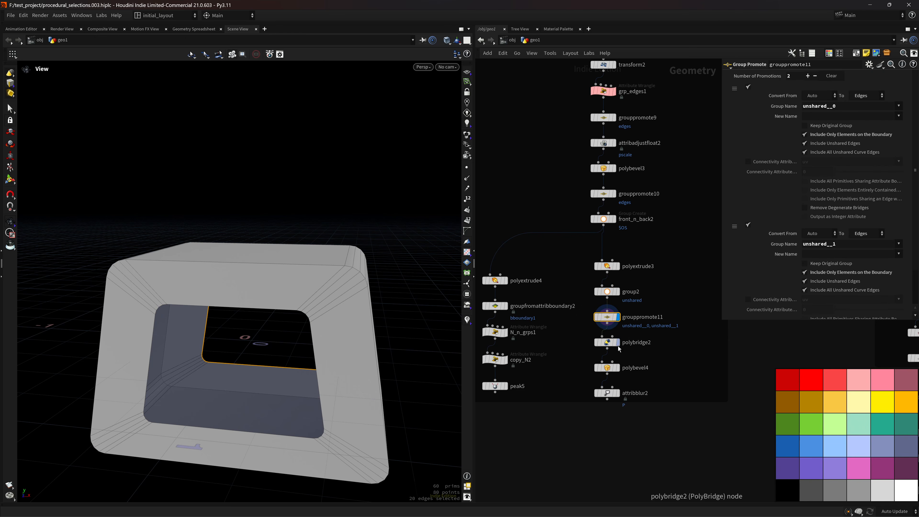
Display polybridge2's bridged frame and review its source and destination settings.
left_click(607, 343)
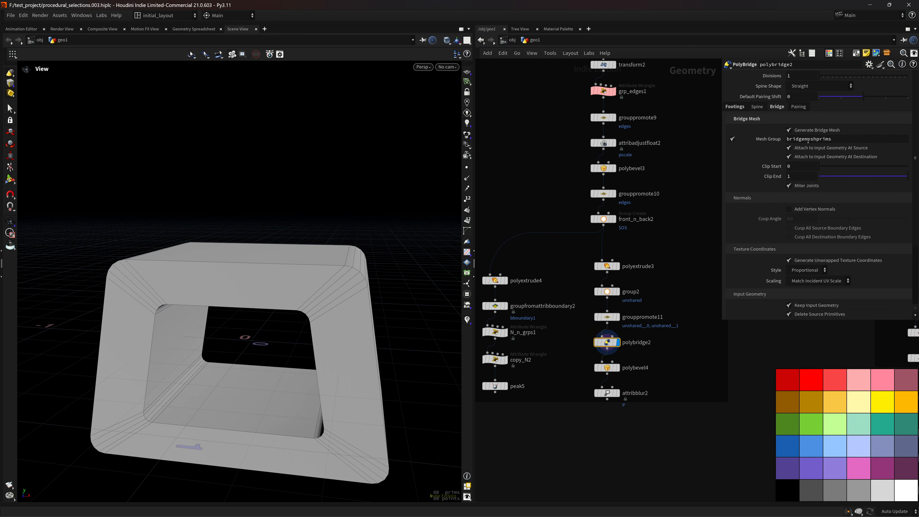
left_click(738, 108)
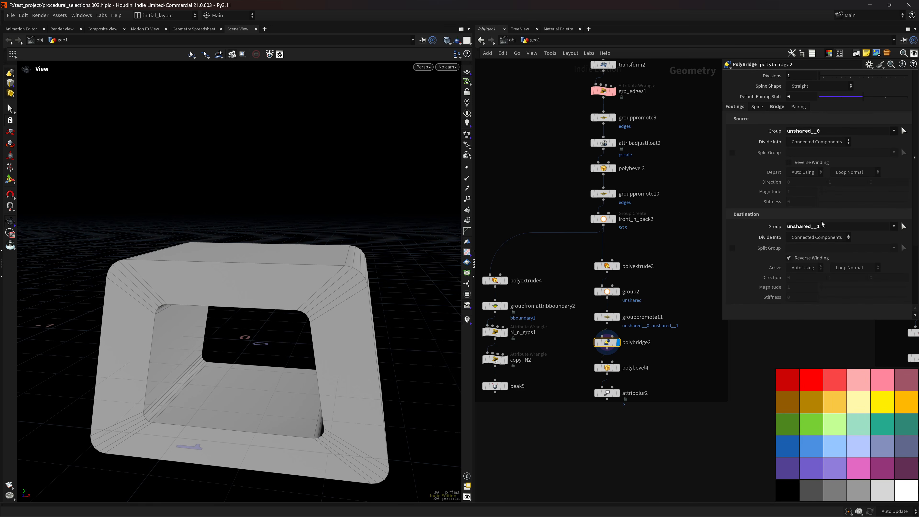
left_click_drag(289, 318, 334, 342)
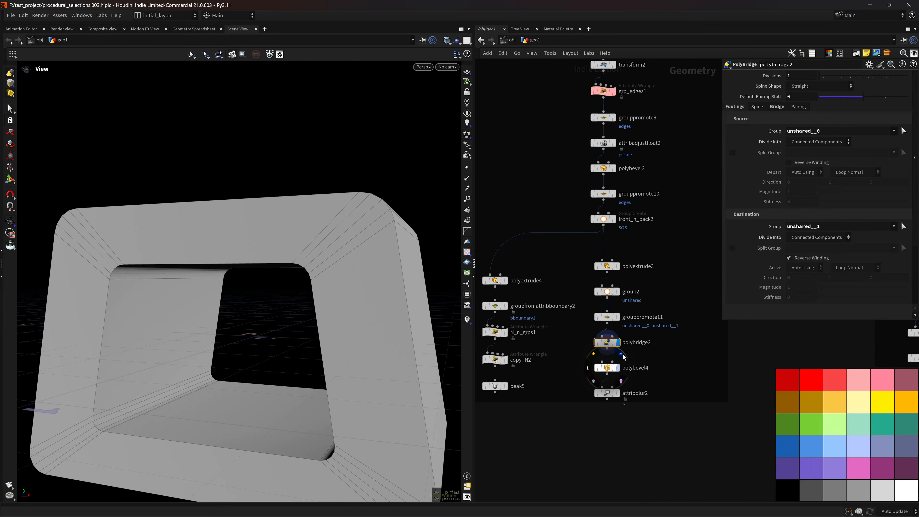
Step through polybevel4's rounded frame and attribblur2's blurred mesh.
left_click(618, 368)
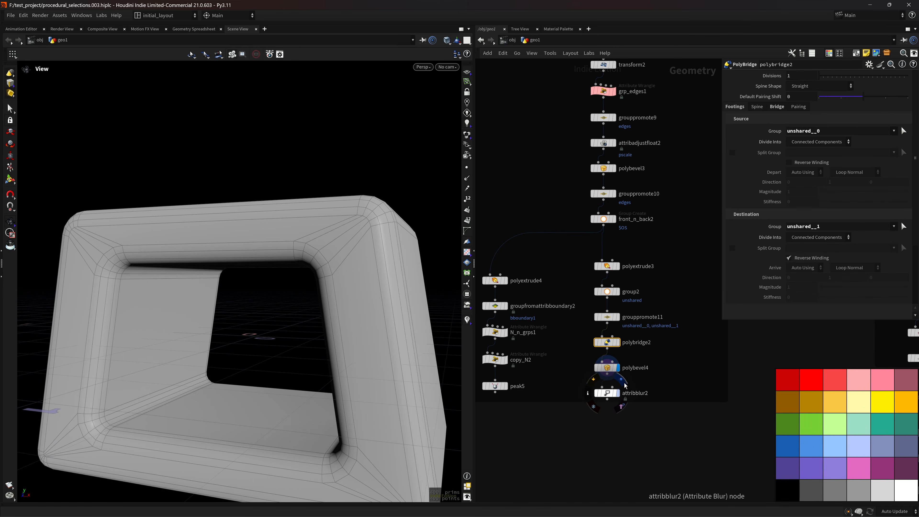
left_click(624, 384)
right_click_drag(343, 320, 314, 306)
left_click_drag(314, 306, 349, 328)
right_click_drag(672, 299, 565, 251)
middle_click_drag(566, 251, 557, 261)
scroll(587, 288, "up", 4)
Display polyextrude3's boxy extruded frame and review its extrusion settings.
left_click(670, 289)
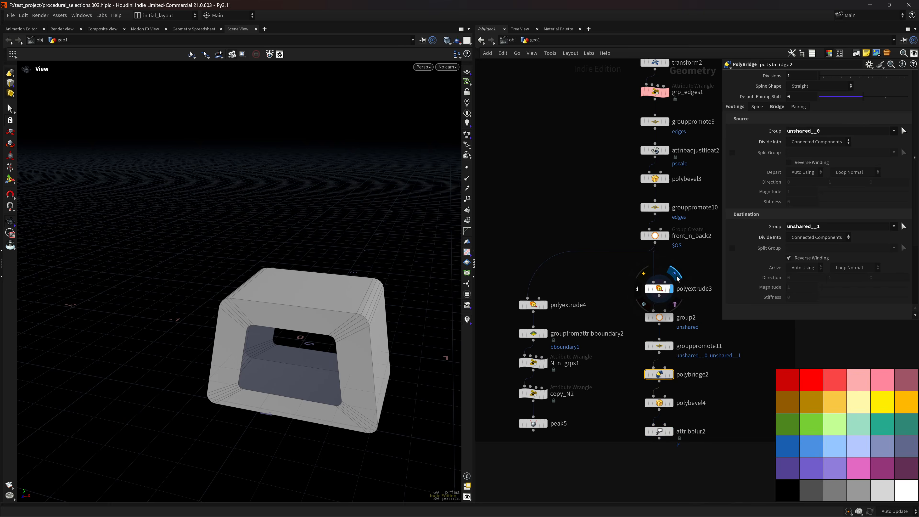
left_click(659, 288)
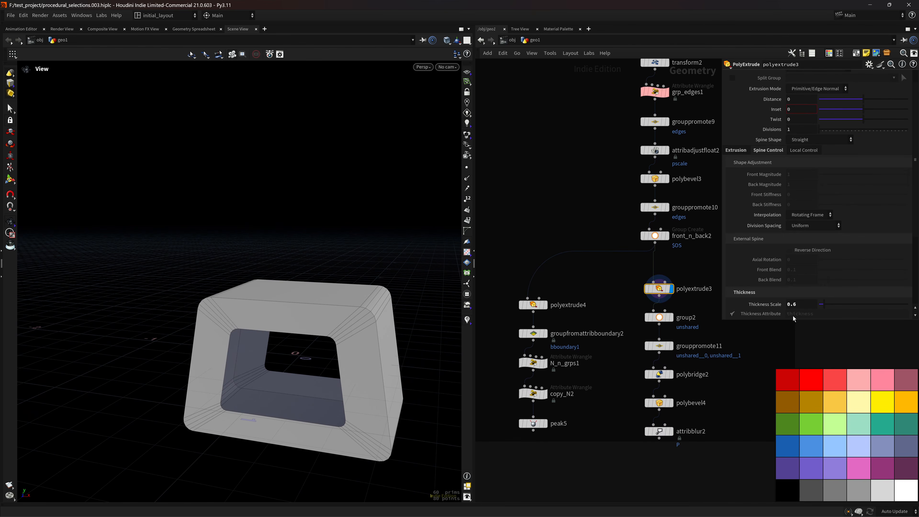
middle_click_drag(579, 316, 606, 261)
Display polyextrude4's solid block, with settings showing inset 0.001 and front group extrudeFront.
left_click(584, 293)
left_click(576, 277)
right_click_drag(384, 328, 462, 333)
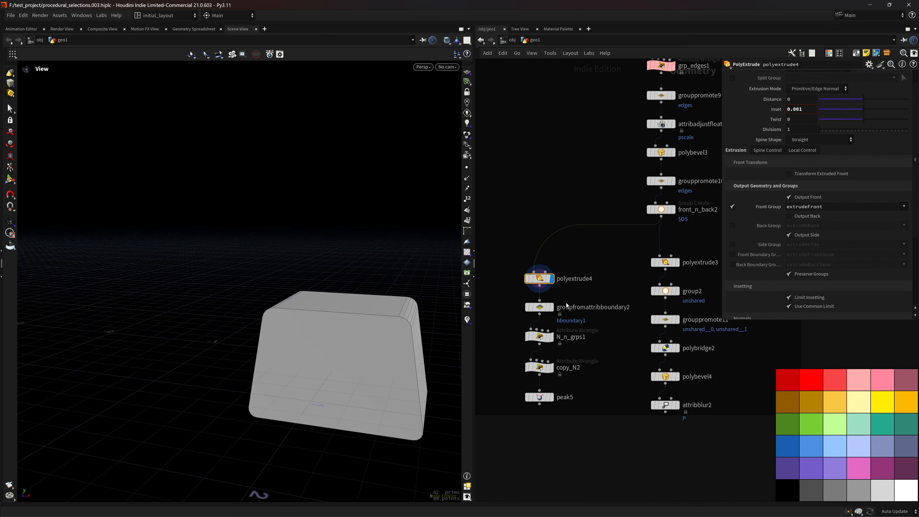
Display groupfromattribboundary2's boundary points and cross-check polyextrude4's extrudeFront group.
left_click(551, 307)
right_click_drag(359, 325, 395, 321)
middle_click_drag(394, 321, 337, 323)
right_click_drag(337, 322, 436, 322)
left_click(539, 307)
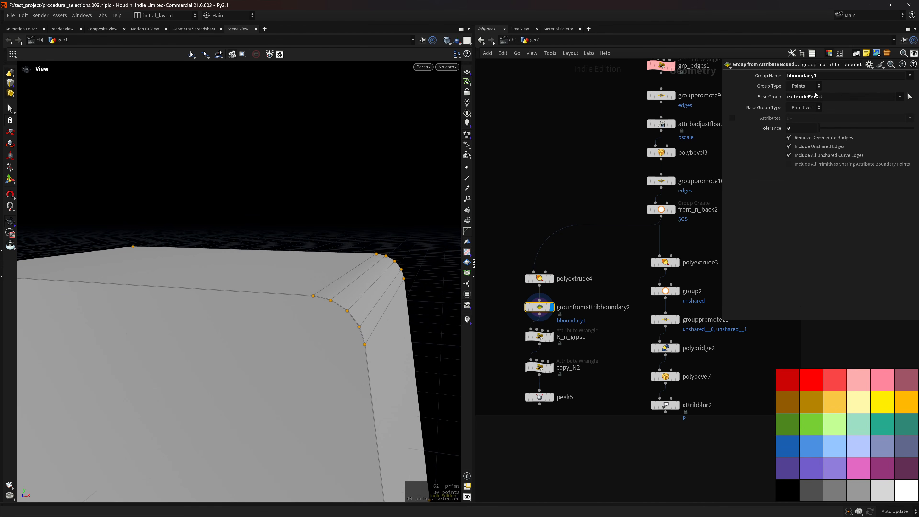
left_click(542, 279)
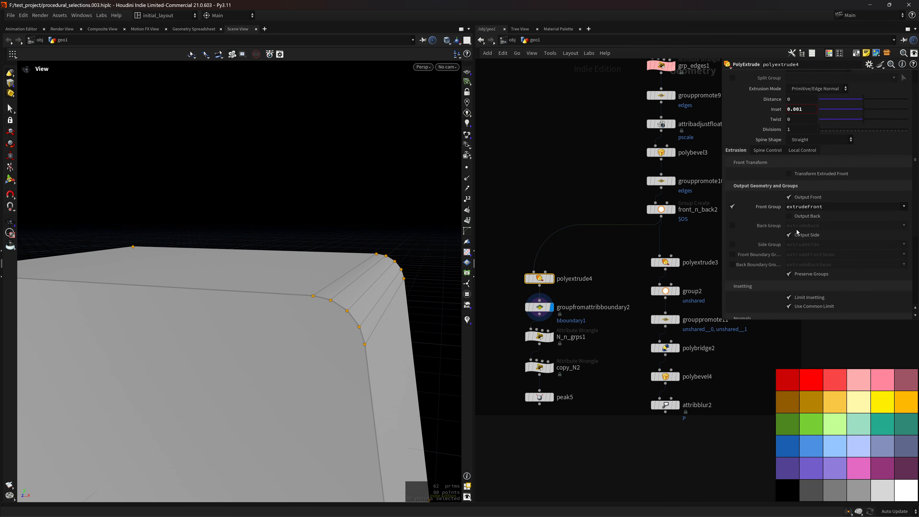
key("Down")
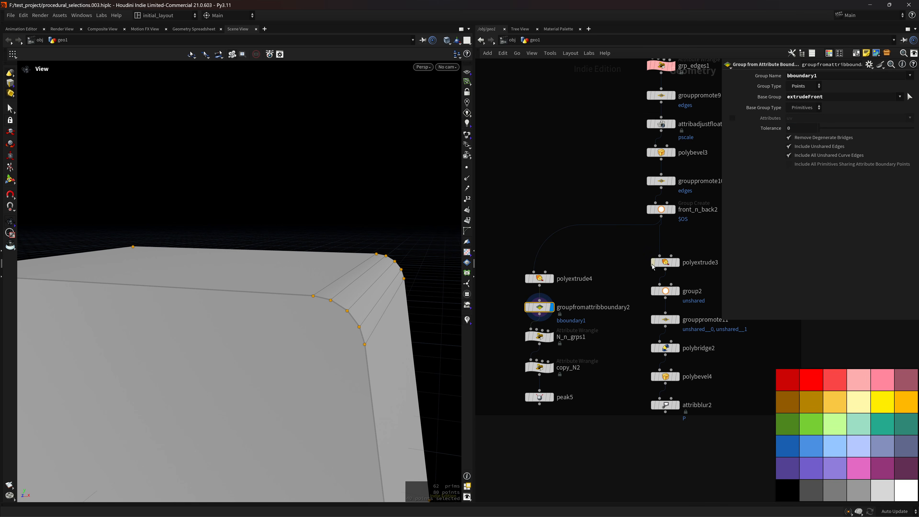
Display the N_n_grps1 wrangle result around the box and read its code.
middle_click_drag(606, 321, 623, 289)
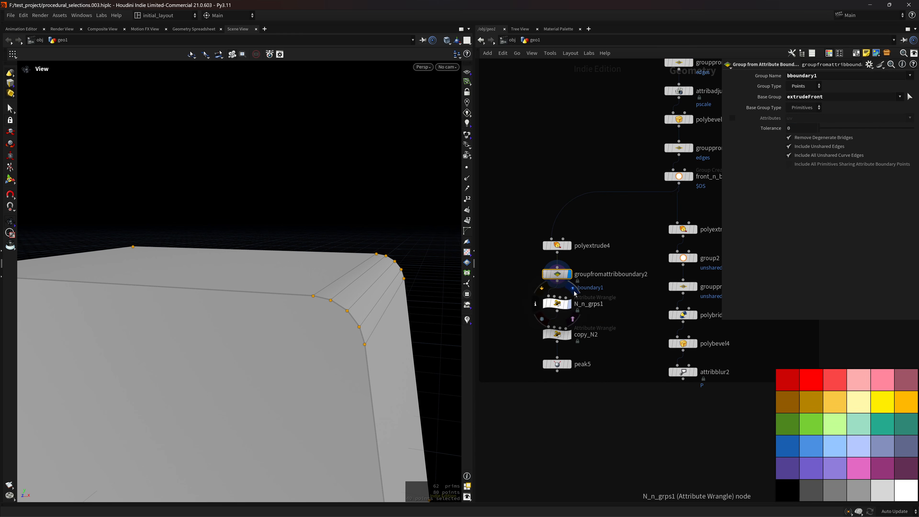
left_click(575, 291)
right_click_drag(364, 322, 253, 377)
left_click_drag(339, 366, 349, 275)
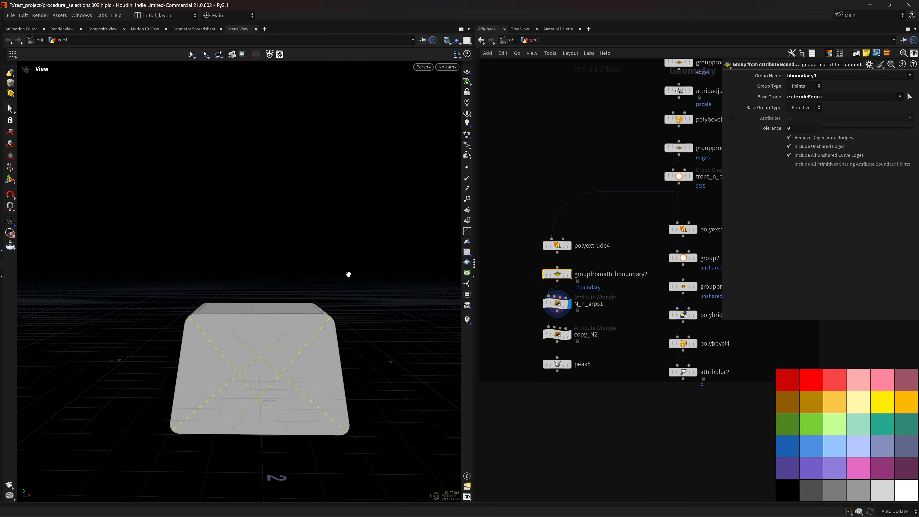
right_click_drag(297, 346, 339, 333)
left_click_drag(339, 332, 293, 369)
right_click_drag(337, 331, 388, 288)
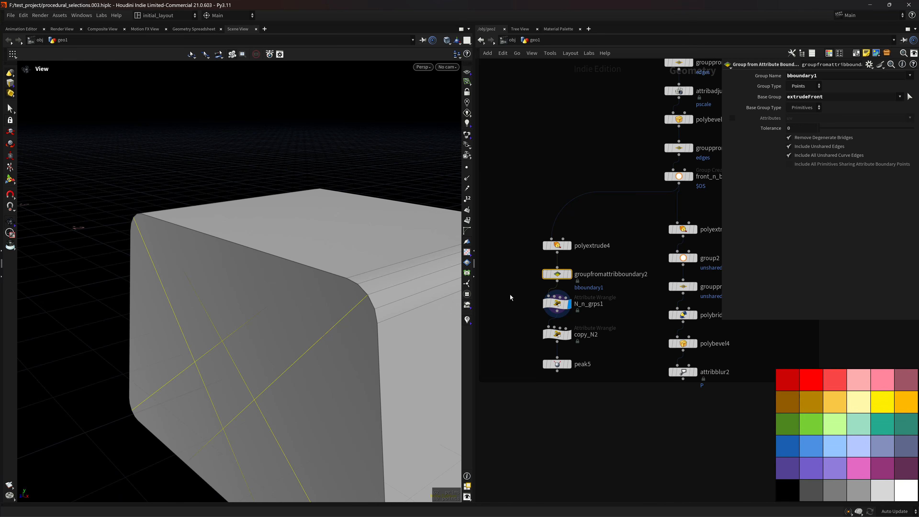
left_click(556, 304)
left_click_drag(918, 171, 909, 246)
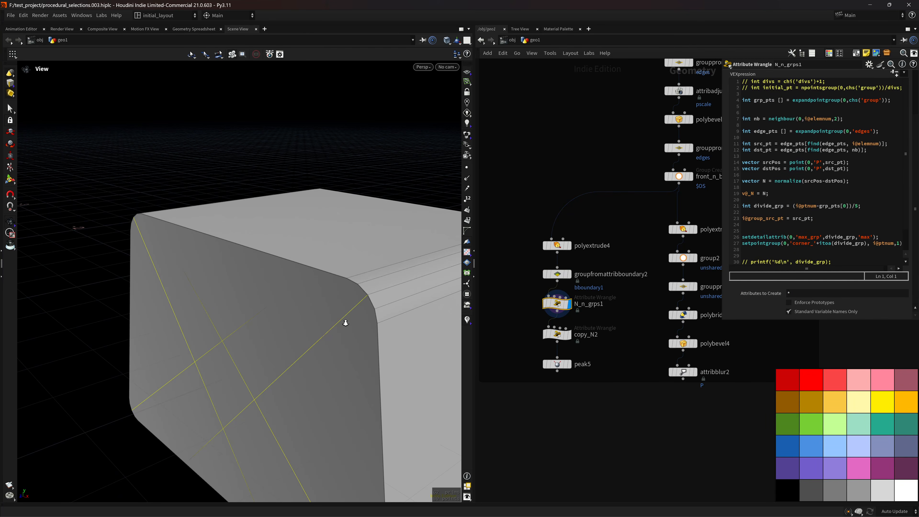
Display copy_N2's copied normals and view its wrangle code.
right_click_drag(346, 323, 311, 337)
left_click_drag(311, 337, 350, 306)
left_click(569, 335)
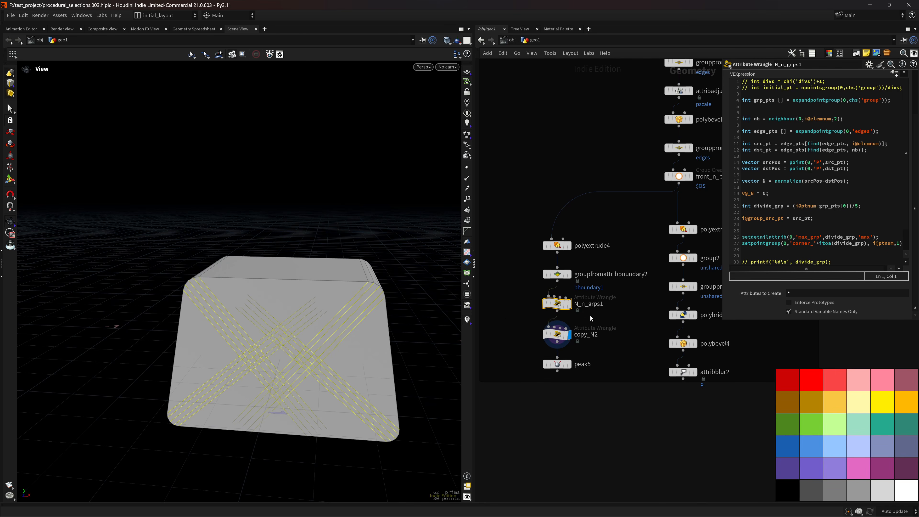
left_click(618, 333)
left_click_drag(351, 352, 379, 269)
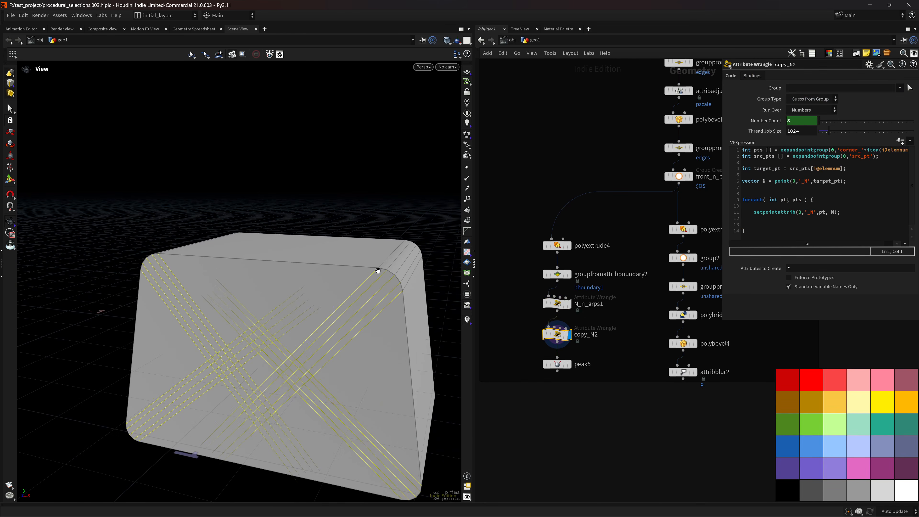
Display peak5 and raise its Distance to 0.11 to push out the front panel.
left_click(567, 366)
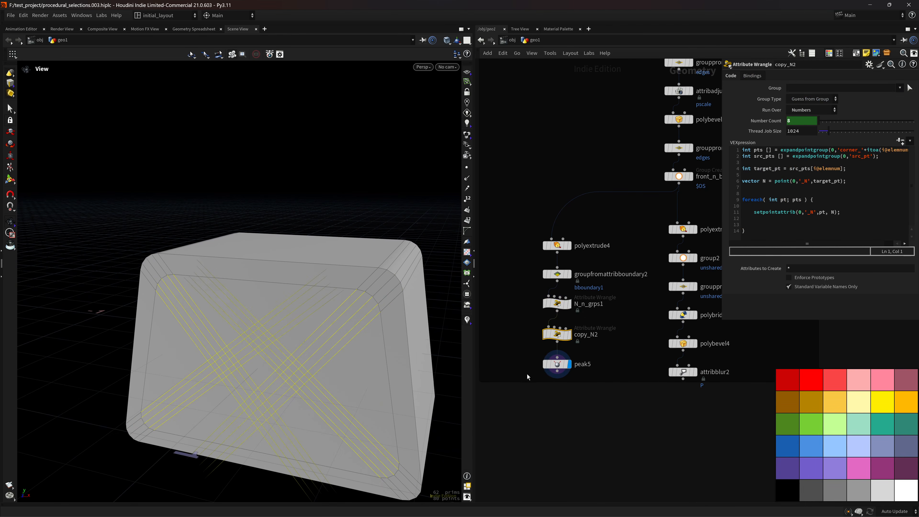
left_click(557, 364)
middle_click_drag(799, 127, 813, 150)
Display the UV-mapped croissant, framed upright with the wireframe overlay hidden.
scroll(624, 300, "down", 8)
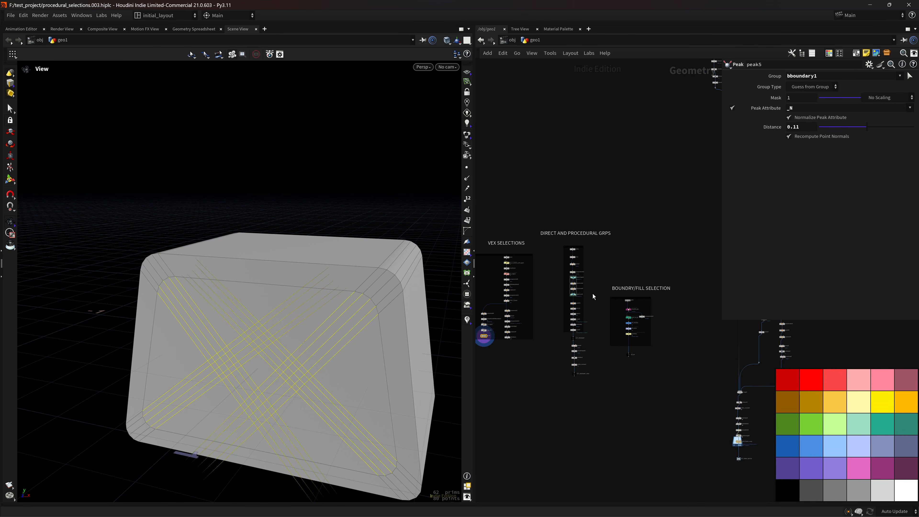
scroll(615, 359, "up", 8)
left_click(538, 400)
key("f")
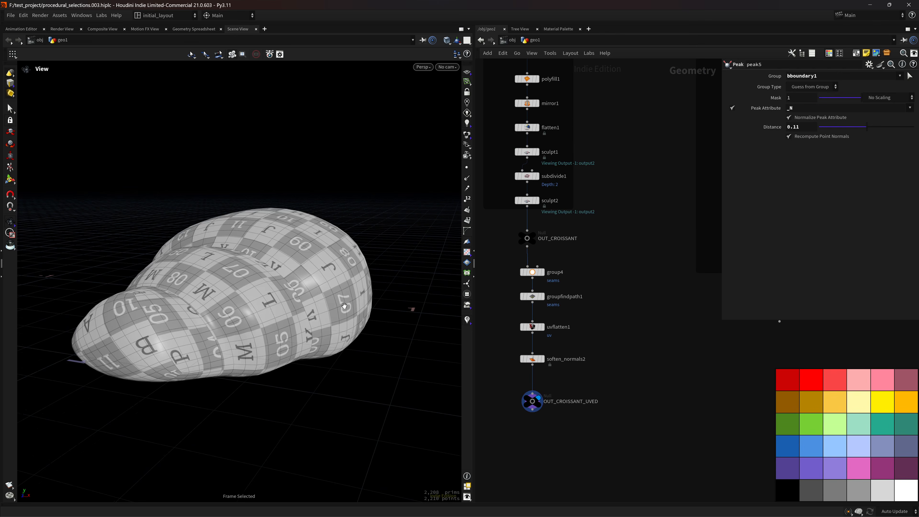
scroll(345, 306, "down", 4)
left_click_drag(344, 306, 239, 335)
scroll(341, 282, "up", 3)
middle_click_drag(341, 282, 331, 294)
key("shift+w")
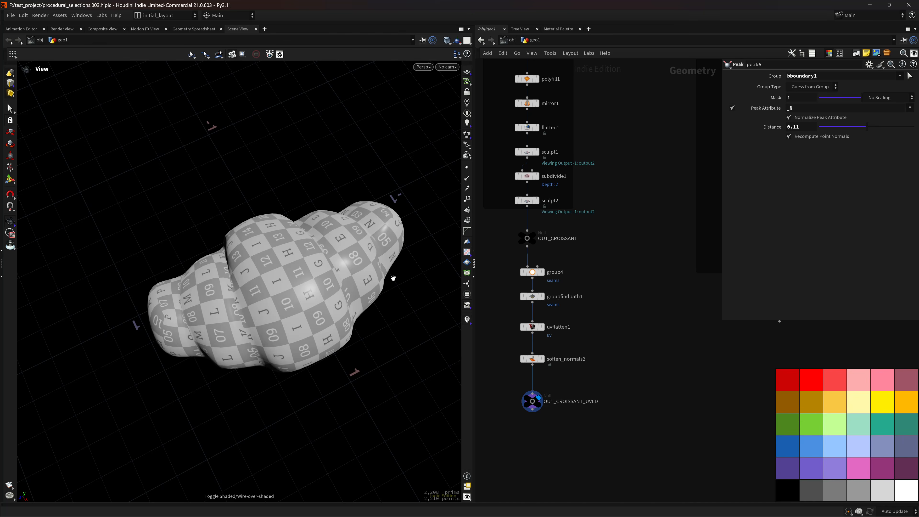
left_click_drag(393, 279, 413, 317)
Display tube1's plain tube, framed to show its opening, and view its settings.
scroll(610, 225, "down", 2)
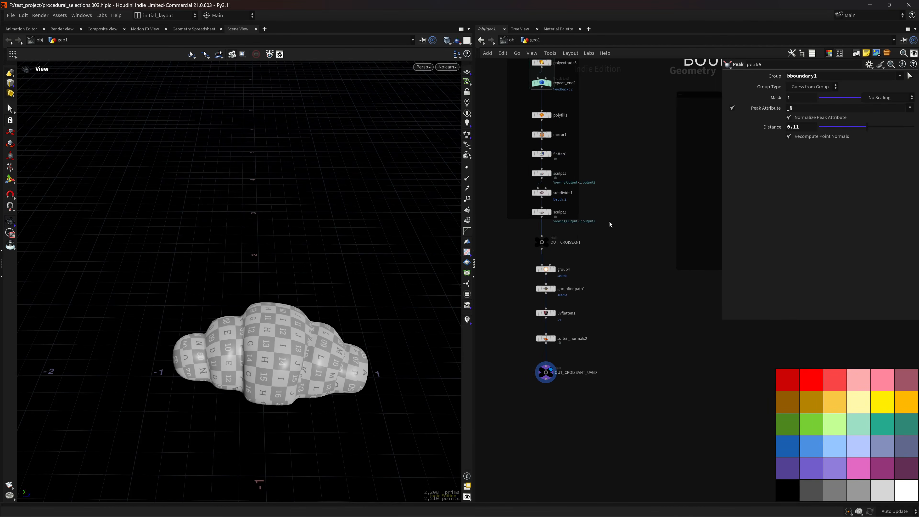
scroll(606, 228, "down", 3)
scroll(609, 224, "up", 3)
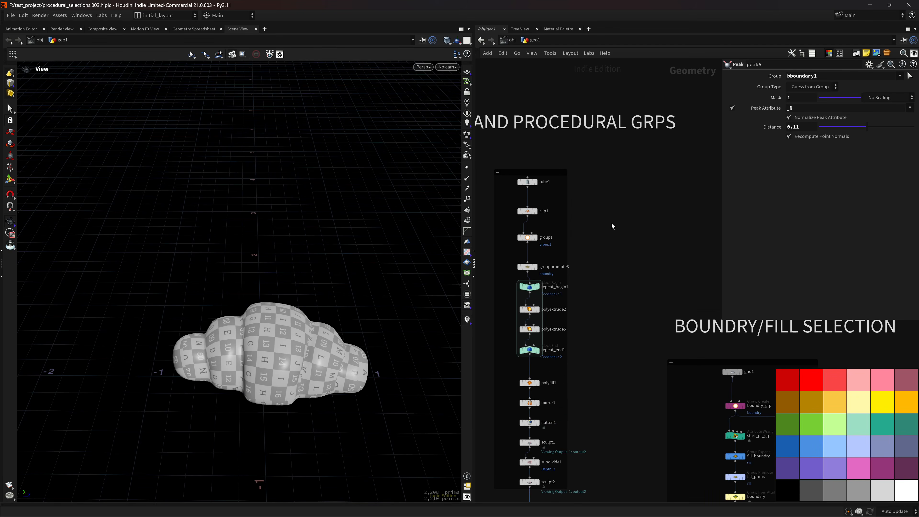
scroll(601, 308, "down", 3)
scroll(606, 217, "up", 4)
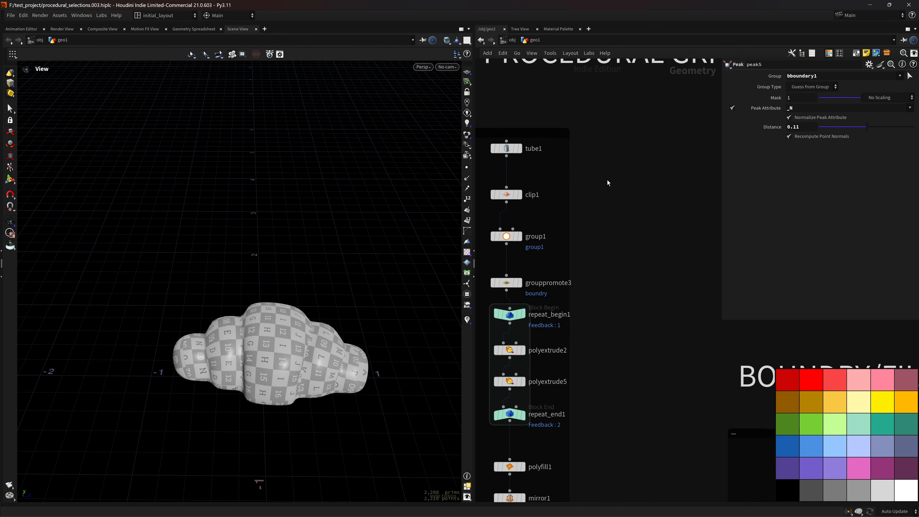
left_click(554, 202)
key("f")
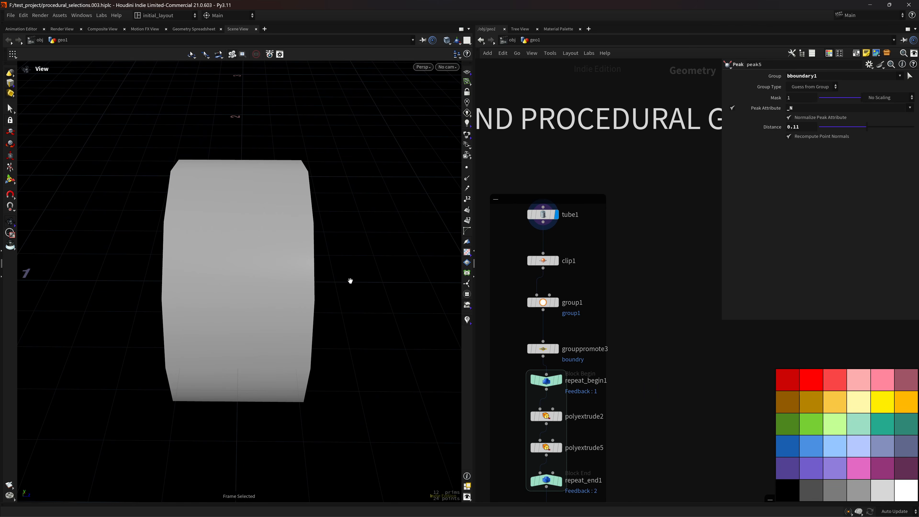
left_click_drag(365, 262, 380, 286)
left_click(542, 214)
scroll(673, 251, "down", 2)
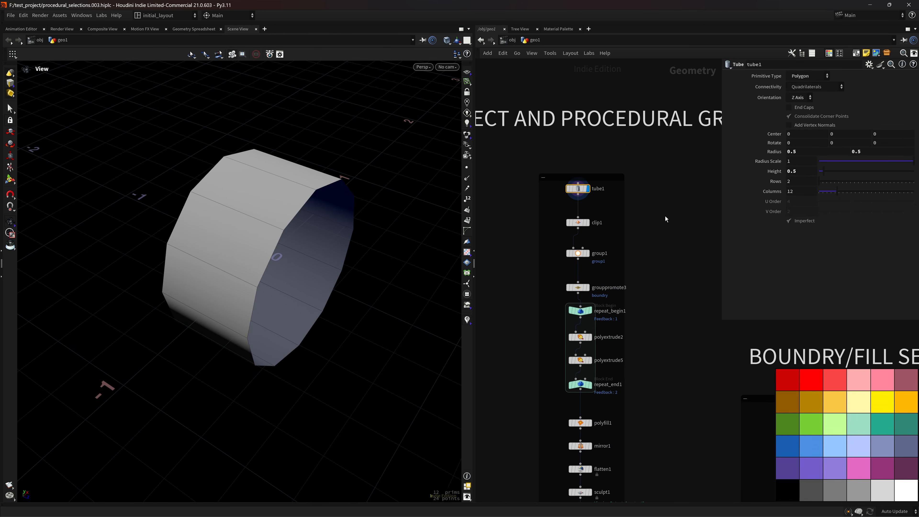
Step down through the clipped tube, group1 point selection and promoted boundary edge group.
key("Down")
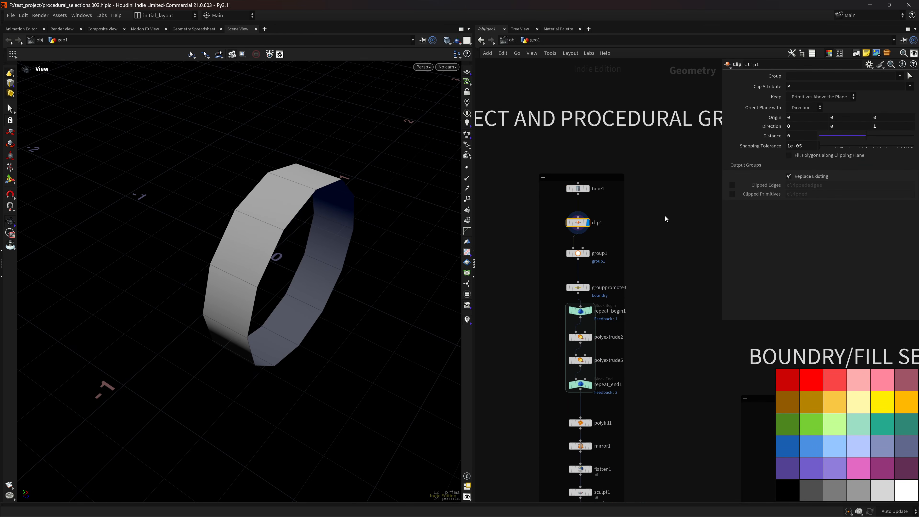
left_click_drag(263, 312, 262, 346)
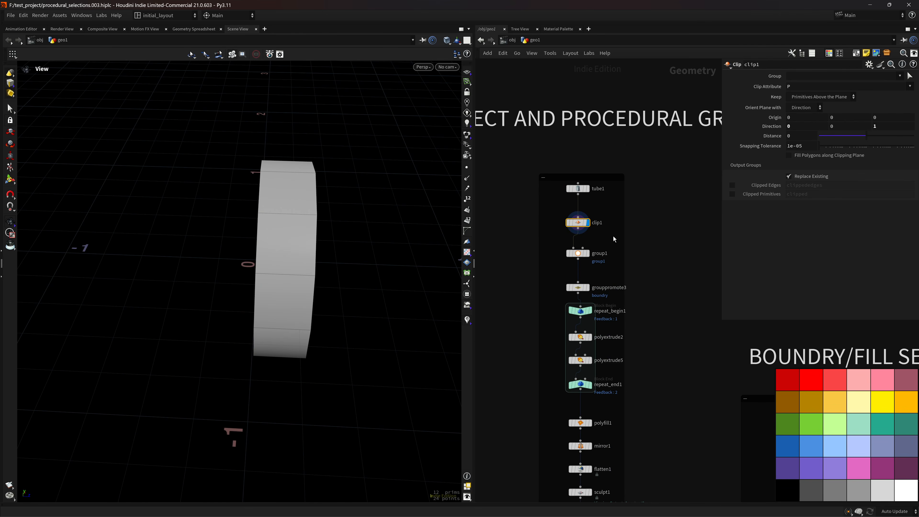
key("Down")
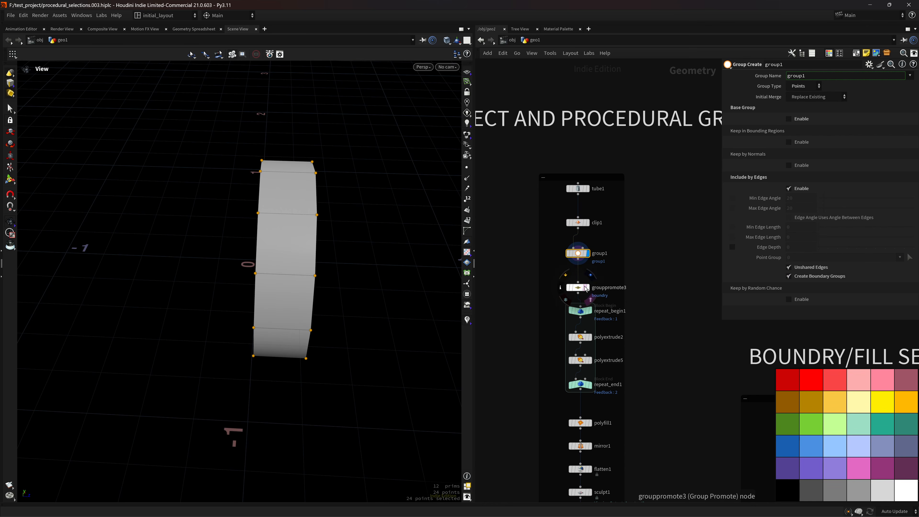
key("Down")
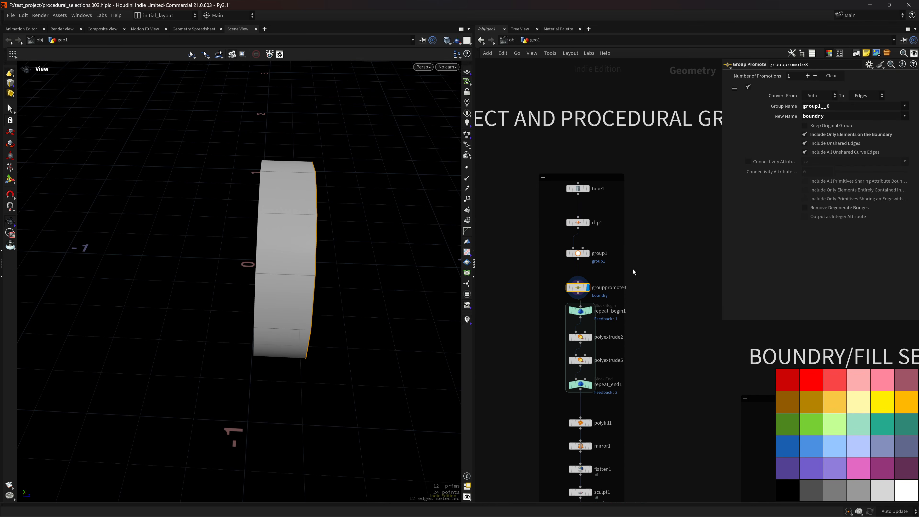
left_click_drag(342, 227, 280, 287)
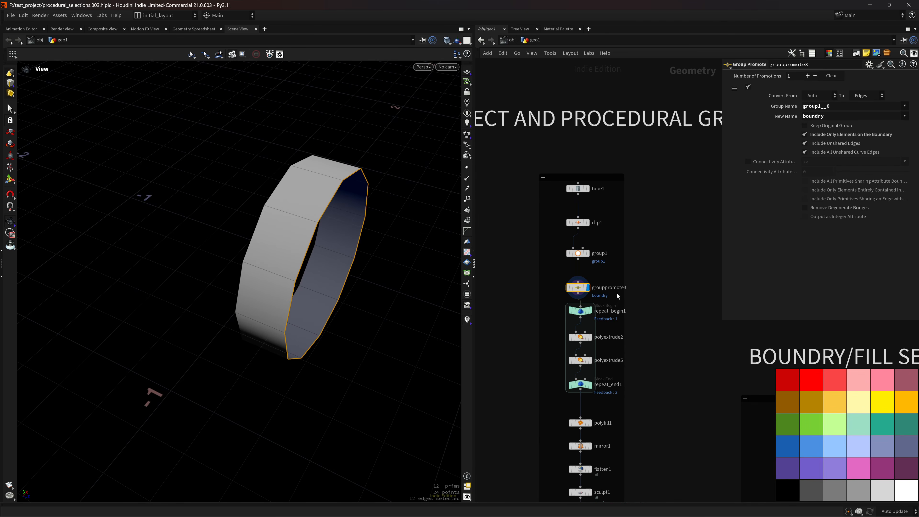
Display the repeat loop's extruded tube, orbiting so its open end faces right.
middle_click_drag(655, 335, 653, 277)
left_click(589, 327)
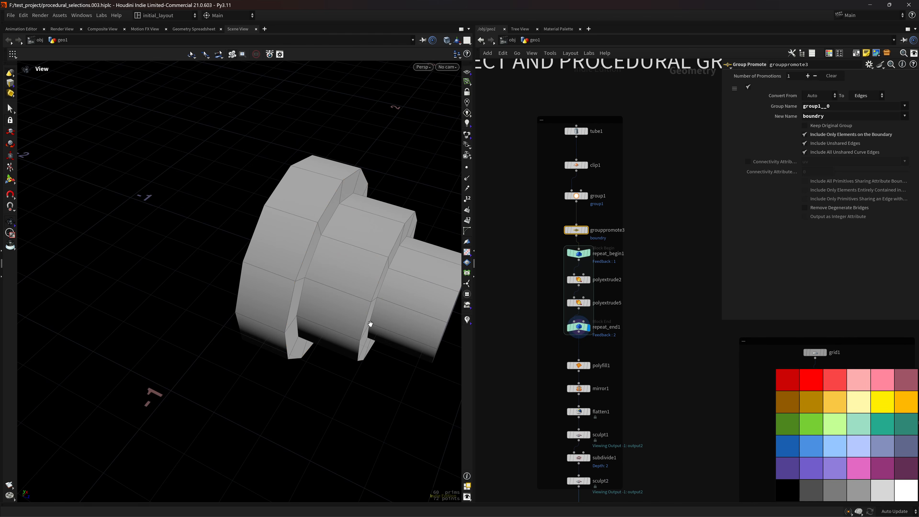
left_click_drag(369, 324, 362, 288)
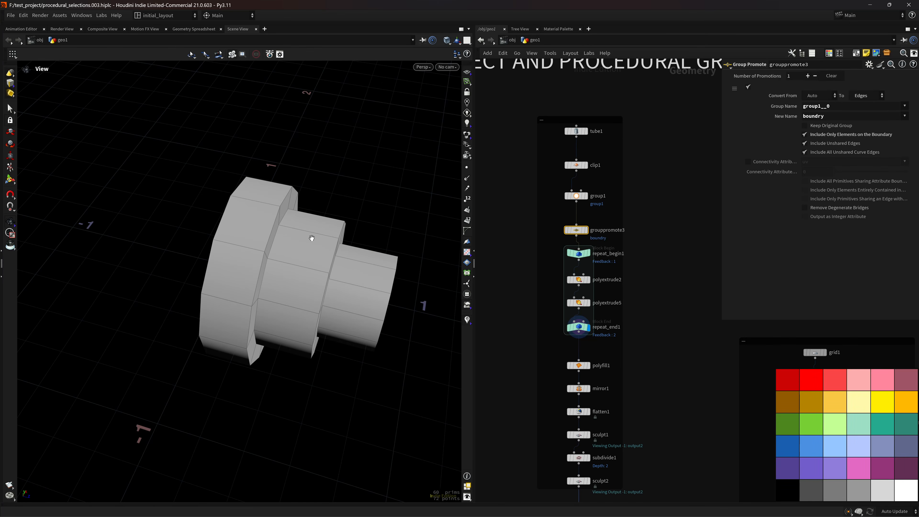
left_click_drag(393, 293, 254, 221)
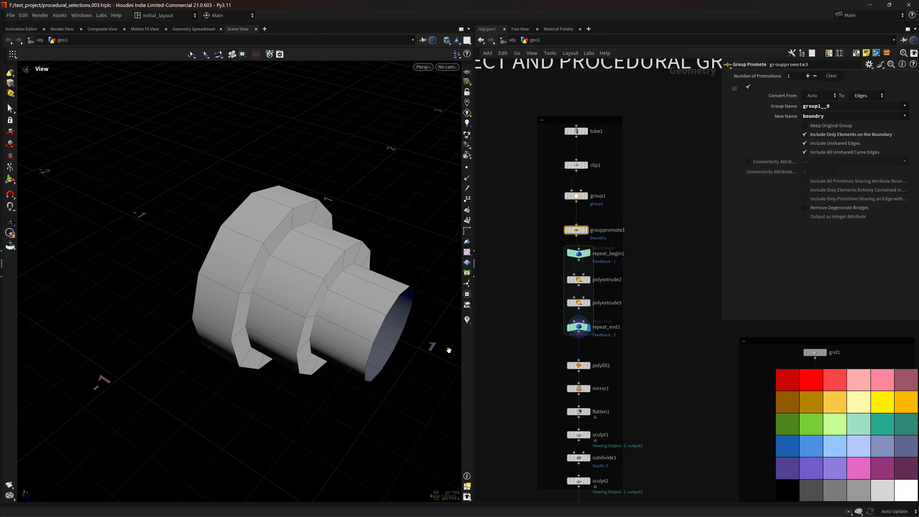
Inspect repeat_begin1 and repeat_end1, scrub Iterations, then display polyextrude2 inside the loop.
left_click(581, 254)
left_click(579, 328)
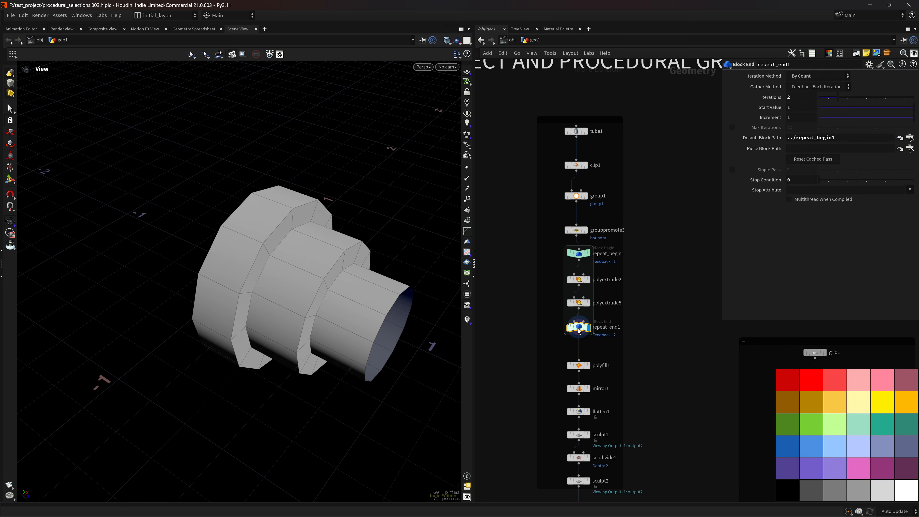
mouse_move(842, 95)
left_mouse_down()
mouse_move(866, 100)
mouse_move(838, 104)
left_mouse_up()
middle_click_drag(634, 273, 612, 297)
left_click(566, 303)
Compare polyextrude2's -0.12 extrusion with the loop input, bypassing it briefly.
left_click(557, 303)
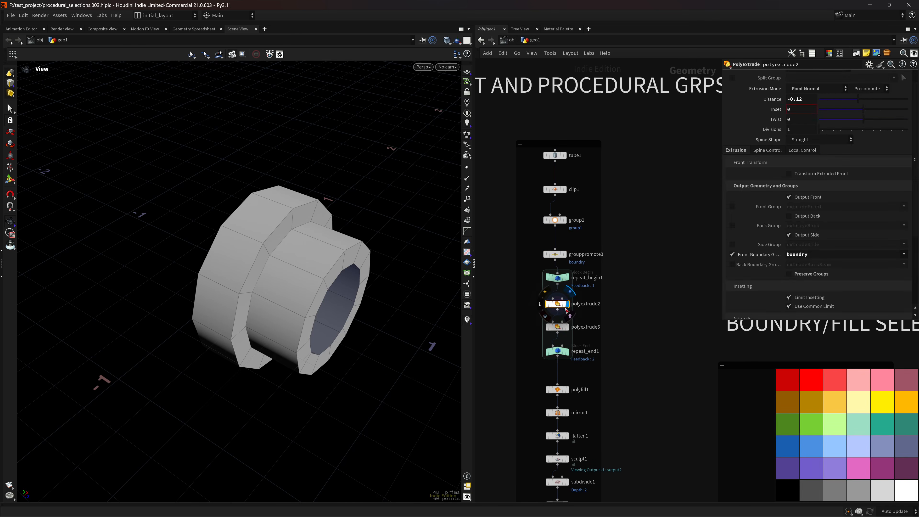
left_click(558, 279)
left_click(805, 97)
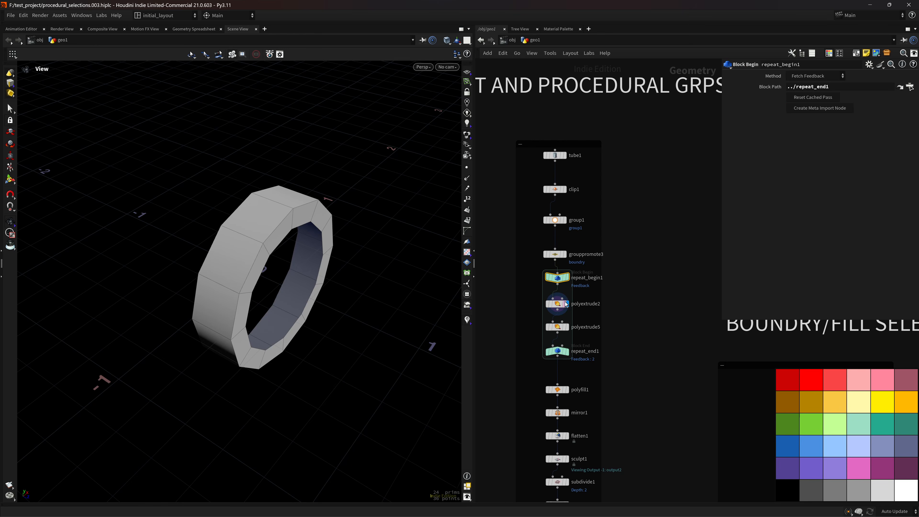
left_click(548, 303)
left_click(548, 303)
left_click(558, 304)
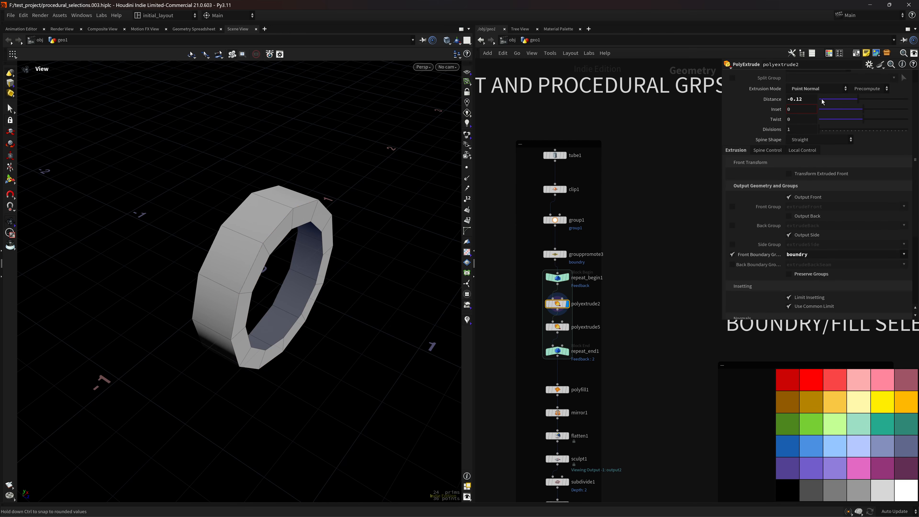
scroll(918, 110, "up", 2)
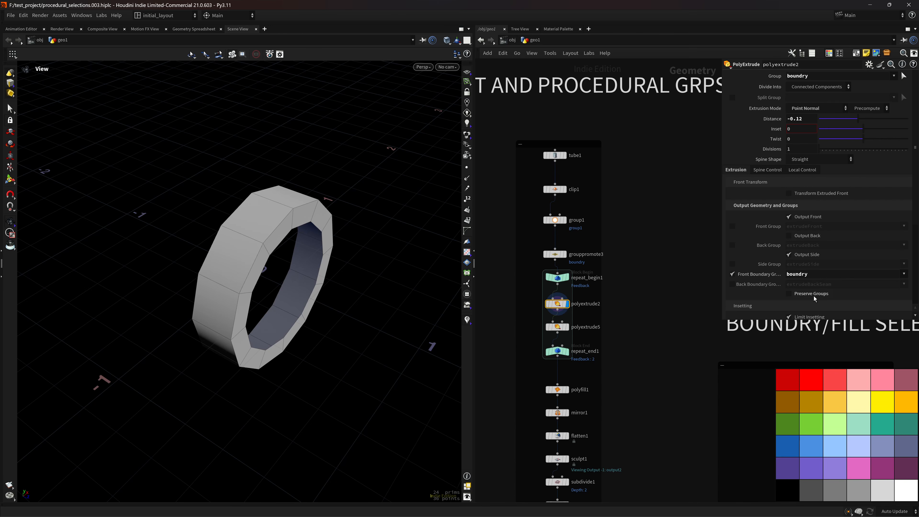
Inspect polyextrude5, then display repeat_end1's loop result and its iteration settings.
mouse_move(567, 305)
left_click(557, 327)
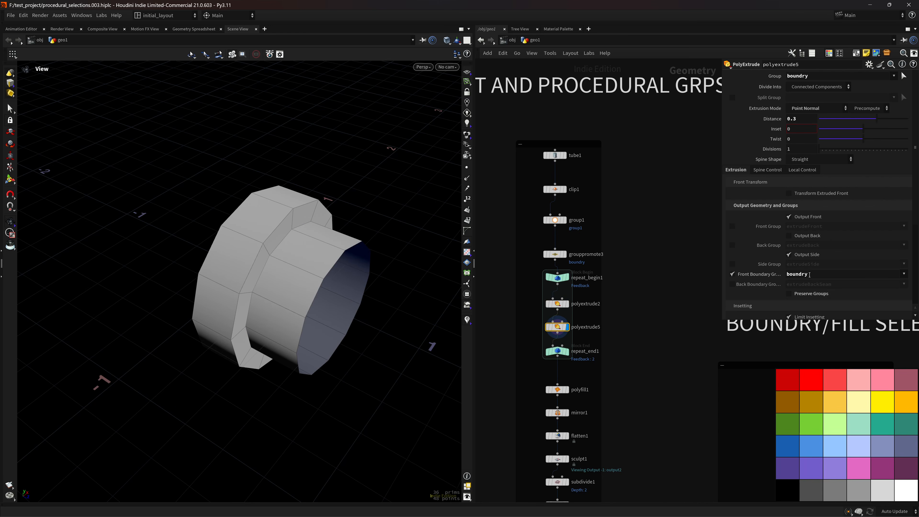
left_click(565, 352)
left_click(559, 351)
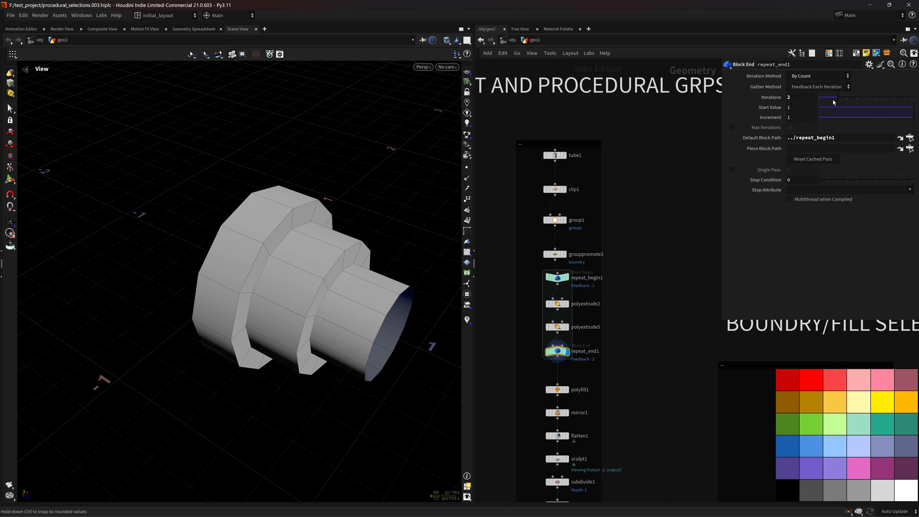
Scrub Iterations to 0 and back to 2, checking the model's back.
mouse_move(835, 98)
left_mouse_down()
mouse_move(817, 99)
mouse_move(840, 94)
left_mouse_up()
scroll(340, 267, "down", 3)
left_click_drag(273, 300, 286, 263)
Display polyfill1's capped result, then mirror1's mirrored geometry.
middle_click_drag(608, 375, 620, 318)
left_click(584, 342)
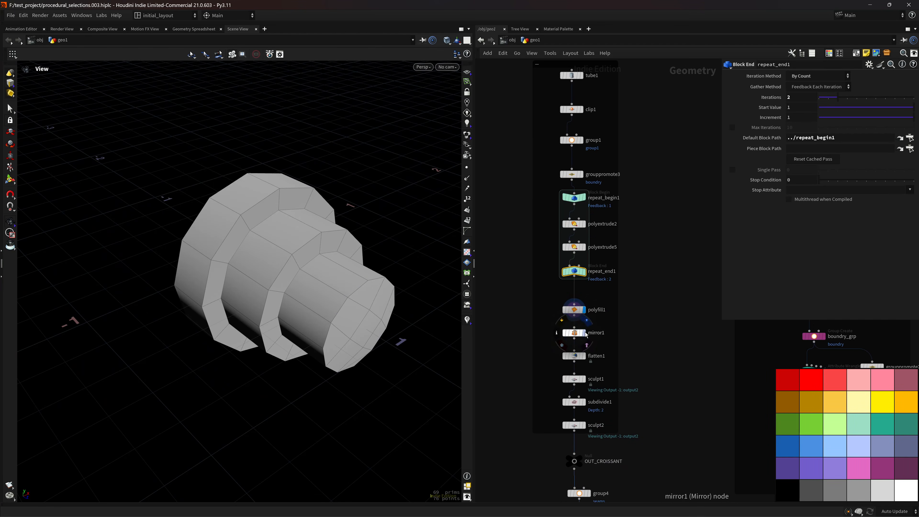
left_click(584, 333)
left_click_drag(288, 276, 347, 275)
scroll(383, 316, "down", 3)
scroll(355, 285, "up", 2)
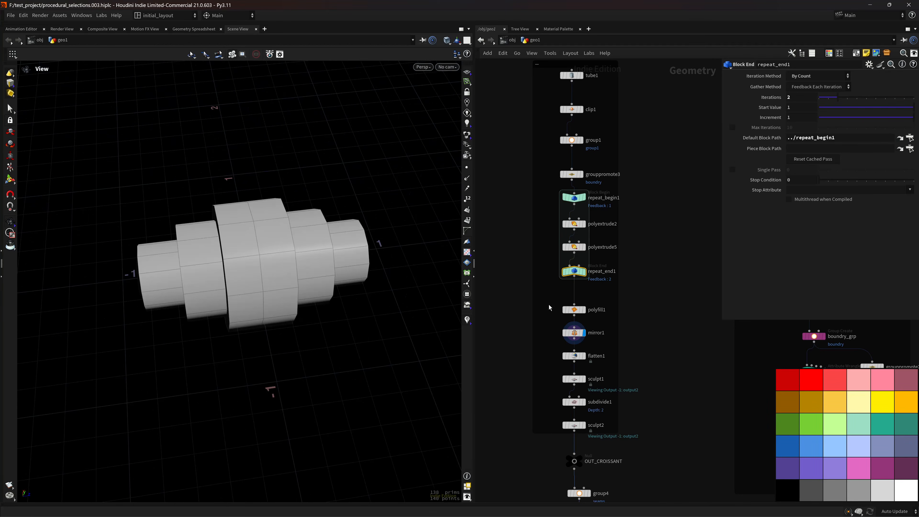
Display flatten1: Between Planes along 0 1 0 at Strength 0.75.
left_click(585, 356)
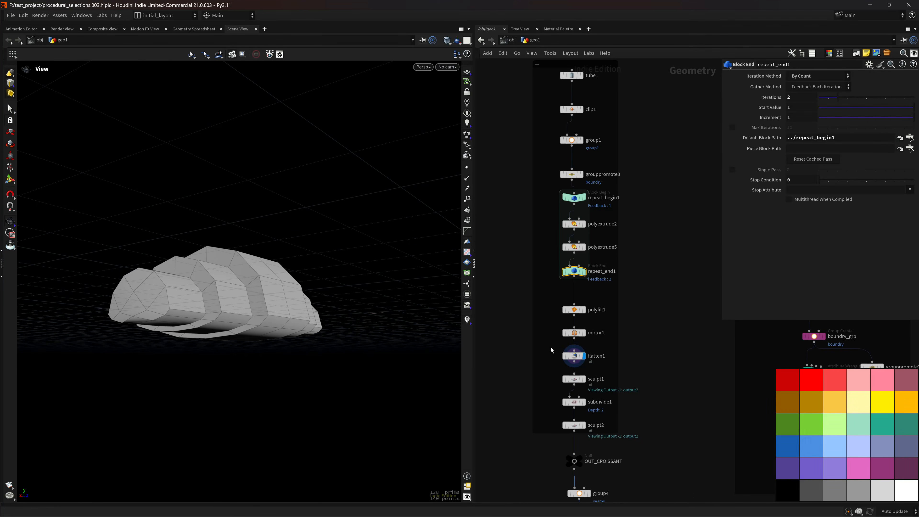
left_click(574, 356)
mouse_move(415, 288)
left_mouse_down()
mouse_move(339, 267)
mouse_move(363, 314)
mouse_move(314, 328)
mouse_move(381, 345)
mouse_move(292, 279)
mouse_move(404, 346)
left_mouse_up()
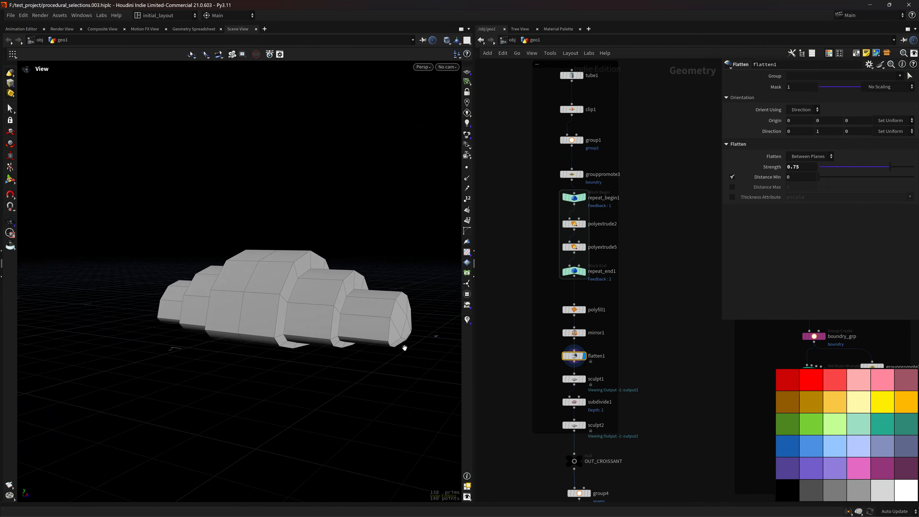
Display sculpt1 in wireframe from above and show the flatten handles.
left_click(584, 379)
scroll(300, 304, "down", 3)
left_click_drag(300, 304, 399, 342)
key("shift+w")
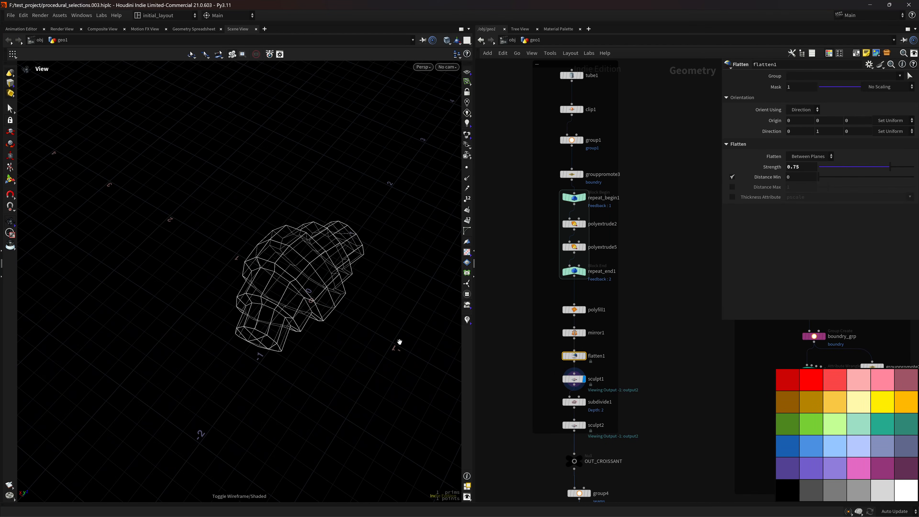
left_click_drag(359, 273, 356, 312)
mouse_move(568, 370)
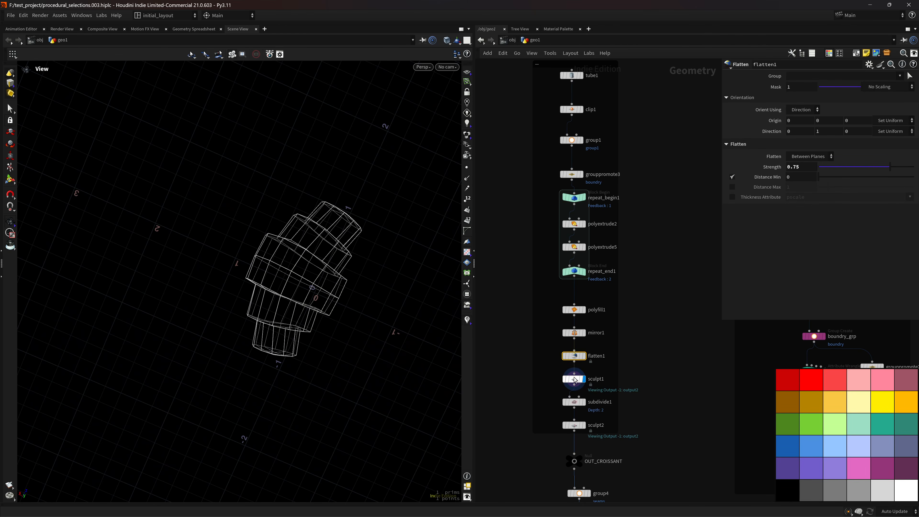
left_click(11, 180)
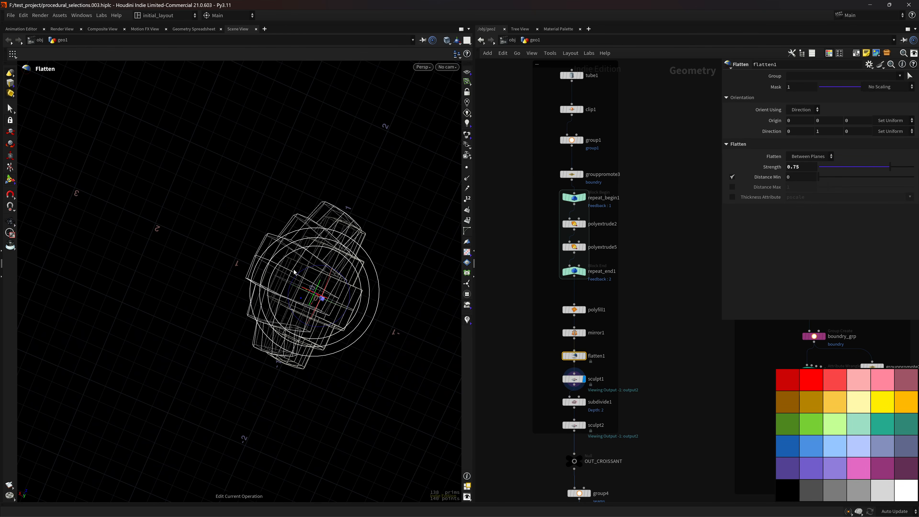
Select sculpt1, keep the Move brush, and exit sculpting back to View.
left_click(575, 379)
right_click(302, 272)
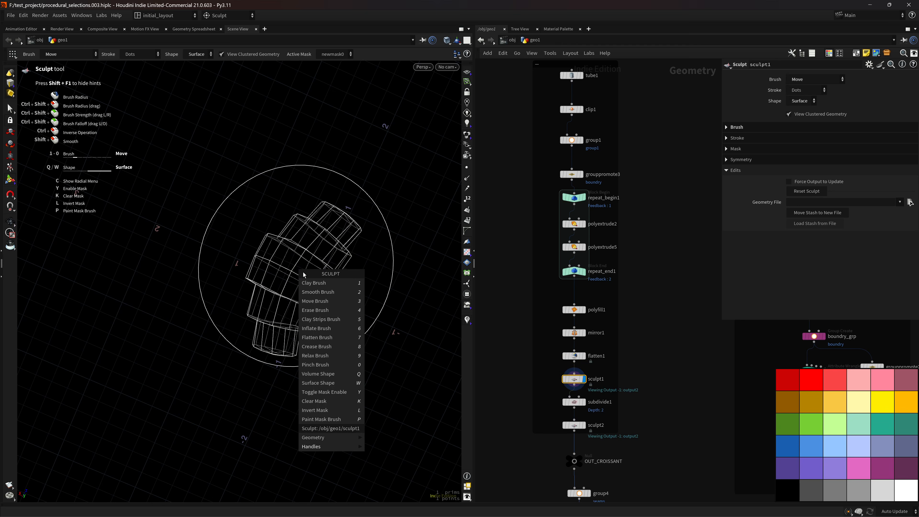
left_click(327, 302)
key("Escape")
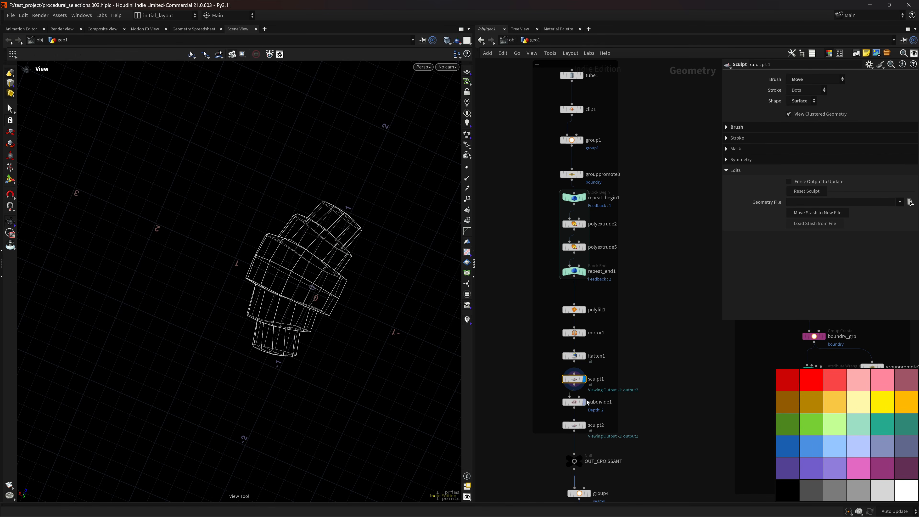
Display subdivide1 shaded, then sculpt2's smooth sculpted croissant.
left_click(586, 401)
scroll(343, 261, "up", 4)
key("shift+w")
mouse_move(378, 284)
left_mouse_down()
mouse_move(343, 225)
mouse_move(402, 283)
mouse_move(348, 290)
mouse_move(275, 379)
mouse_move(337, 303)
mouse_move(265, 344)
left_mouse_up()
left_click(583, 425)
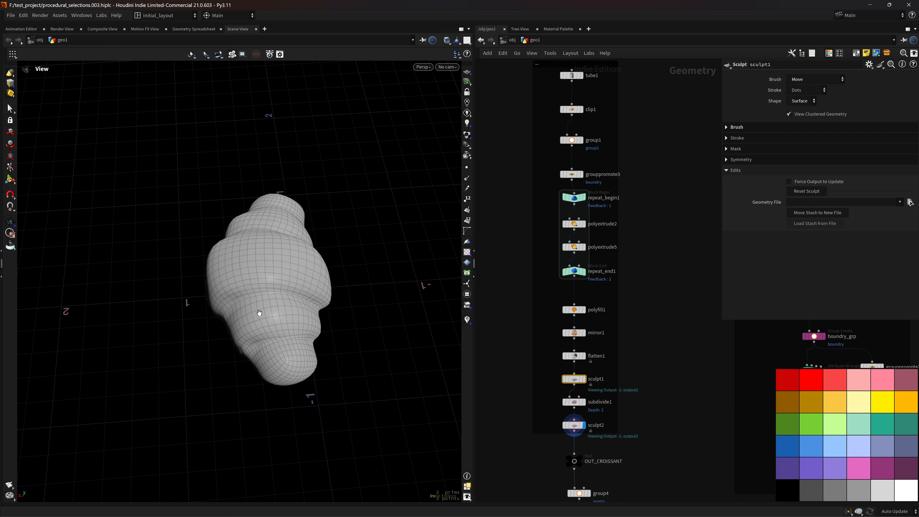
left_click_drag(259, 313, 308, 284)
Display the OUT_CROISSANT output, orbiting to an upright view.
middle_click_drag(603, 484, 610, 353)
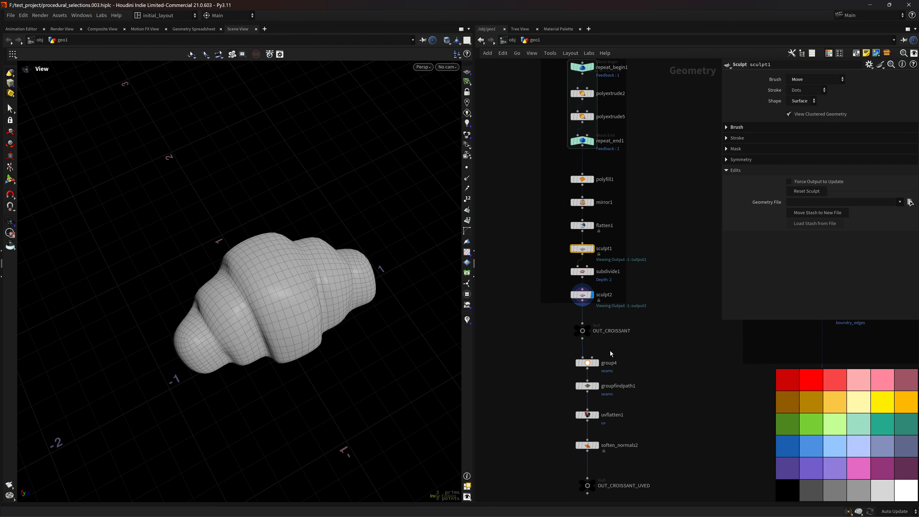
left_click(588, 330)
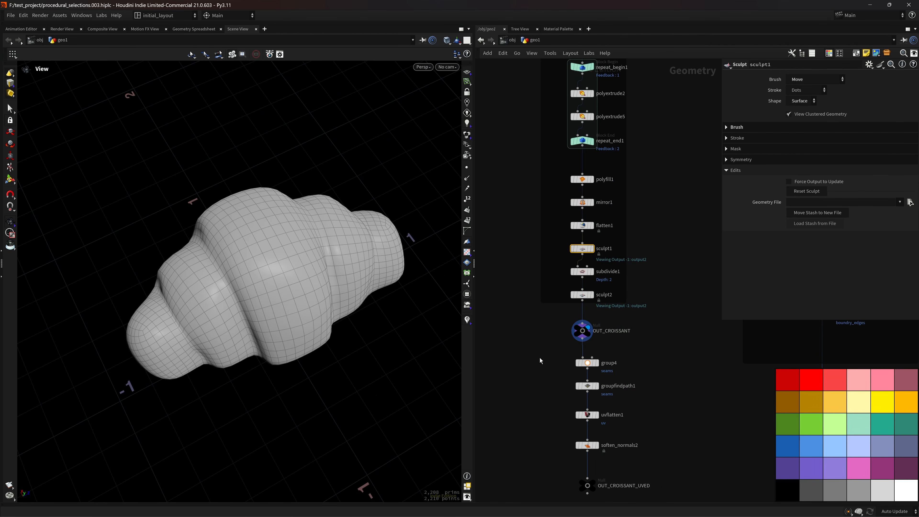
middle_click_drag(638, 364, 641, 333)
left_click_drag(399, 301, 338, 298)
Display soften_normals2, check its UV layout, then return to perspective view.
left_click(604, 409)
scroll(349, 348, "down", 2)
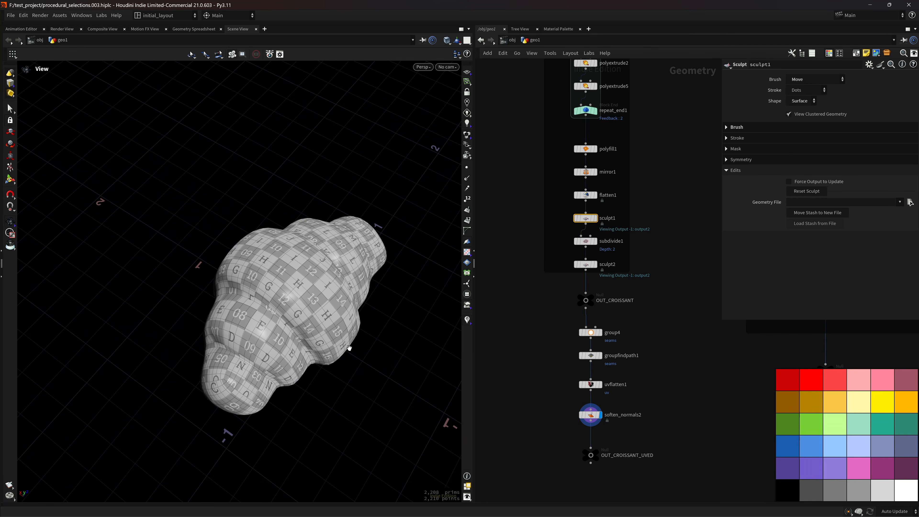
key("space+5")
scroll(361, 316, "down", 2)
middle_click_drag(365, 347, 378, 342)
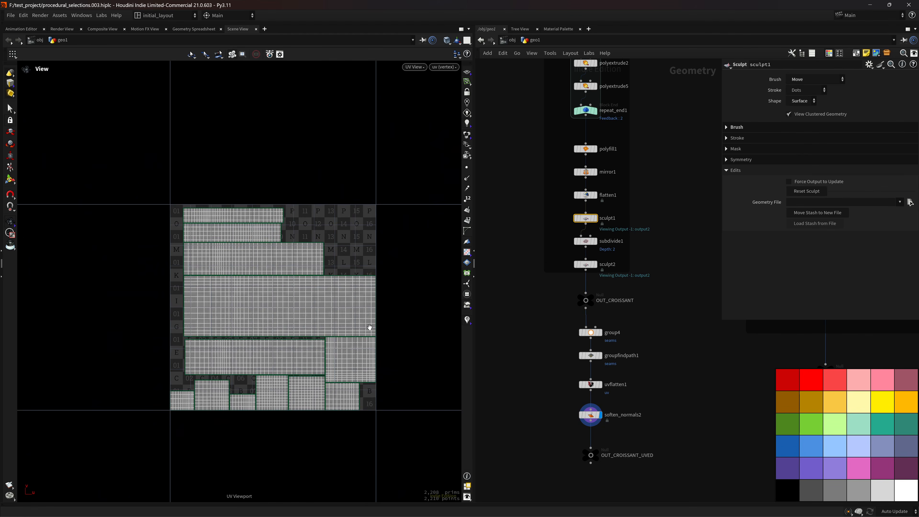
key("space+1")
left_click_drag(377, 320, 204, 294)
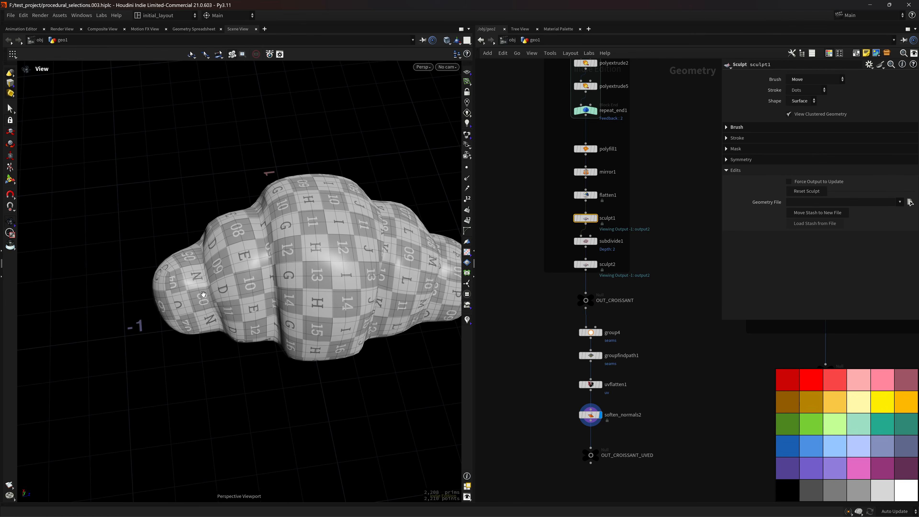
left_click_drag(328, 384, 283, 380)
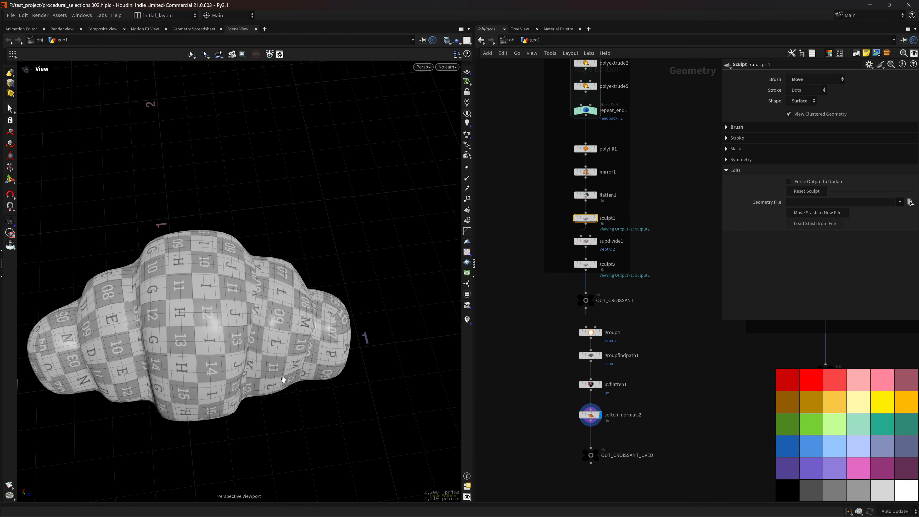
left_click_drag(196, 312, 253, 398)
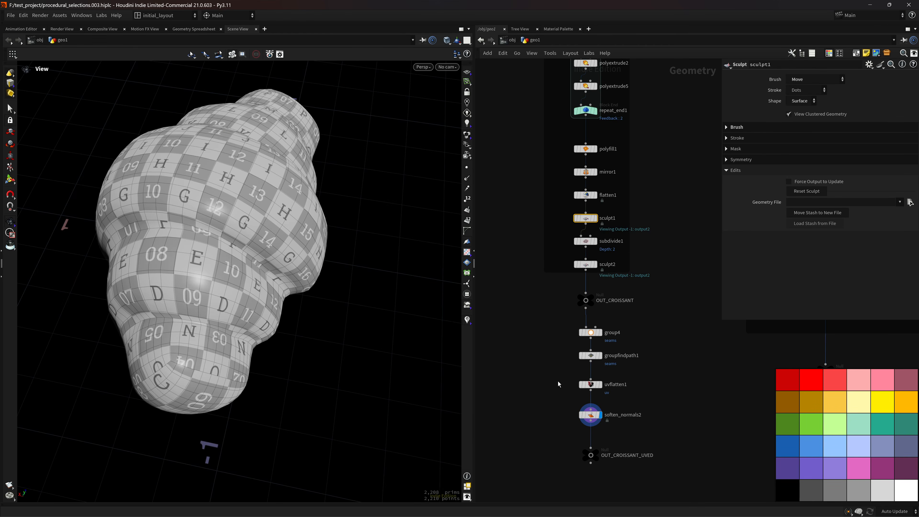
Show edge groups in the group list, then display group4's seams edge group.
left_click(470, 297)
left_click(438, 80)
left_click(453, 117)
left_click_drag(362, 206, 349, 246)
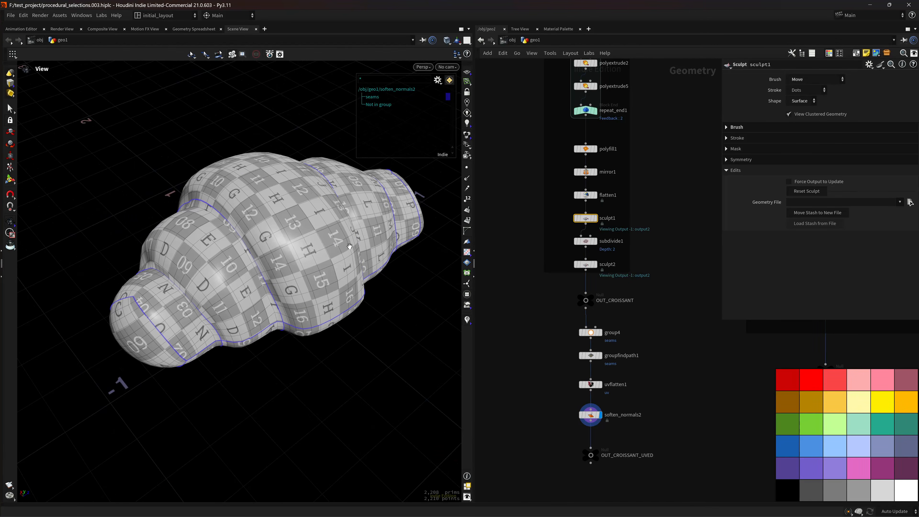
left_click(596, 337)
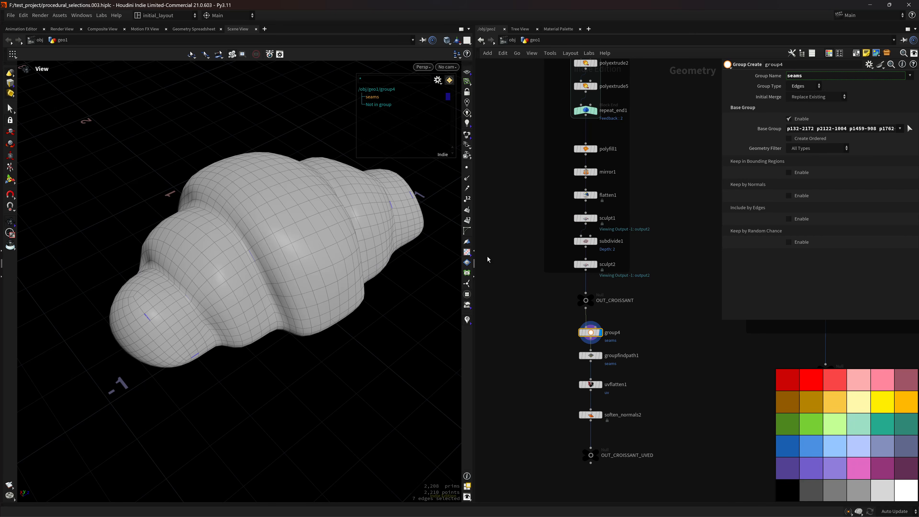
Add a new Group node to the network and display the OUT_CROISSANT output.
left_click(467, 295)
middle_click_drag(691, 338, 629, 346)
key("Tab")
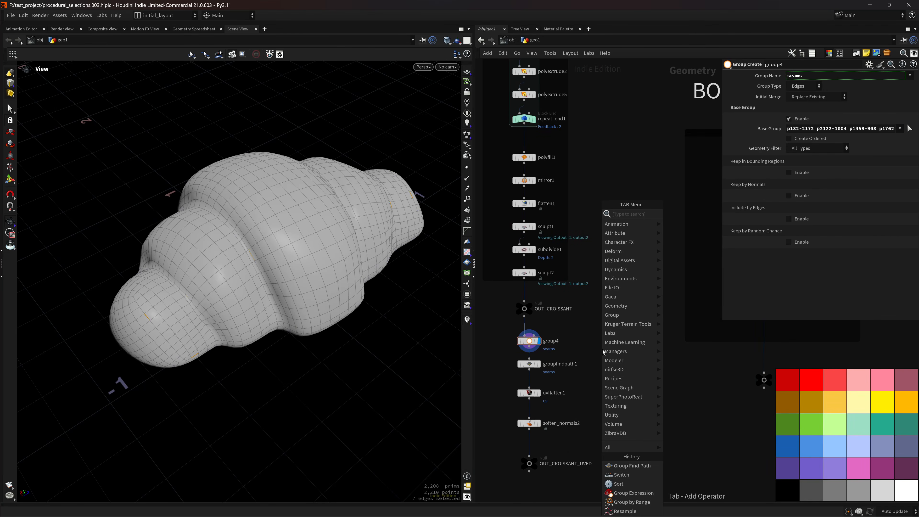
type("group")
key("Return")
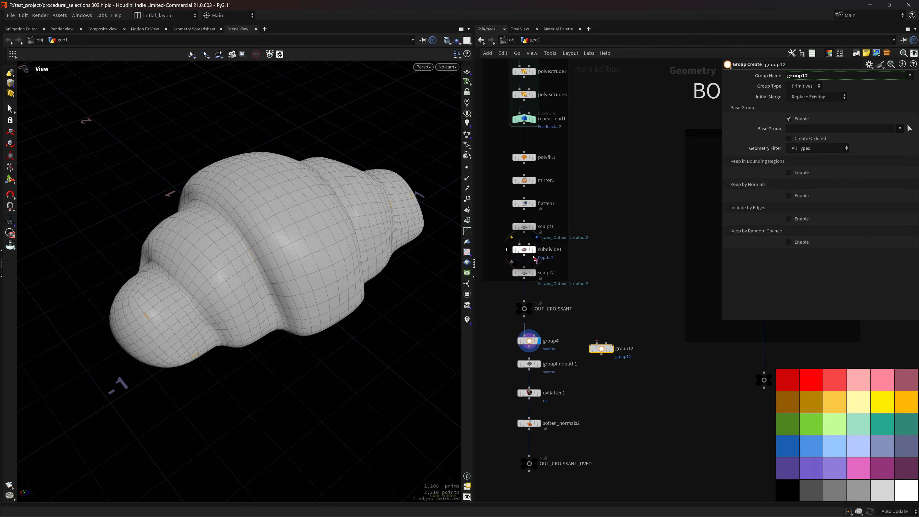
left_click(525, 308)
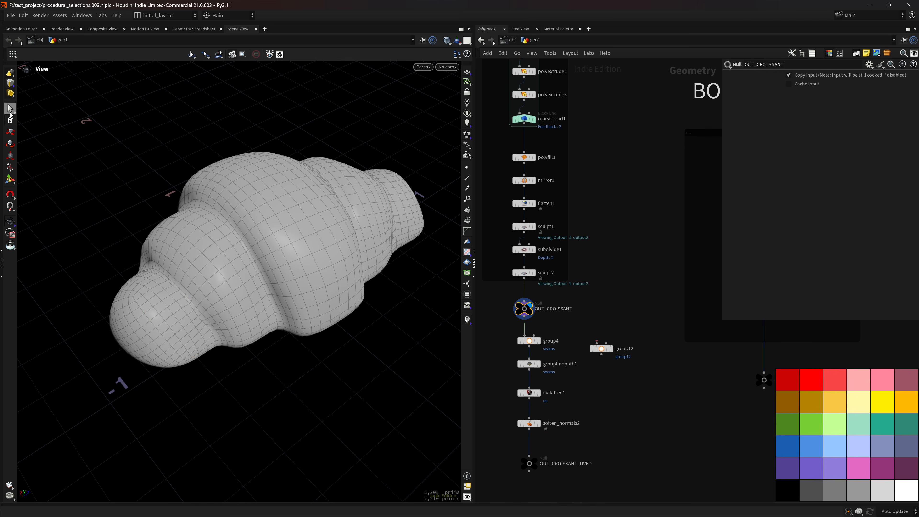
Switch to edge selection and pick the first edges, including one on the croissant's front lobe.
left_click(10, 111)
left_click(111, 55)
right_click_drag(181, 324, 218, 314, "alt")
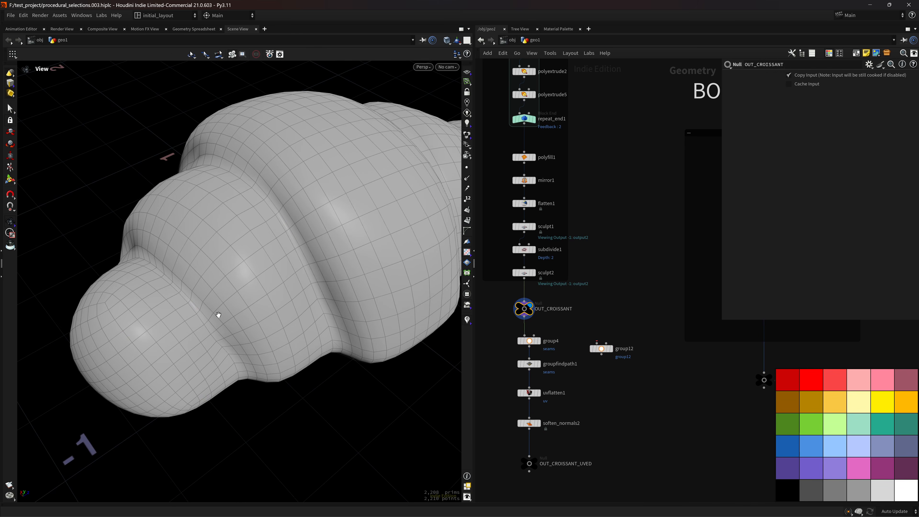
left_click(197, 307)
left_click_drag(317, 251, 259, 286)
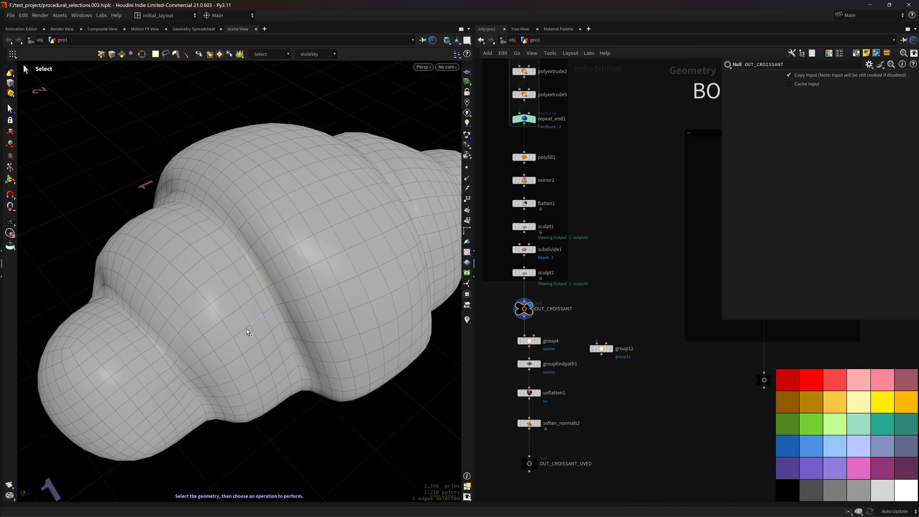
middle_click_drag(102, 382, 160, 374, "alt")
left_click(157, 372, "shift")
right_click_drag(326, 314, 293, 322, "alt")
left_click_drag(283, 343, 256, 285, "alt")
right_click_drag(229, 332, 259, 347, "alt")
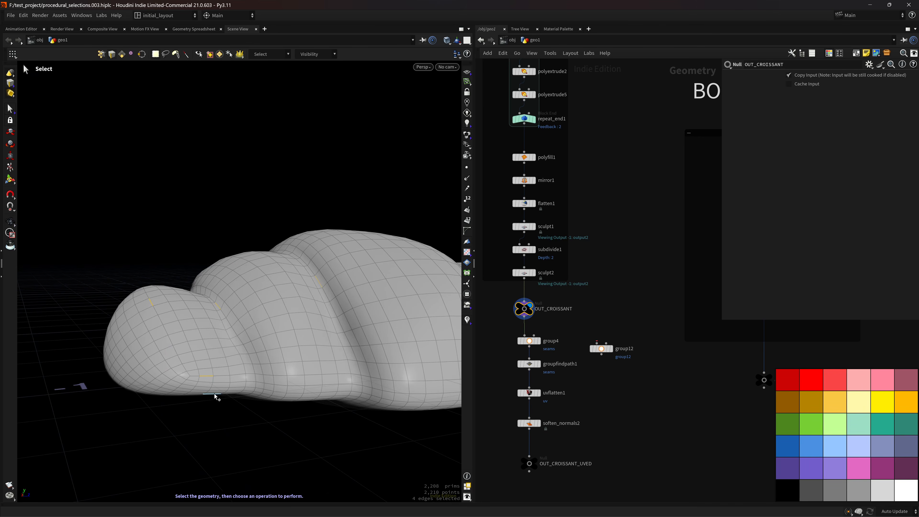
Undo a stray pick and add more edges until seven span the croissant lobes.
right_click_drag(373, 318, 341, 321, "alt")
middle_click_drag(340, 321, 242, 380, "alt")
left_click_drag(279, 331, 237, 376, "alt")
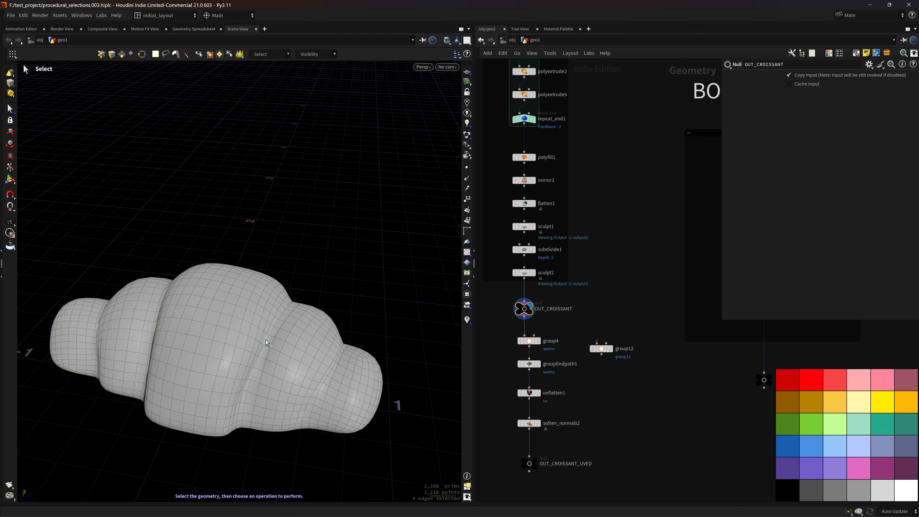
key("ctrl+z")
middle_click_drag(298, 363, 258, 364, "alt")
left_click(258, 365, "shift")
left_click_drag(311, 375, 296, 363, "alt")
left_click(297, 363, "shift")
left_click_drag(367, 372, 258, 361, "alt")
Create group13 from the selected edges and wire it to OUT_CROISSANT's output.
key("Tab")
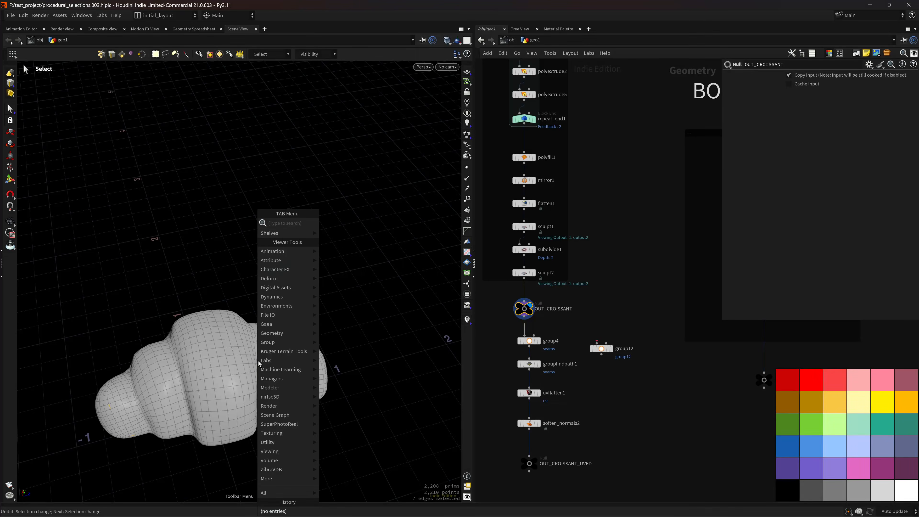
type("GROU")
key("Return")
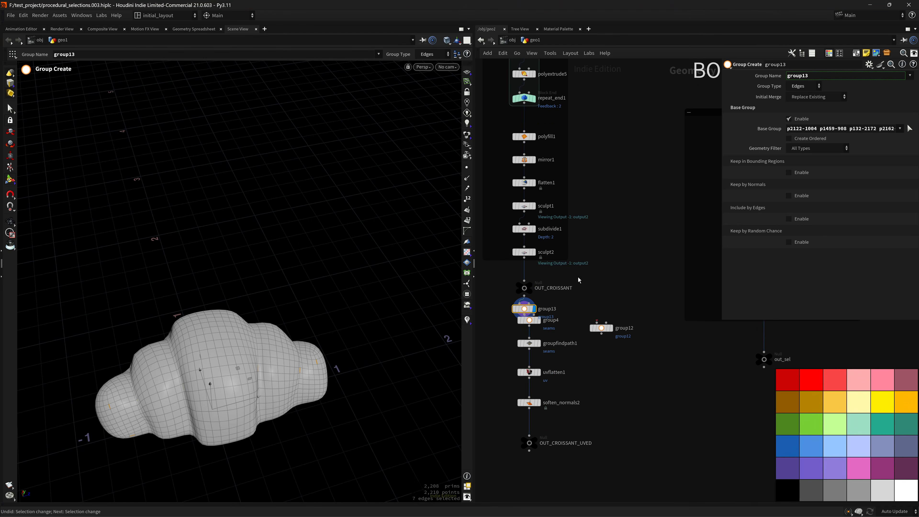
left_click_drag(532, 313, 587, 309)
left_click_drag(525, 297, 572, 302)
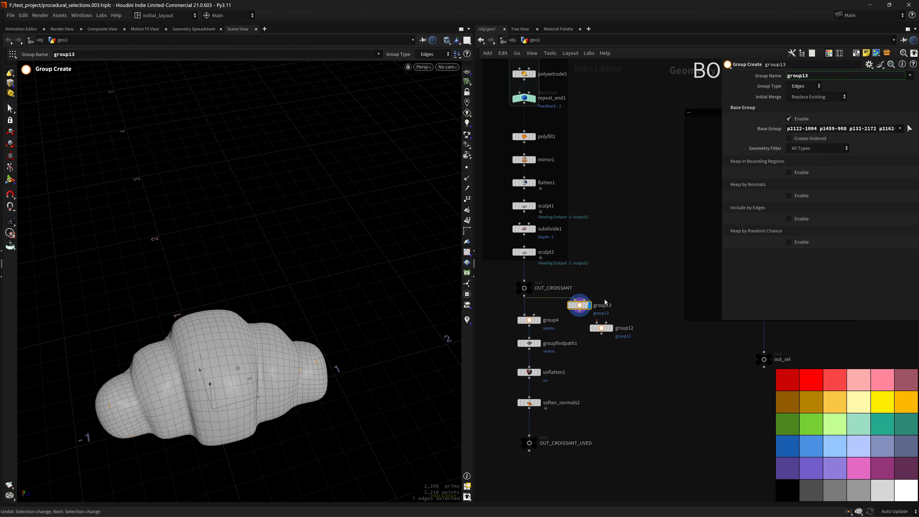
right_click_drag(198, 368, 259, 362, "alt")
middle_click_drag(259, 362, 331, 292, "alt")
key("shift+w")
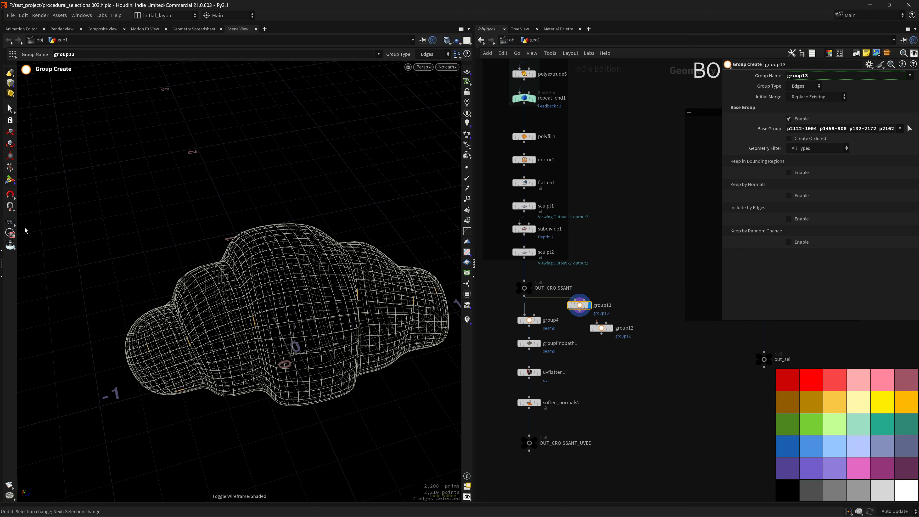
left_click(11, 222)
left_click_drag(606, 329, 663, 355)
left_click(590, 347)
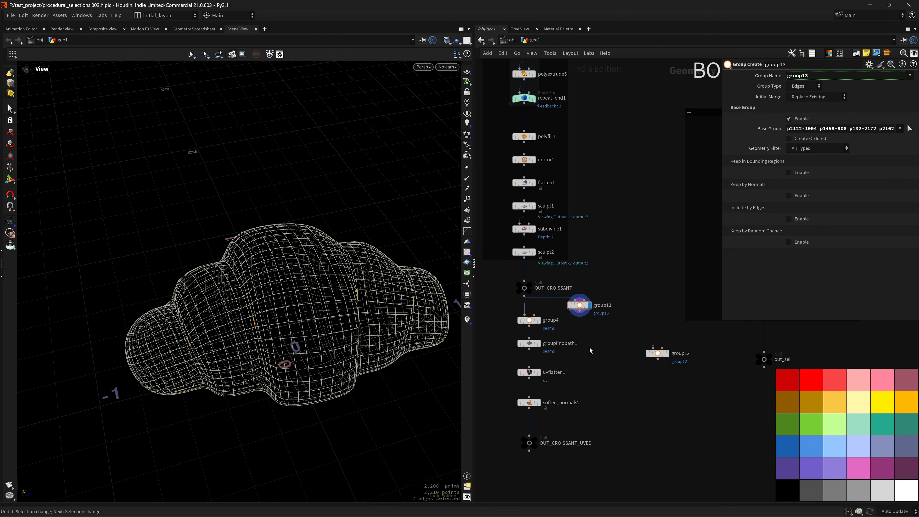
Add a Group Find Path node after group13, with group13 as output and base group.
key("Tab")
type("group fi")
key("Return")
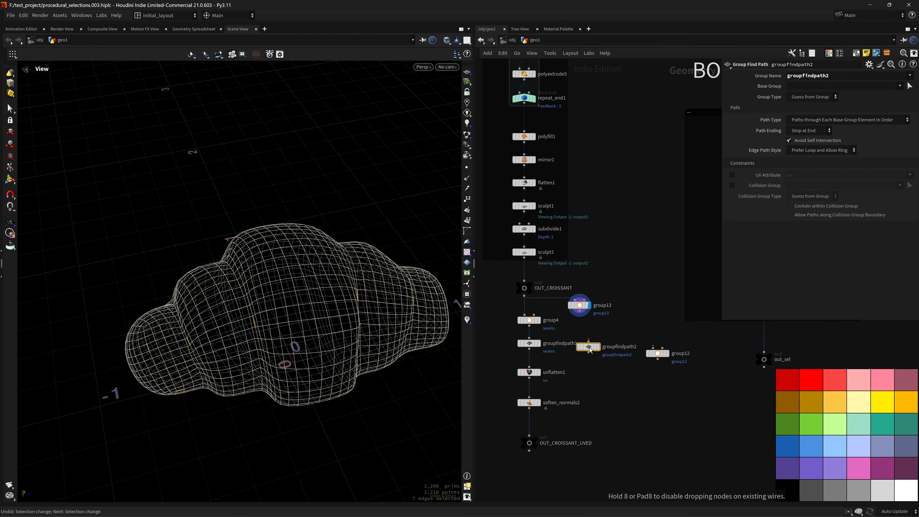
left_click(590, 348)
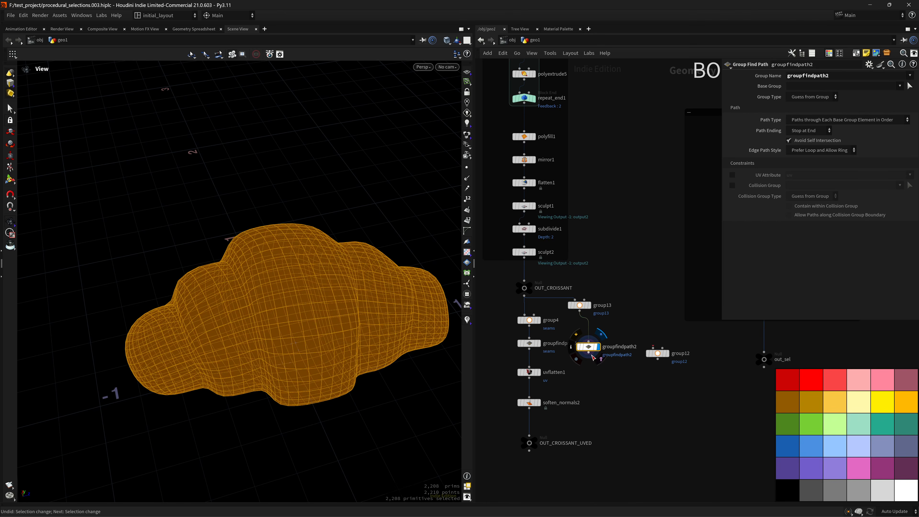
mouse_move(371, 333)
left_mouse_down()
mouse_move(314, 310)
mouse_move(343, 300)
mouse_move(304, 315)
left_mouse_up()
key("w")
key("w")
left_click(901, 85)
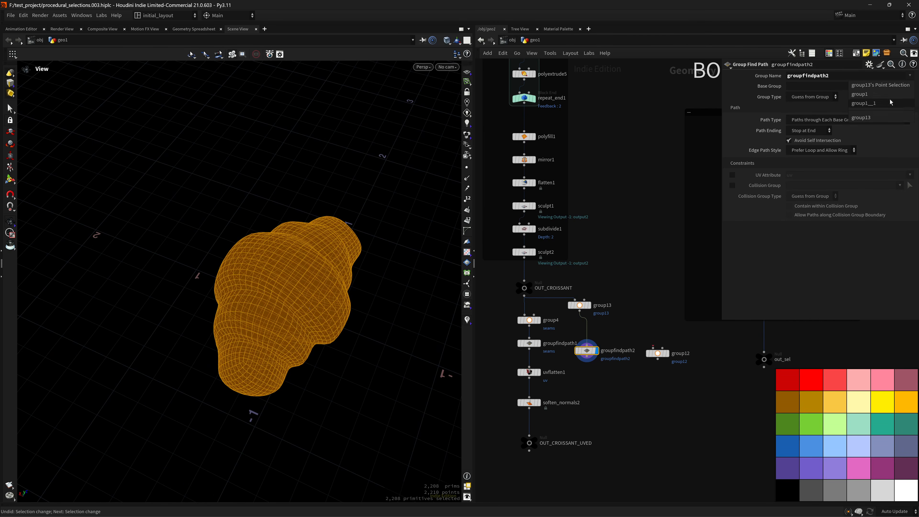
left_click(882, 118)
left_click(900, 85)
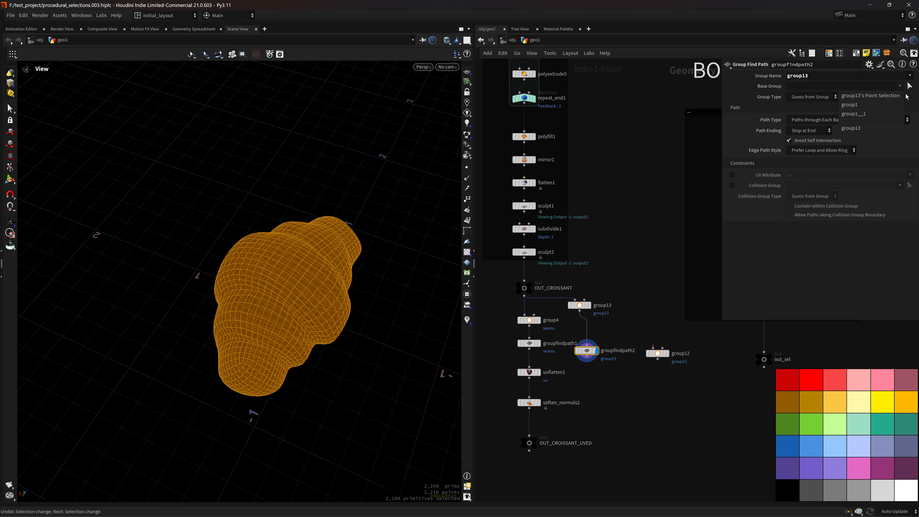
left_click(884, 128)
Set groupfindpath2 to find loops or rings, with paths extending to the edge.
left_click_drag(424, 262, 498, 238)
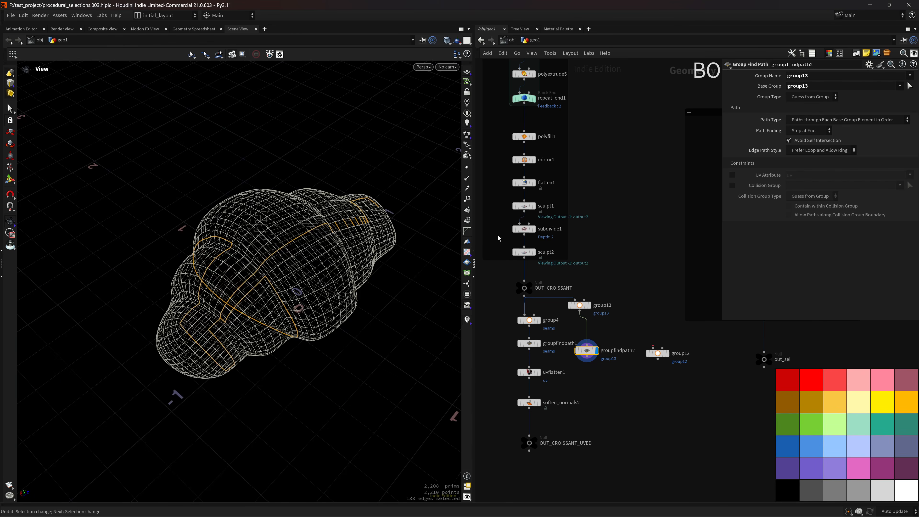
left_click(811, 122)
left_click(819, 139)
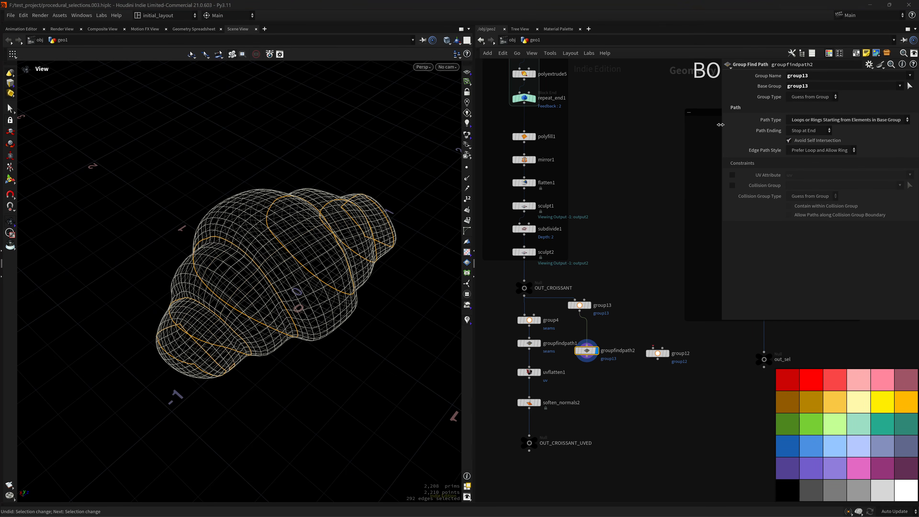
mouse_move(308, 273)
left_mouse_down()
mouse_move(254, 206)
mouse_move(296, 262)
left_mouse_up()
key("w")
right_click_drag(301, 291, 255, 305)
left_click_drag(255, 306, 302, 259)
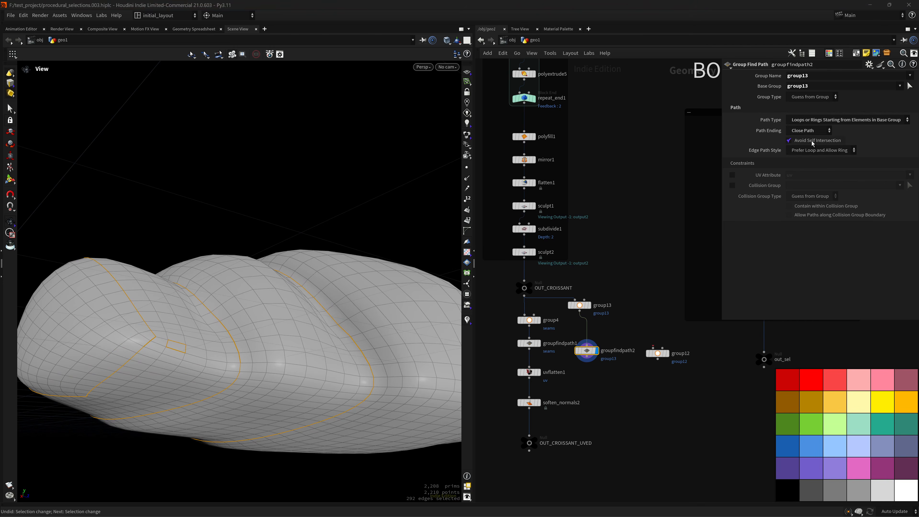
left_click(812, 132)
left_click(808, 150)
scroll(332, 314, "down", 5)
left_click_drag(332, 314, 281, 327)
Compare with groupfindpath1's settings and turn off Avoid Self Intersection on groupfindpath2.
left_click(530, 343)
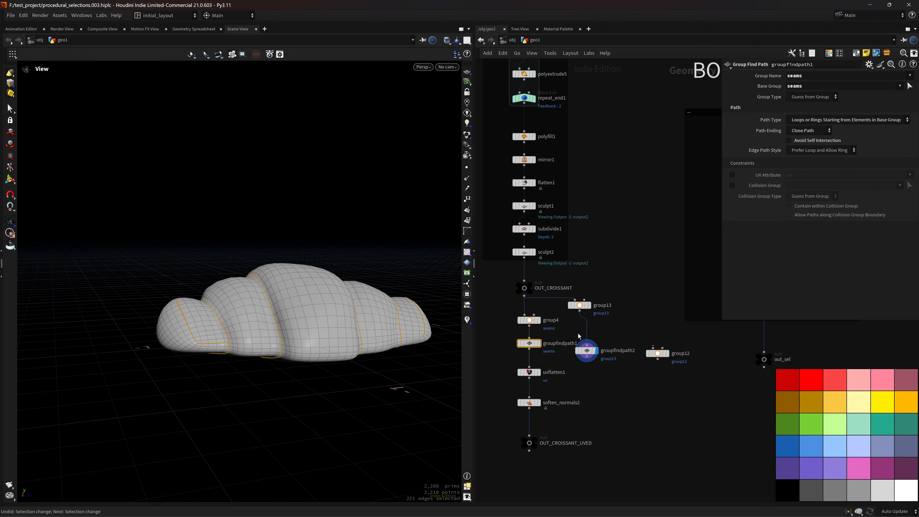
left_click(587, 351)
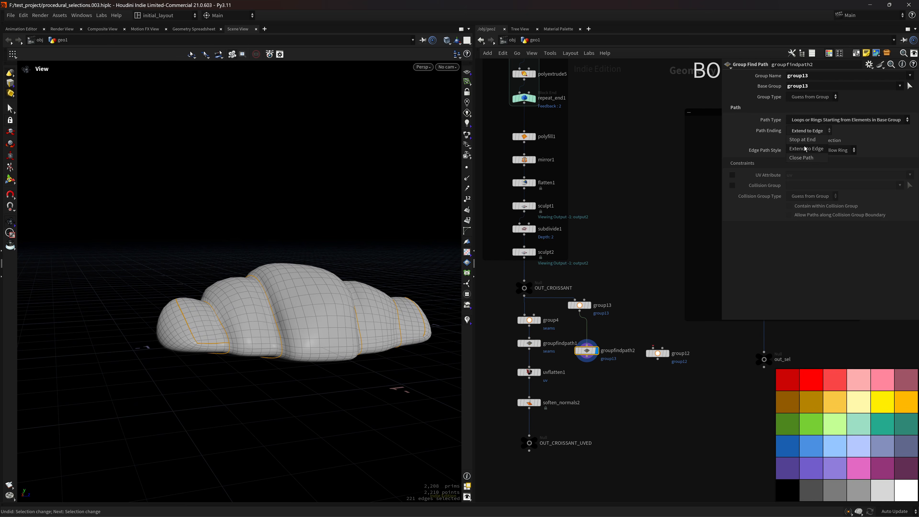
left_click_drag(271, 325, 283, 290)
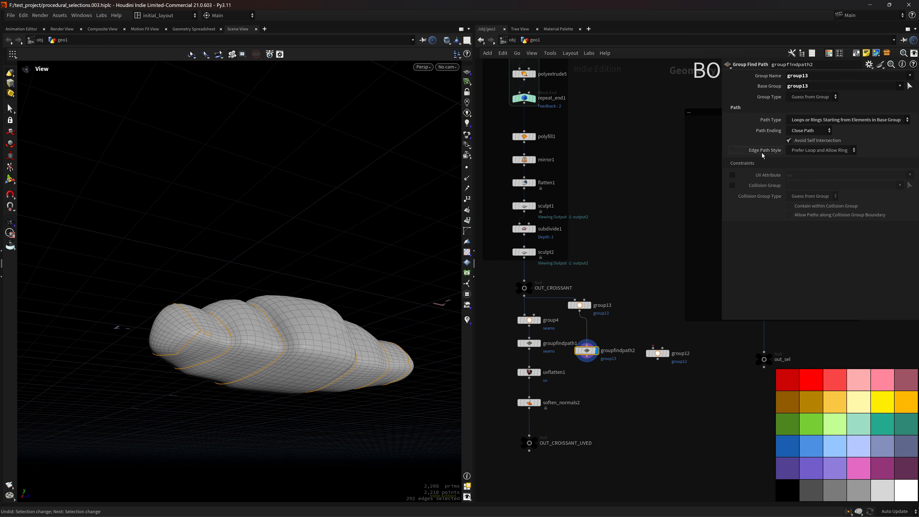
left_click(813, 141)
left_click_drag(414, 285, 354, 319)
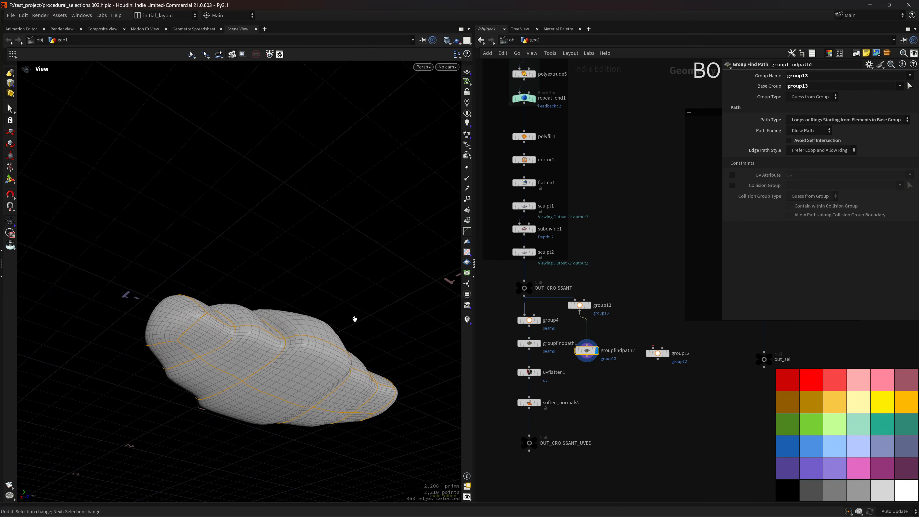
Display groupfindpath1 and delete the experimental group13 and groupfindpath2 nodes.
left_click(539, 343)
left_click_drag(277, 285, 357, 288)
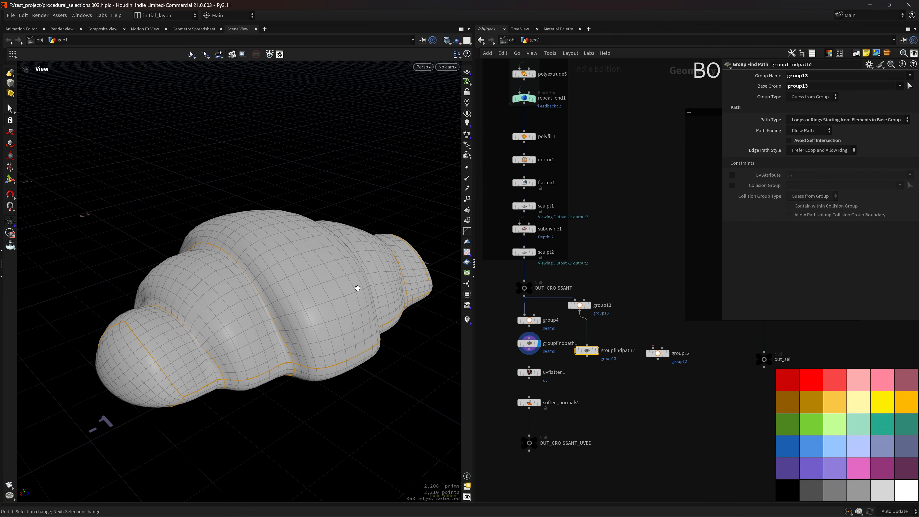
left_click_drag(621, 379, 565, 296)
key("Delete")
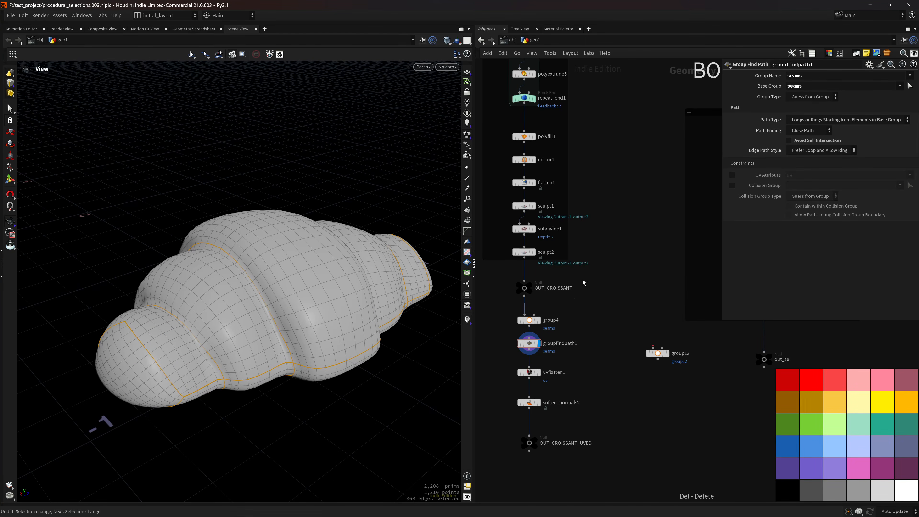
Display uvflatten1 and clear its Rectify Group value.
left_click(539, 372)
left_click(529, 372)
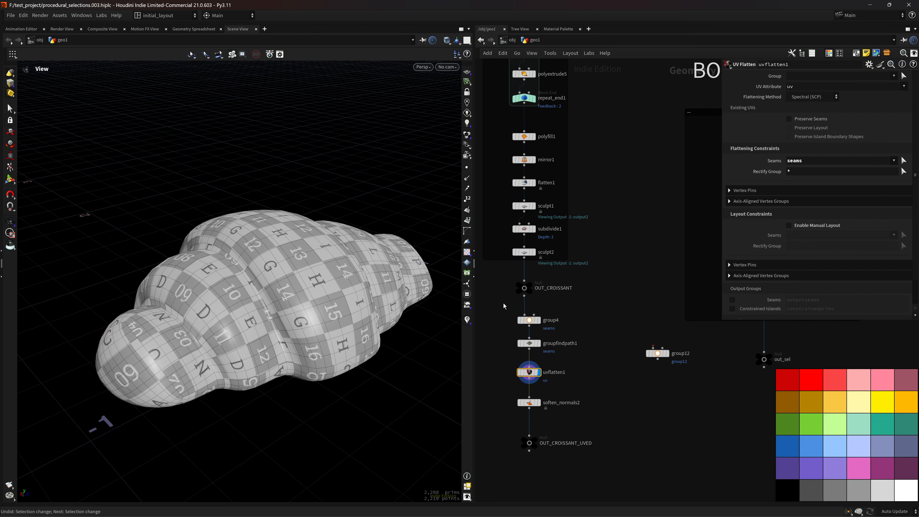
left_click_drag(294, 326, 298, 309)
left_click(796, 175)
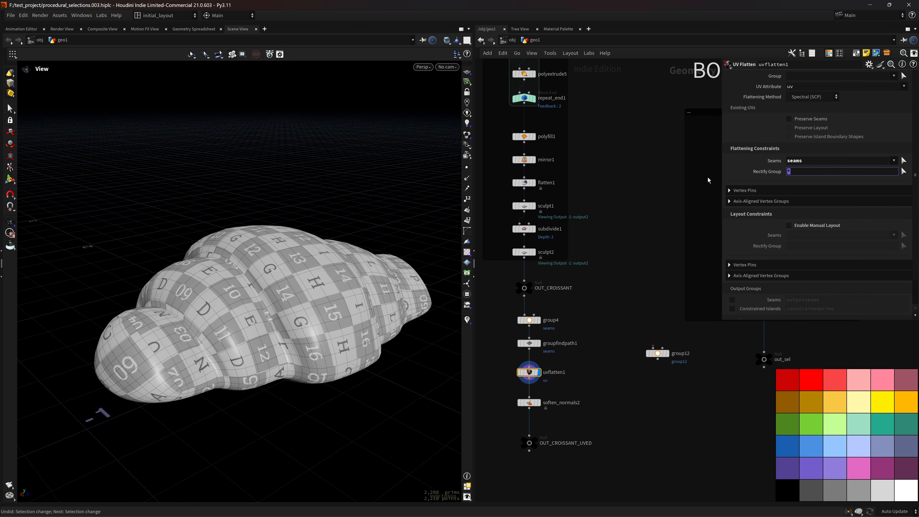
key("BackSpace")
key("Return")
left_click_drag(296, 321, 294, 332)
In the UV view, set Rectify Group to * so all islands become rectangles.
key("space+5")
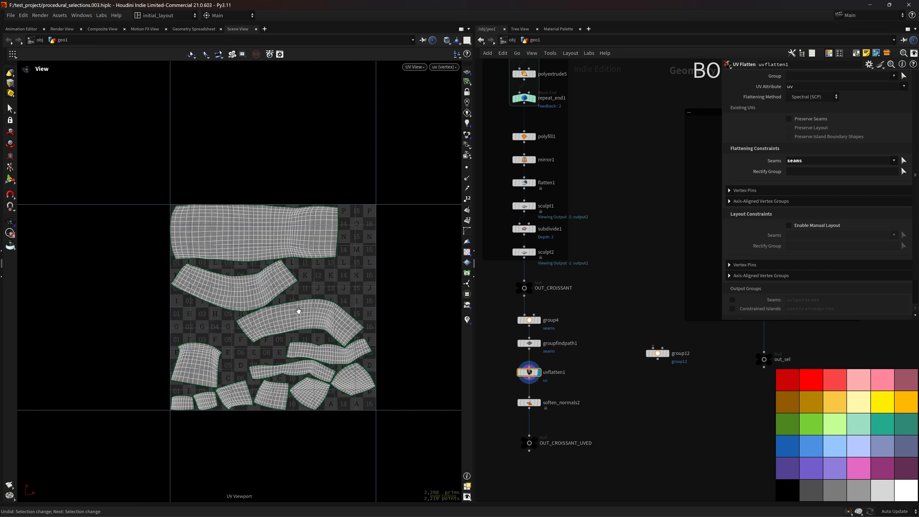
right_click_drag(319, 334, 332, 288)
left_click(796, 173)
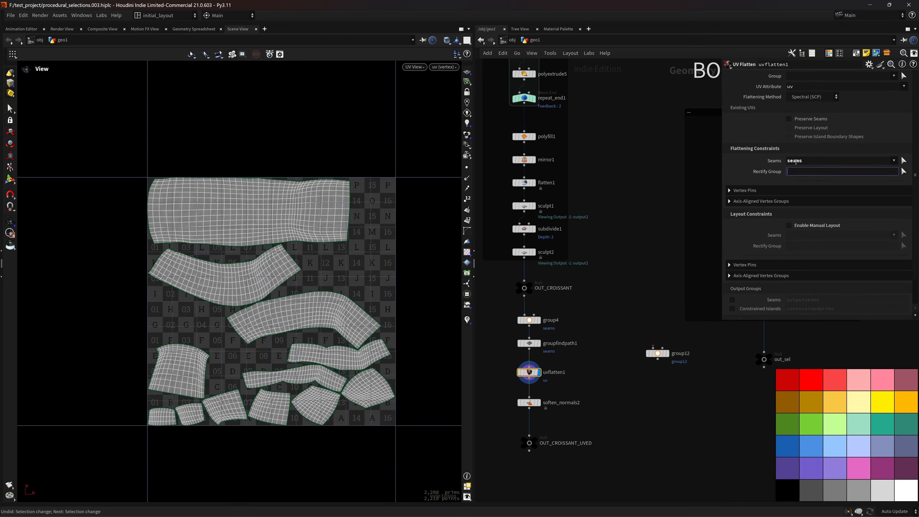
type("*")
key("Return")
Save the scene and return to the 3D view of the textured croissant.
key("ctrl+s")
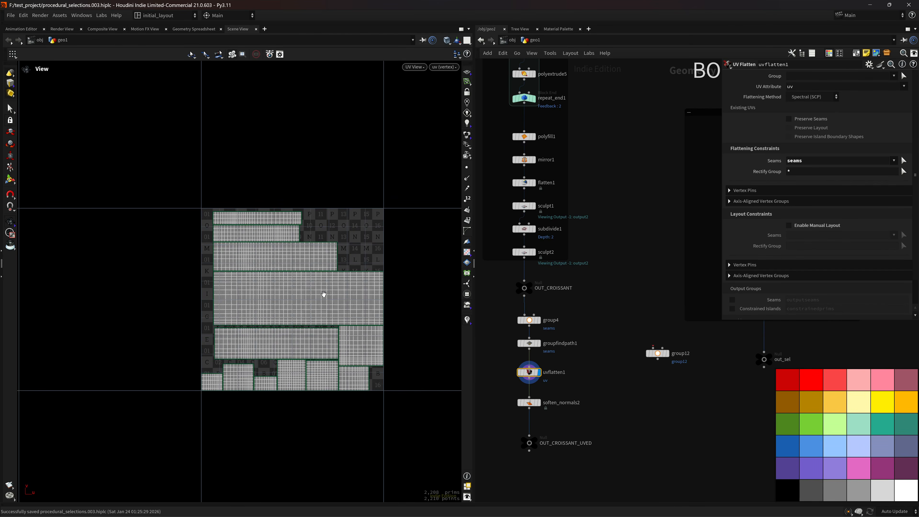
key("space+1")
left_click_drag(316, 270, 319, 325)
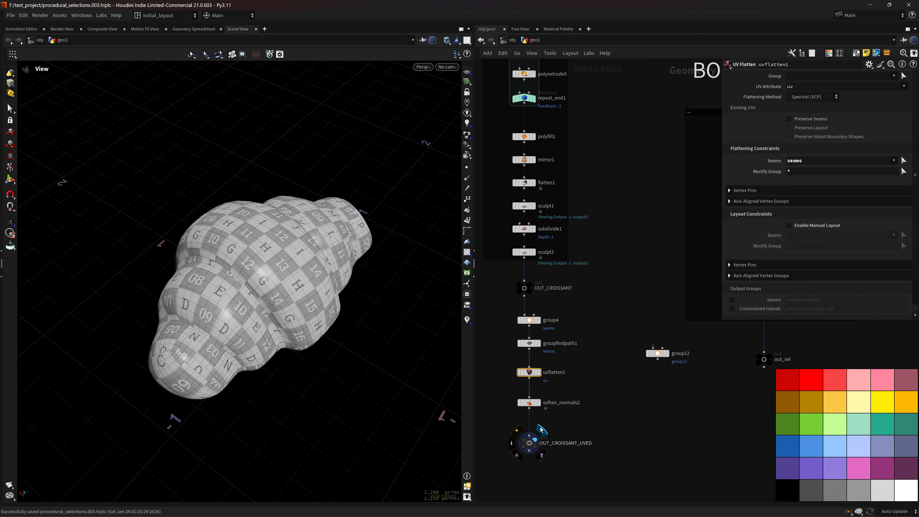
scroll(356, 318, "down", 3)
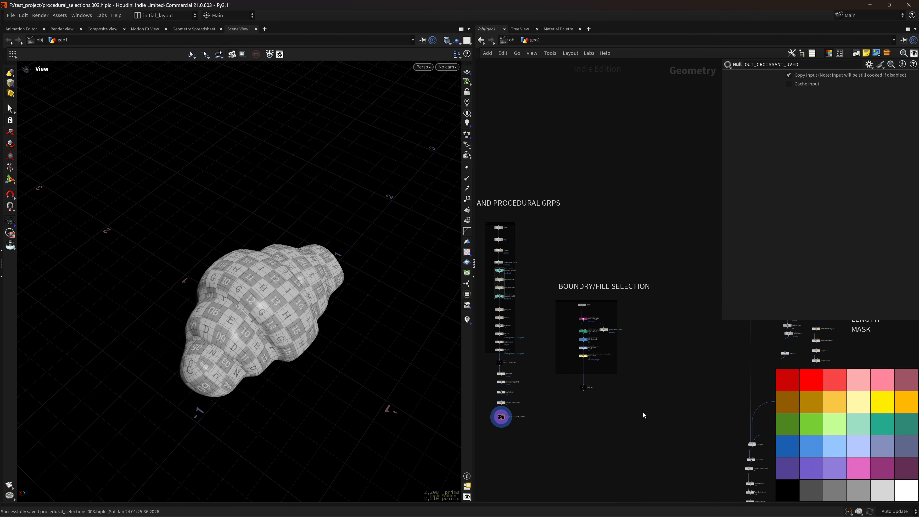
Display out_sel, bring the boundary/fill nodes into view, and show the original grid.
scroll(594, 380, "up", 4)
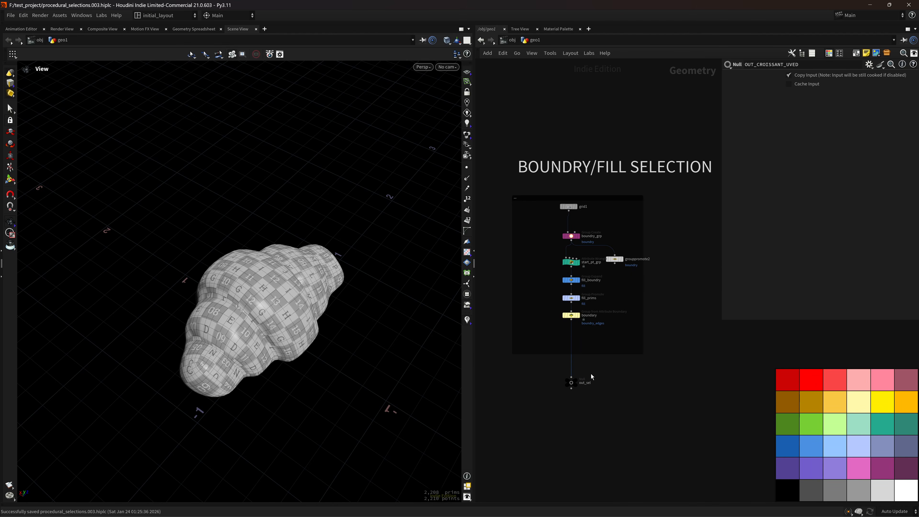
left_click(576, 381)
key("f")
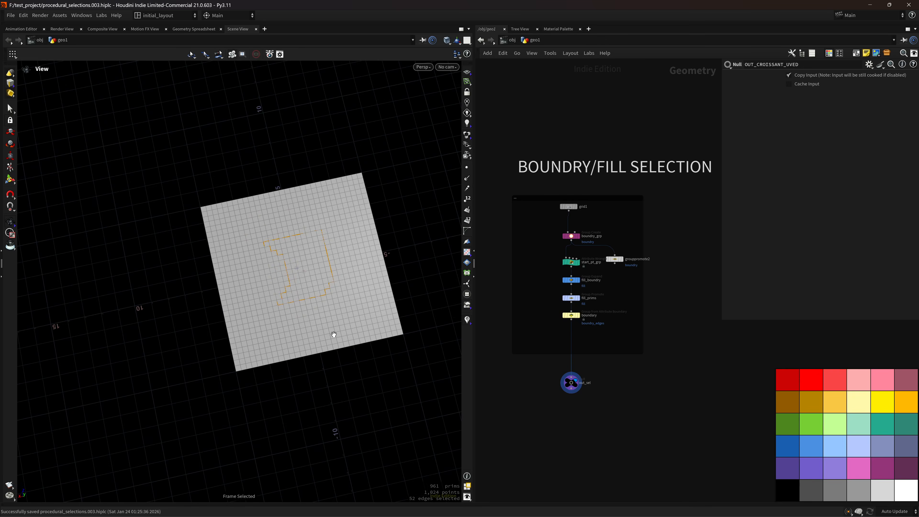
scroll(333, 334, "up", 3)
scroll(597, 220, "up", 3)
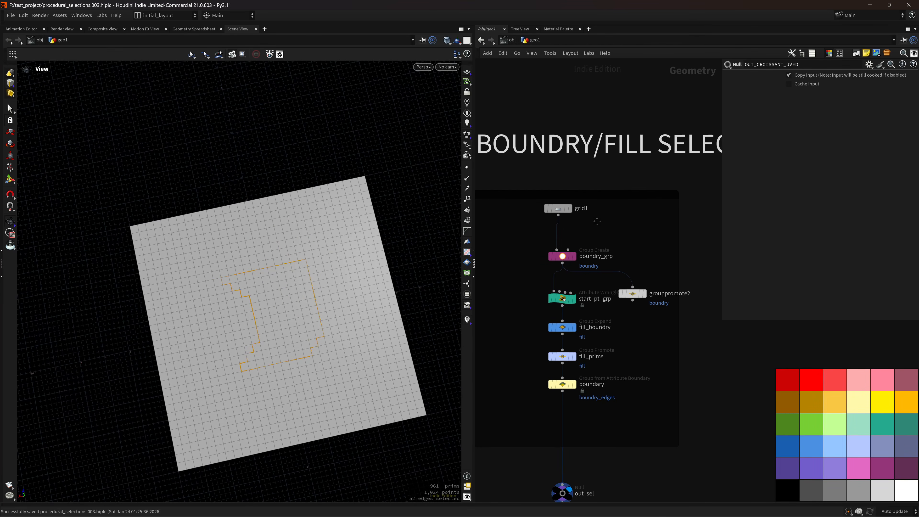
middle_click_drag(597, 221, 593, 247)
scroll(284, 293, "up", 2)
left_click_drag(323, 300, 308, 300)
scroll(307, 299, "up", 3)
middle_click_drag(424, 283, 414, 298)
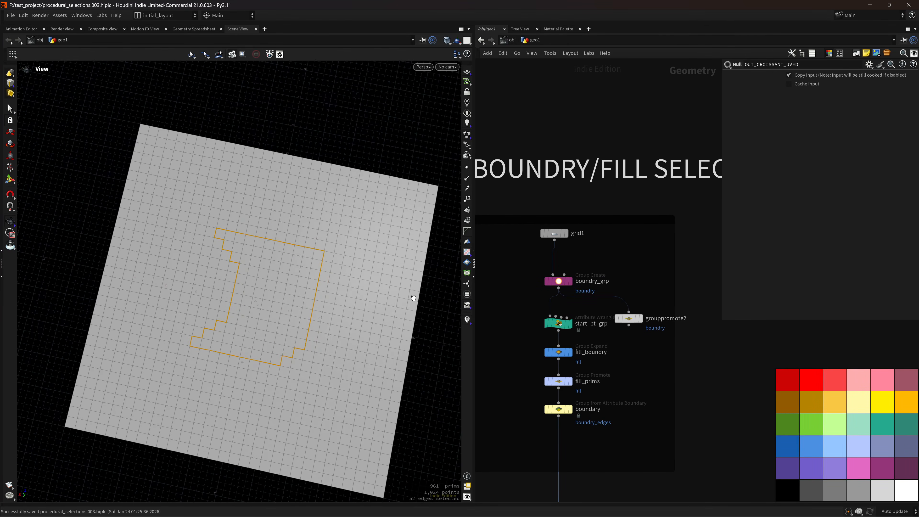
left_click(567, 233)
scroll(318, 312, "down", 3)
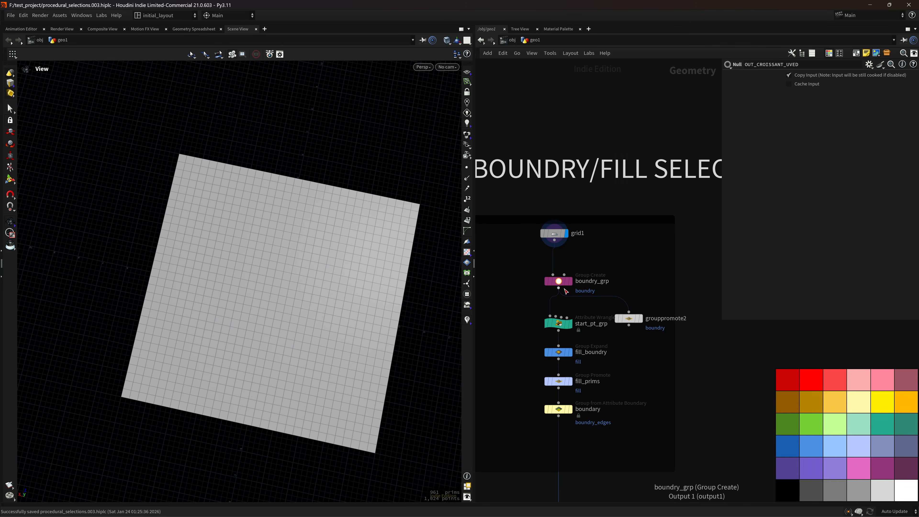
Display boundry_grp's 52-point boundary ring, open its settings, and turn the grid upright.
left_click(571, 281)
left_click(559, 281)
left_click_drag(275, 288, 427, 308)
scroll(240, 306, "up", 3)
left_click_drag(232, 306, 263, 325)
scroll(245, 283, "up", 2)
middle_click_drag(222, 263, 248, 271)
scroll(247, 271, "up", 1)
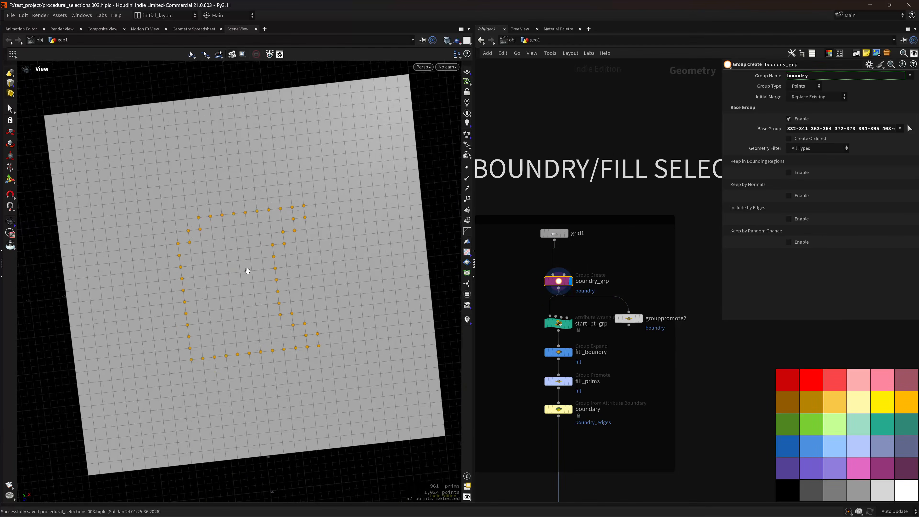
Try picking points for boundry_grp's Base Group, undoing back to the 52-point selection.
left_click(10, 108)
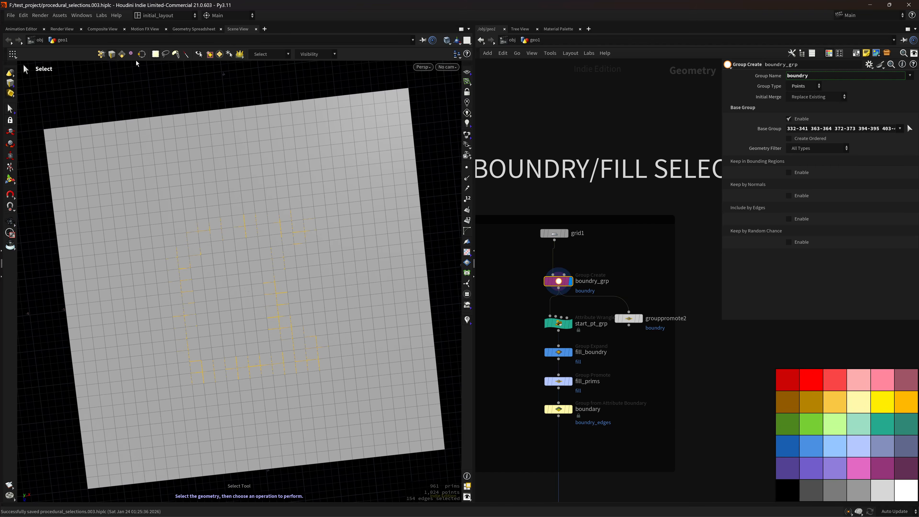
left_click(101, 54)
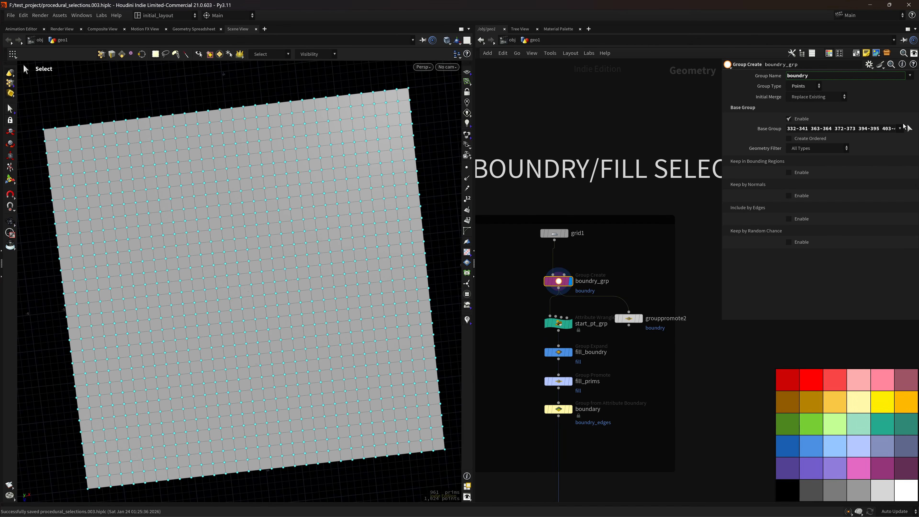
left_click(910, 128)
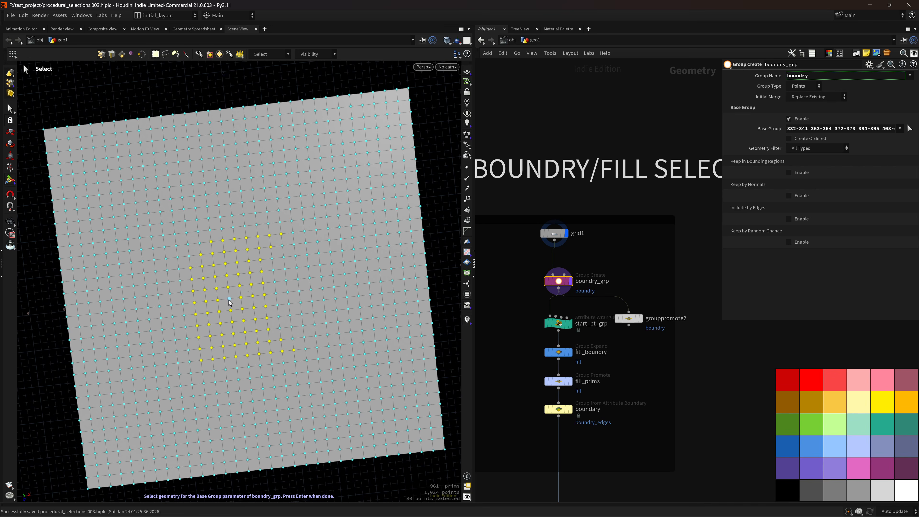
key("ctrl+z")
right_click_drag(304, 272, 241, 308, "alt")
left_click_drag(241, 308, 348, 279, "alt")
key("ctrl+z")
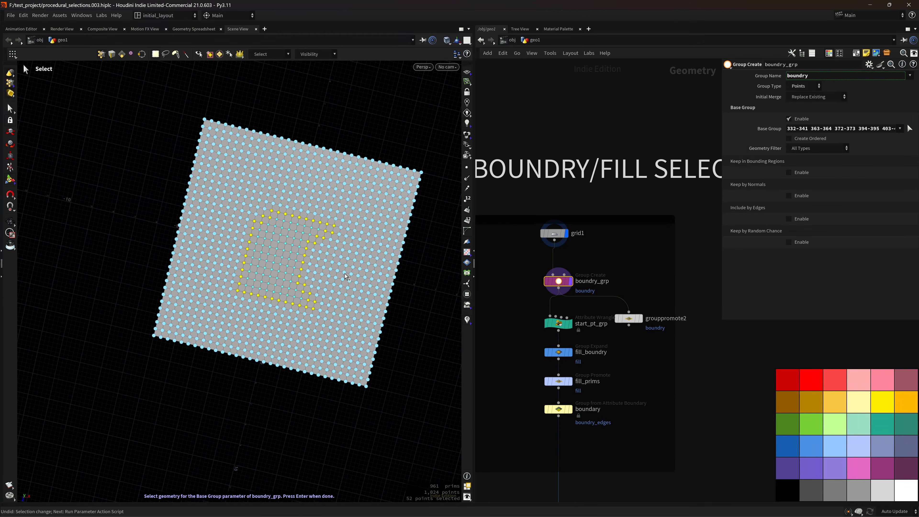
Exit Base Group picking and undo to restore the boundary point display.
right_click_drag(278, 282, 272, 263, "alt")
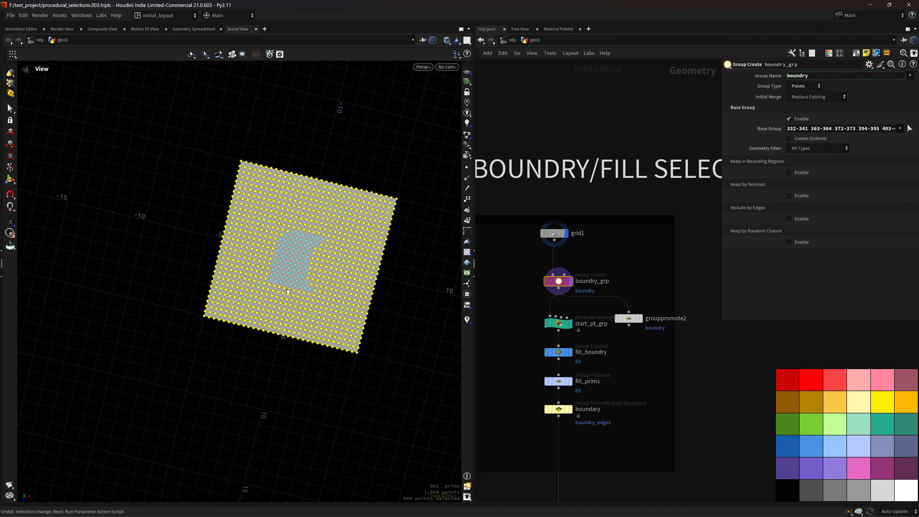
left_click_drag(272, 264, 294, 245, "alt")
right_click_drag(293, 245, 326, 259, "alt")
left_click_drag(326, 258, 339, 257, "alt")
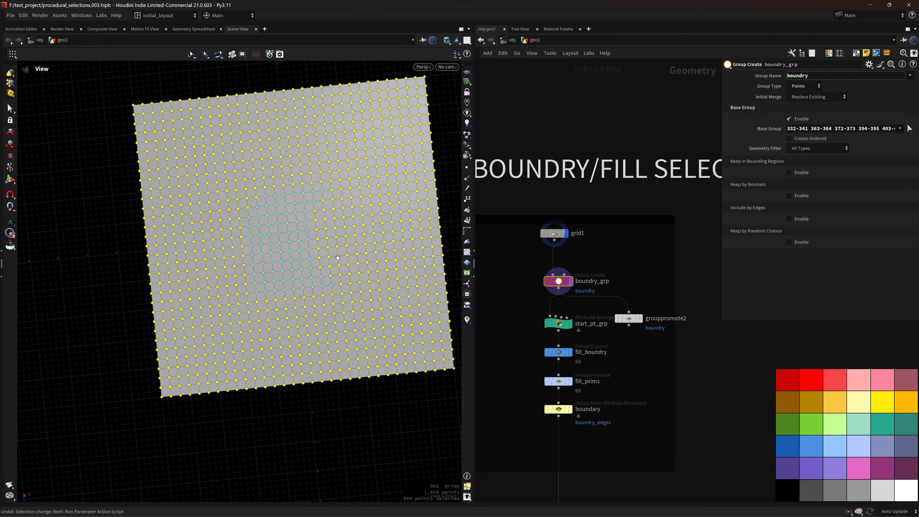
right_click_drag(339, 256, 315, 239, "alt")
key("Return")
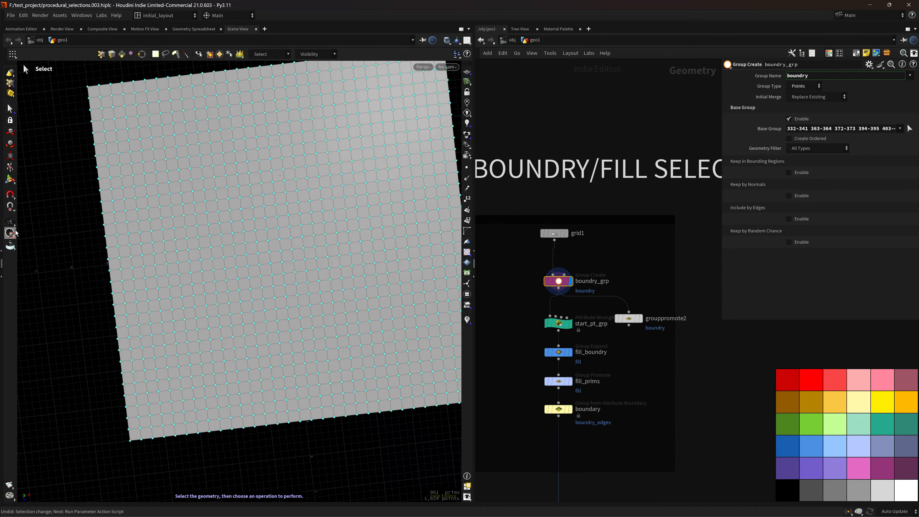
key("ctrl+z")
key("ctrl+z")
key("ctrl+z")
Reframe the grid in view mode and display the start_pt_grp result.
left_click(12, 222)
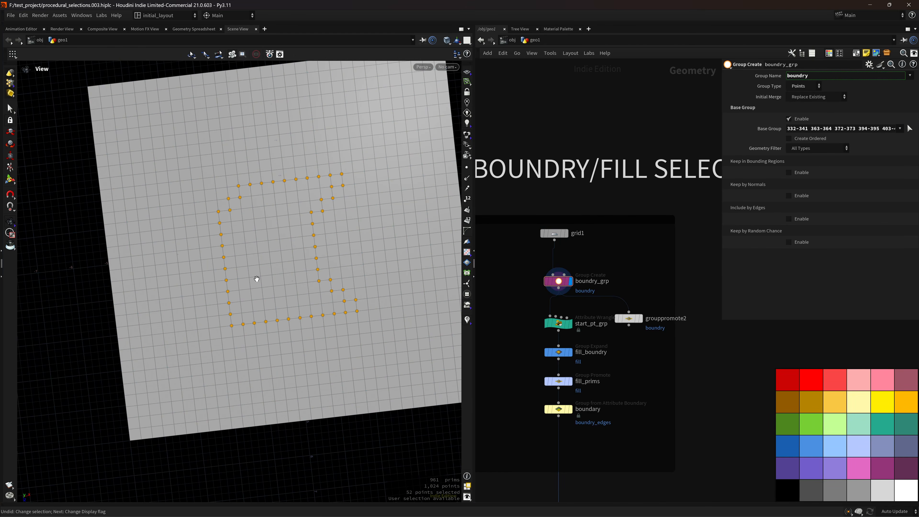
right_click_drag(333, 285, 269, 330)
middle_click_drag(325, 294, 309, 287)
scroll(600, 261, "up", 2)
middle_click_drag(600, 261, 598, 250)
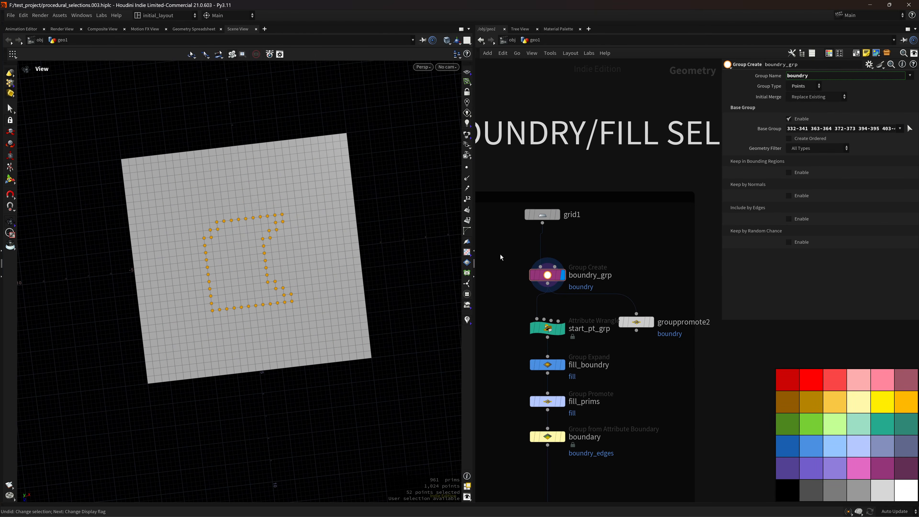
right_click_drag(280, 267, 318, 277)
middle_click_drag(319, 277, 325, 276)
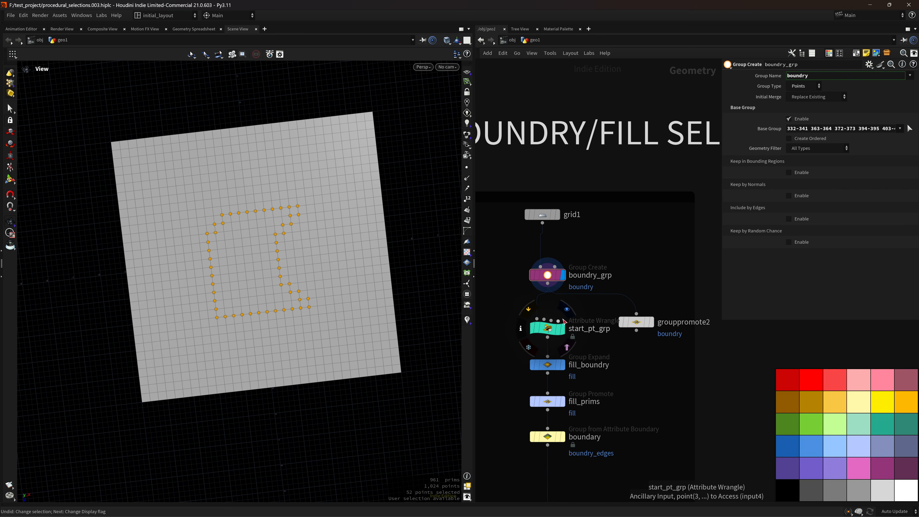
left_click_drag(288, 294, 291, 287)
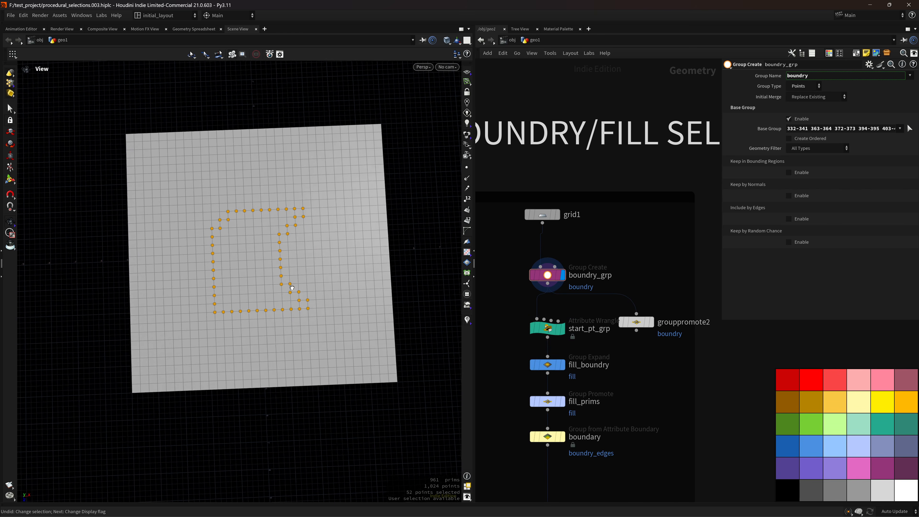
right_click_drag(291, 287, 283, 251)
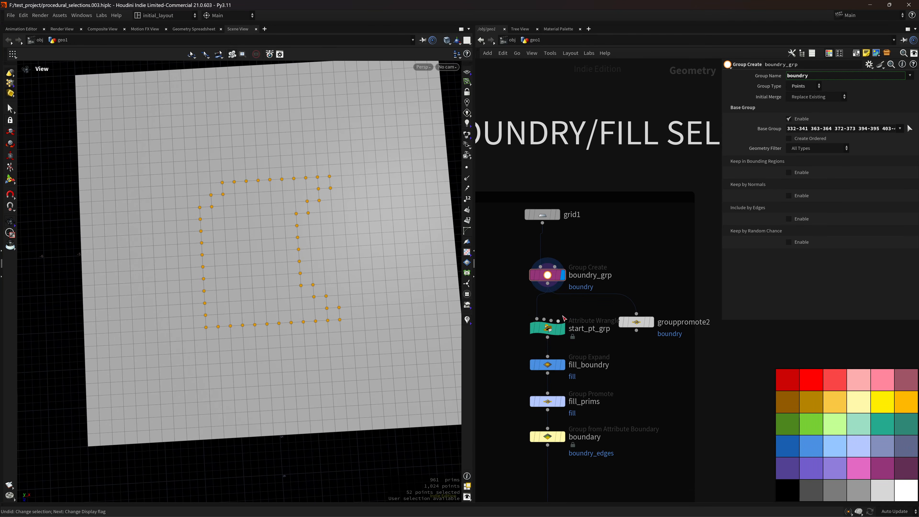
left_click(563, 329)
Read start_pt_grp's VEX code in a widened pane, comparing the boundary ring and centre start point.
left_click(551, 329)
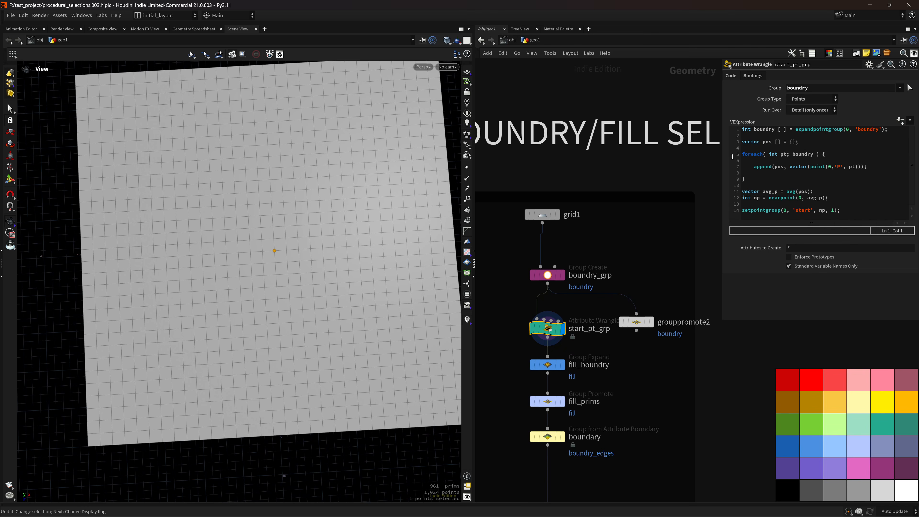
left_click_drag(722, 154, 665, 154)
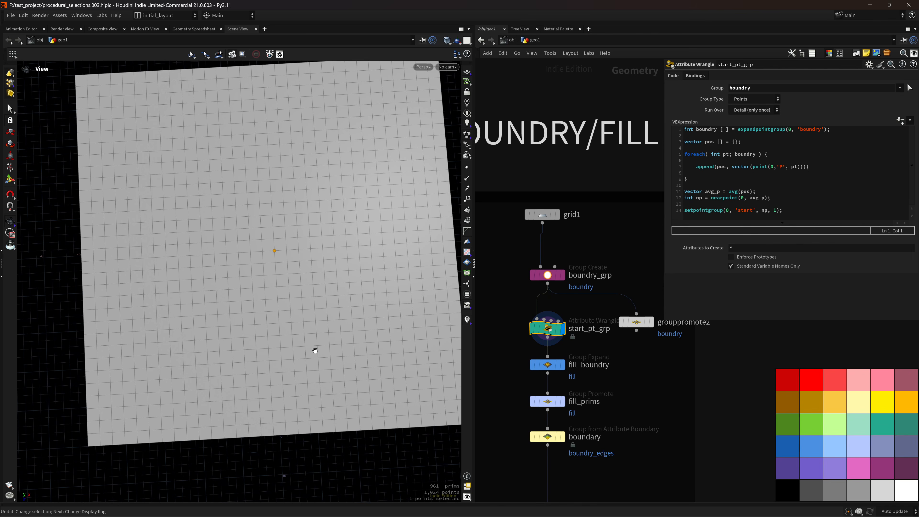
left_click(566, 276)
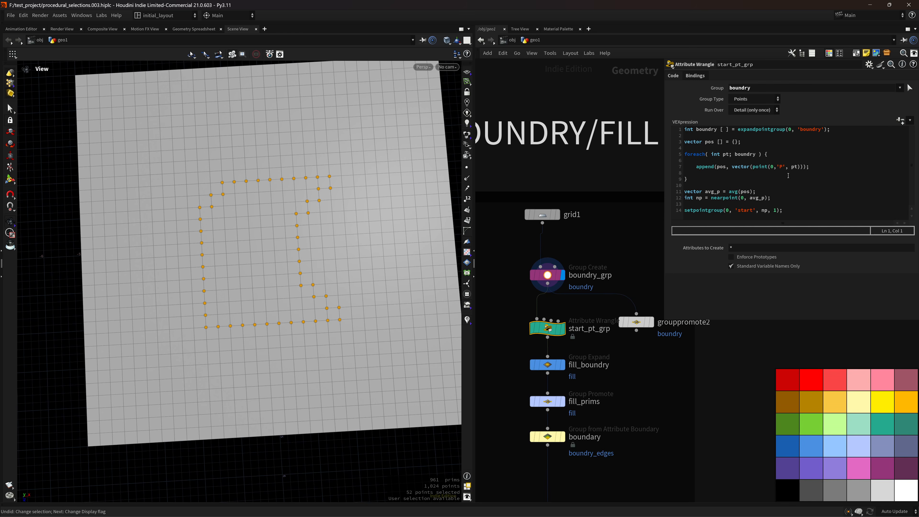
left_click(563, 328)
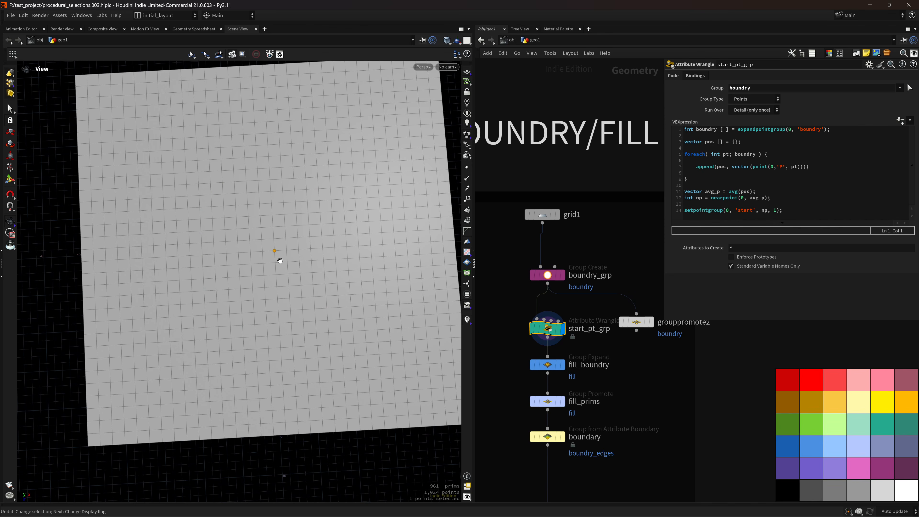
Display and select fill_boundry to show its Group Expand fill of interior points.
scroll(284, 265, "down", 2)
scroll(277, 260, "up", 4)
scroll(286, 290, "down", 3)
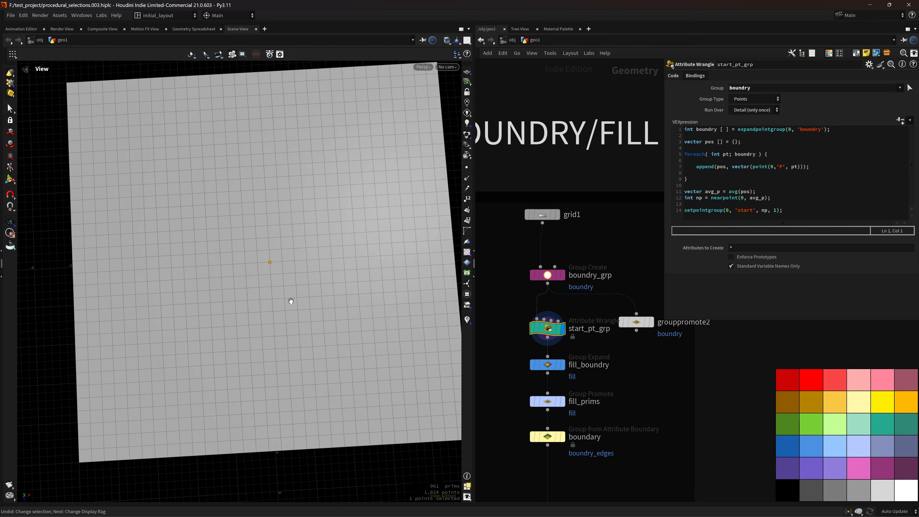
left_click(552, 366)
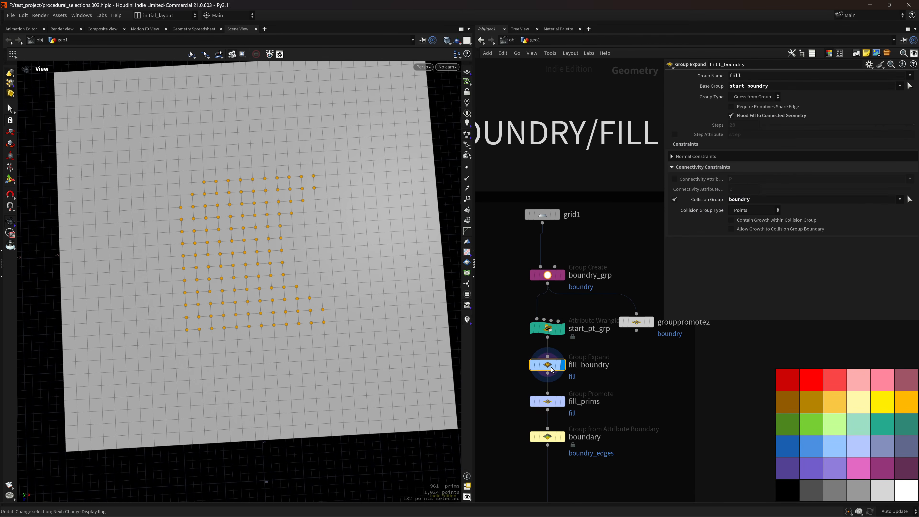
scroll(607, 366, "down", 2)
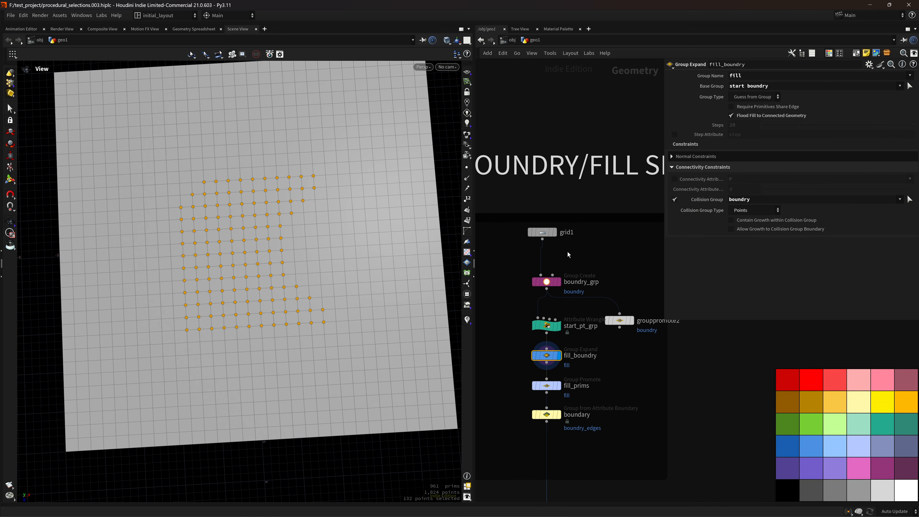
left_click(559, 326)
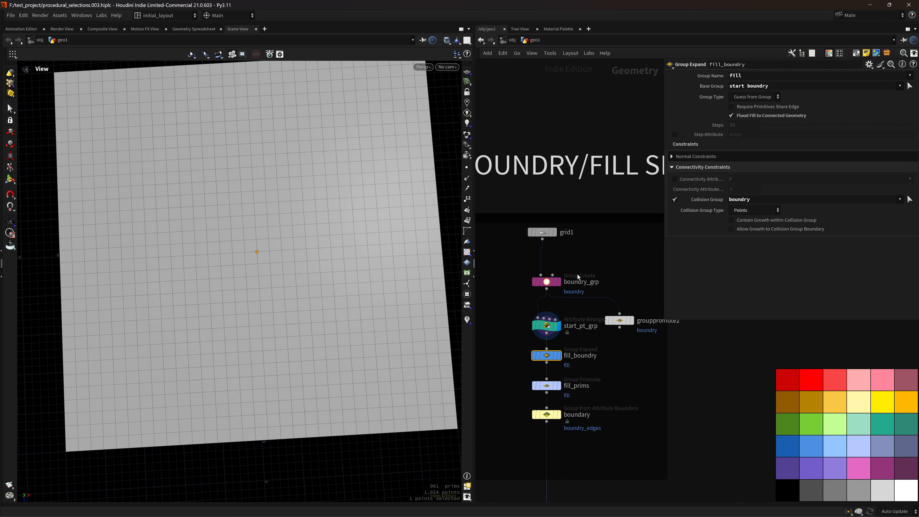
left_click(559, 282)
left_click(559, 356)
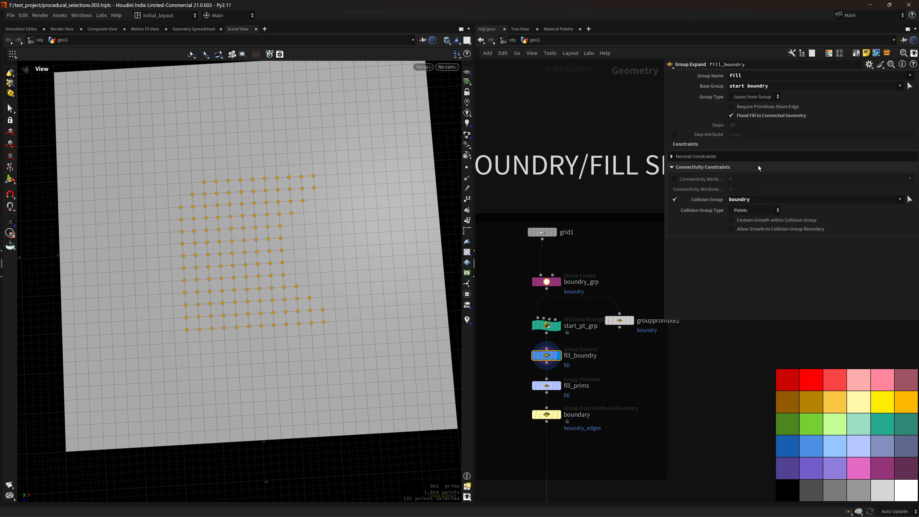
left_click(675, 200)
left_click(772, 117)
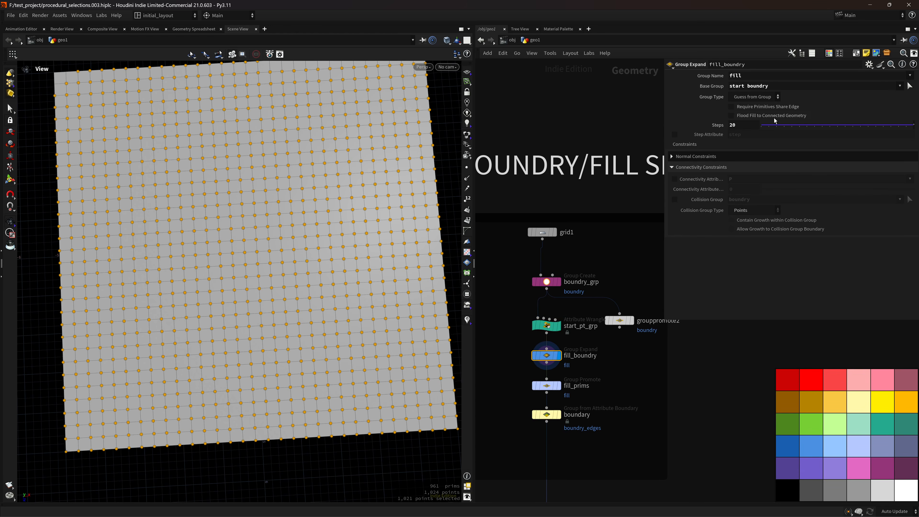
left_click(772, 118)
left_click(773, 118)
left_click_drag(812, 125, 840, 125)
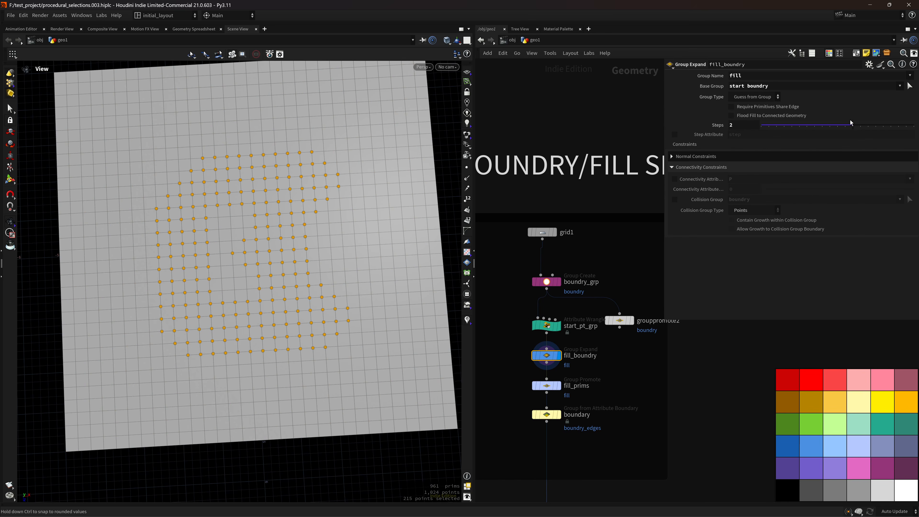
left_click(764, 116)
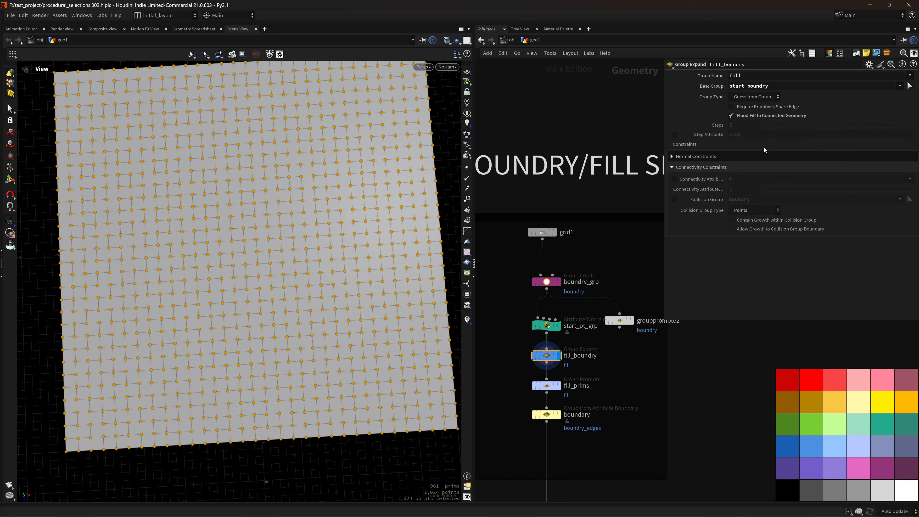
left_click(676, 200)
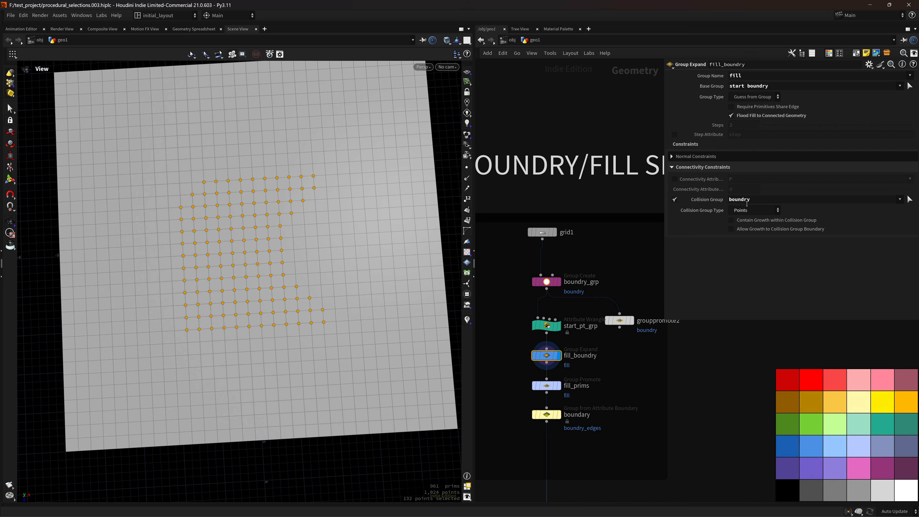
left_click_drag(324, 300, 253, 240)
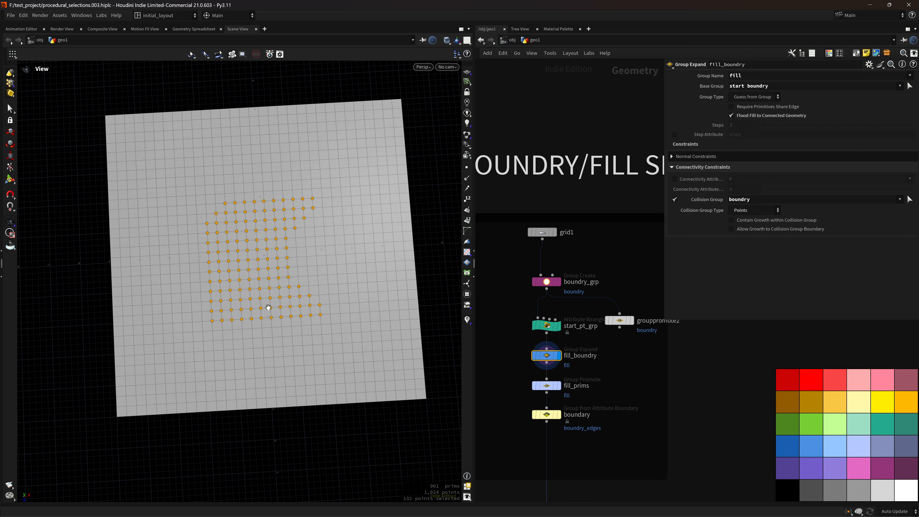
left_click_drag(267, 308, 214, 317)
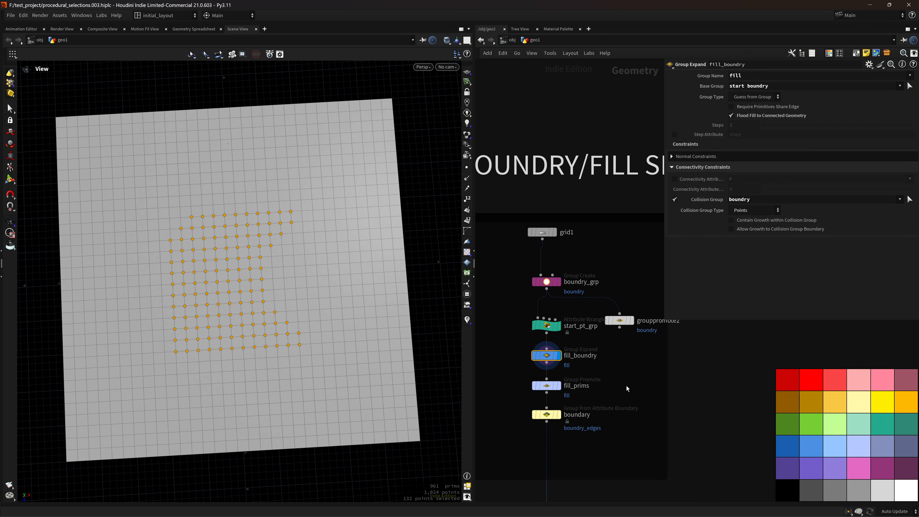
Make fill_prims promote only primitives lying entirely inside the fill.
middle_click_drag(627, 389, 622, 329)
left_click(554, 327)
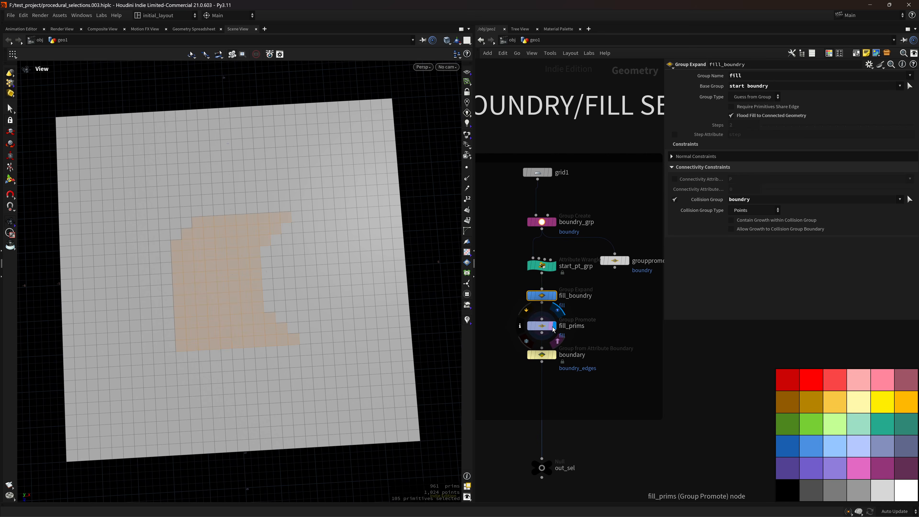
left_click(552, 328)
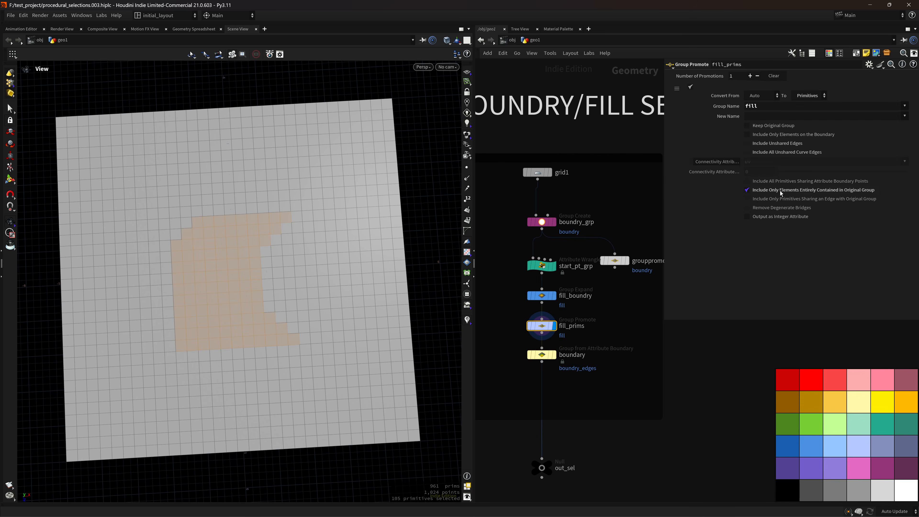
left_click(790, 190)
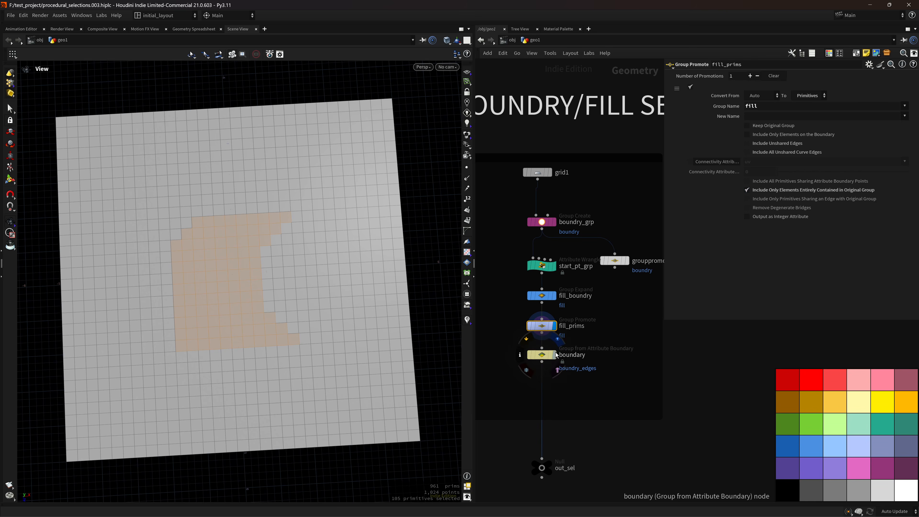
Display the boundary node's edge outline on a wireframe grid, zoomed in.
left_click(531, 355)
left_click(547, 355)
key("w")
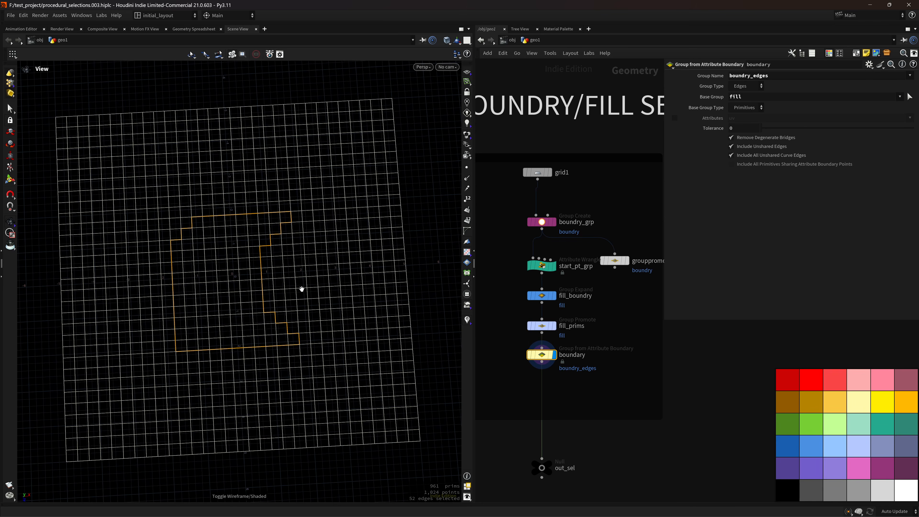
scroll(324, 291, "down", 4)
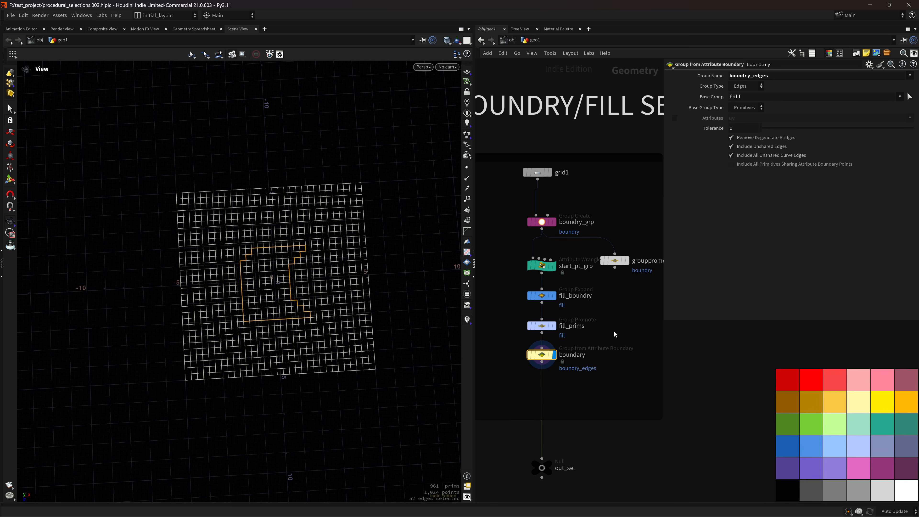
middle_click_drag(611, 314, 604, 360)
right_click_drag(266, 267, 365, 234)
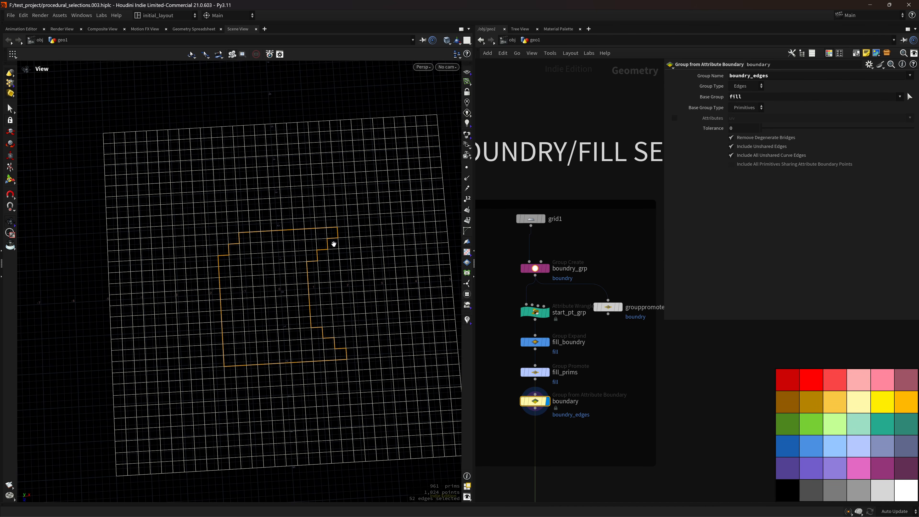
Compare the boundry_grp point group (shaded) with the promoted boundary edges (wireframe).
left_click(547, 268)
key("w")
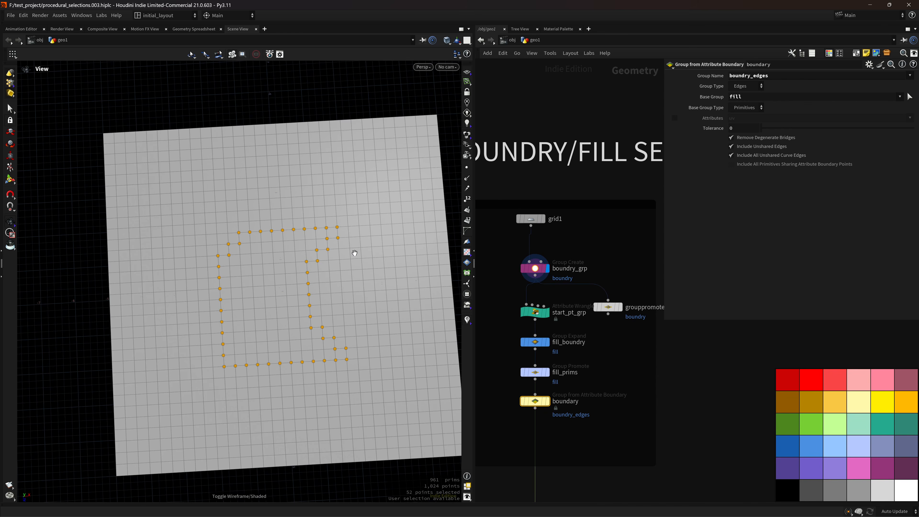
left_click(622, 307)
scroll(378, 349, "up", 3)
key("w")
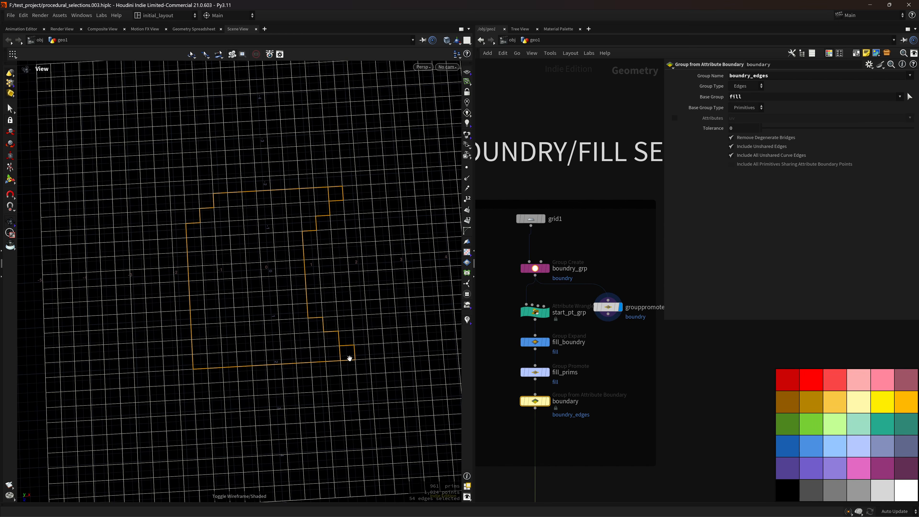
Show the boundary node's 52 edges again on a shaded grid from a closer top-down angle.
left_click(548, 401)
scroll(369, 312, "down", 3)
scroll(367, 309, "up", 3)
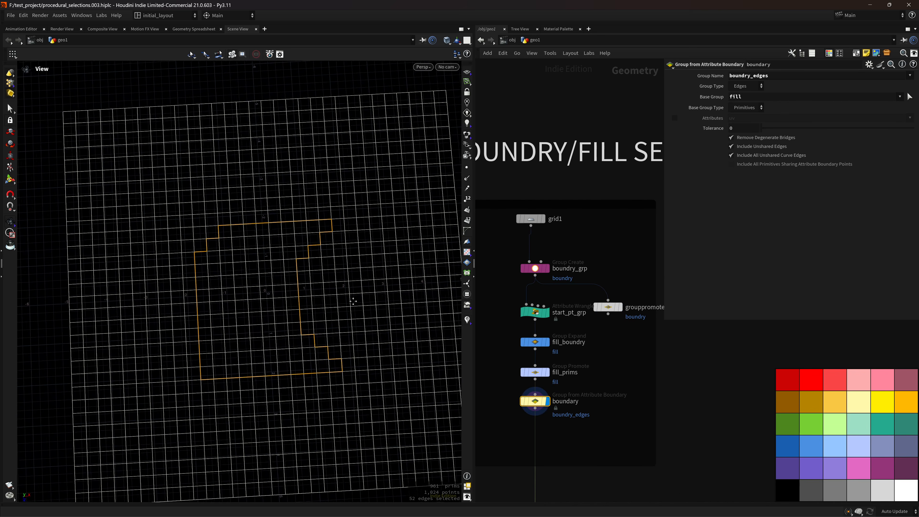
key("w")
key("w")
scroll(353, 314, "down", 4)
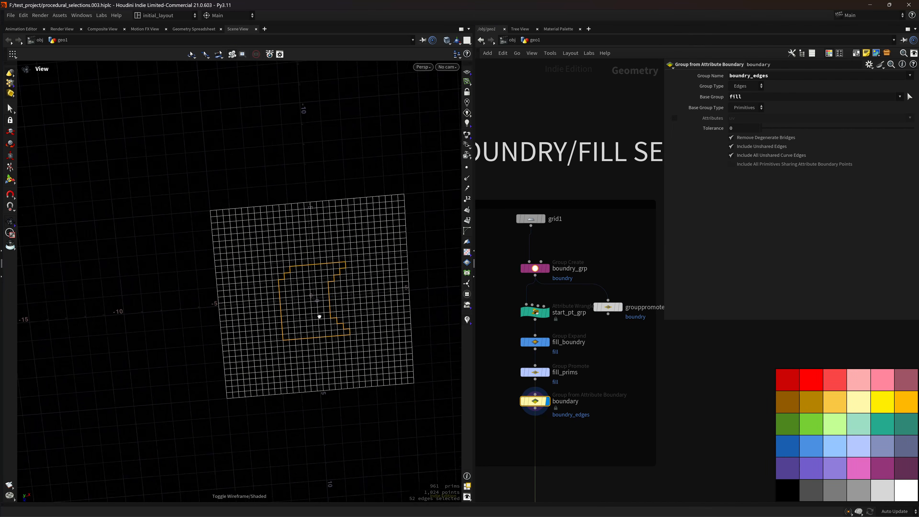
mouse_move(318, 317)
left_mouse_down()
mouse_move(304, 328)
mouse_move(380, 275)
left_mouse_up()
scroll(379, 275, "up", 3)
middle_click_drag(380, 275, 323, 296)
left_click_drag(323, 296, 311, 199)
scroll(319, 288, "up", 4)
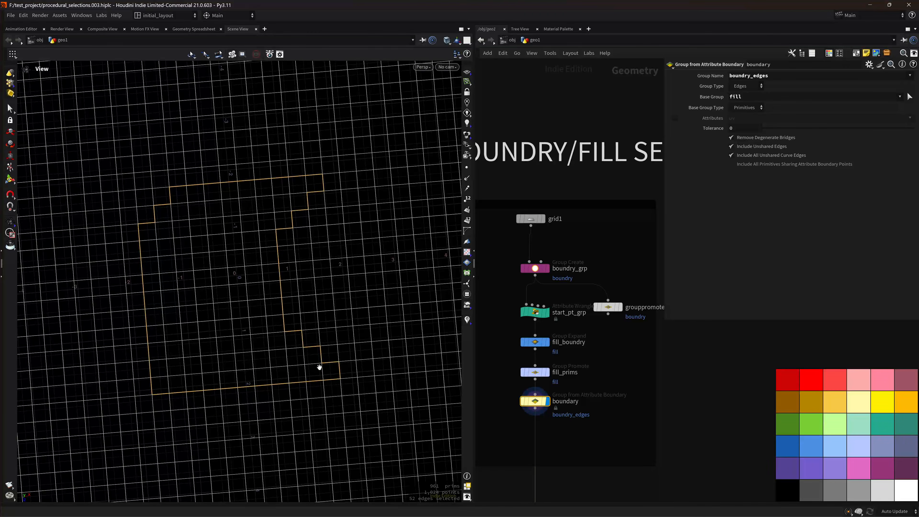
On grouppromote2, toggle Include Only Elements on the Boundary with the grid shaded.
left_click(624, 293)
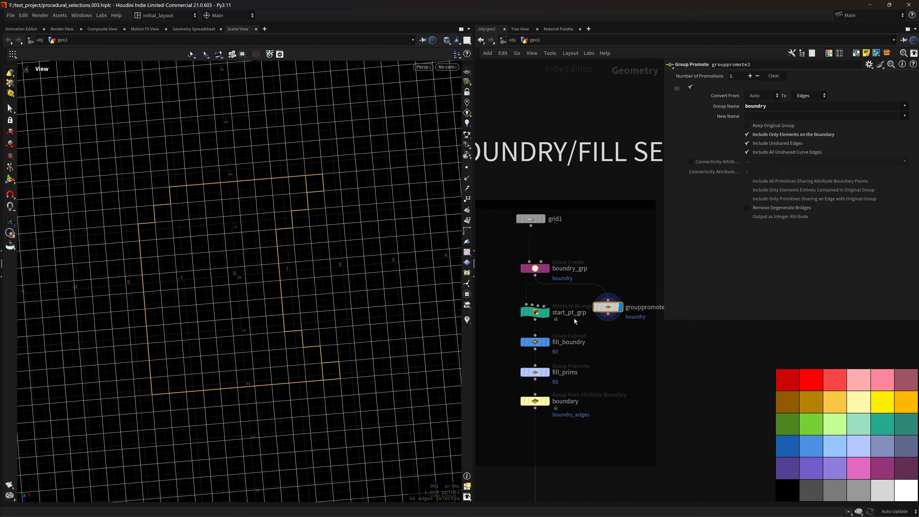
scroll(314, 302, "down", 4)
key("w")
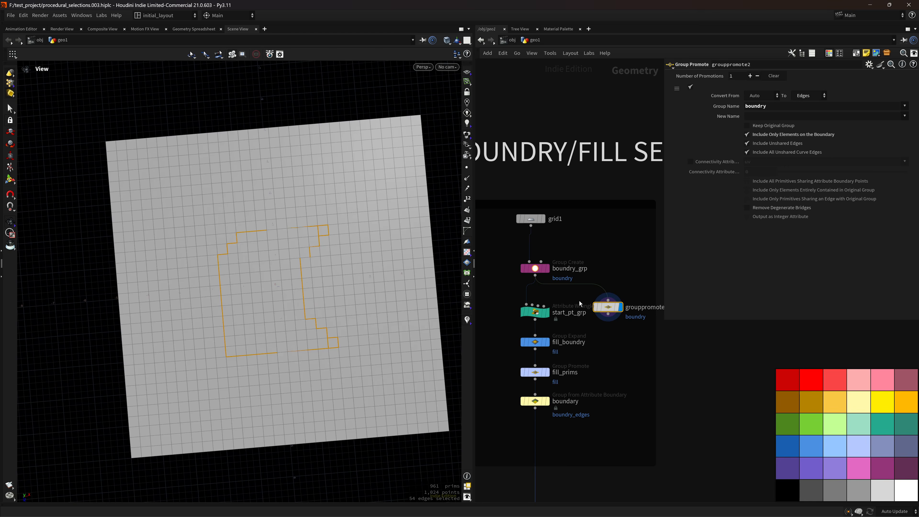
left_click(778, 134)
Display the boundary node's 52 edges on a wireframe grid.
left_click(546, 401)
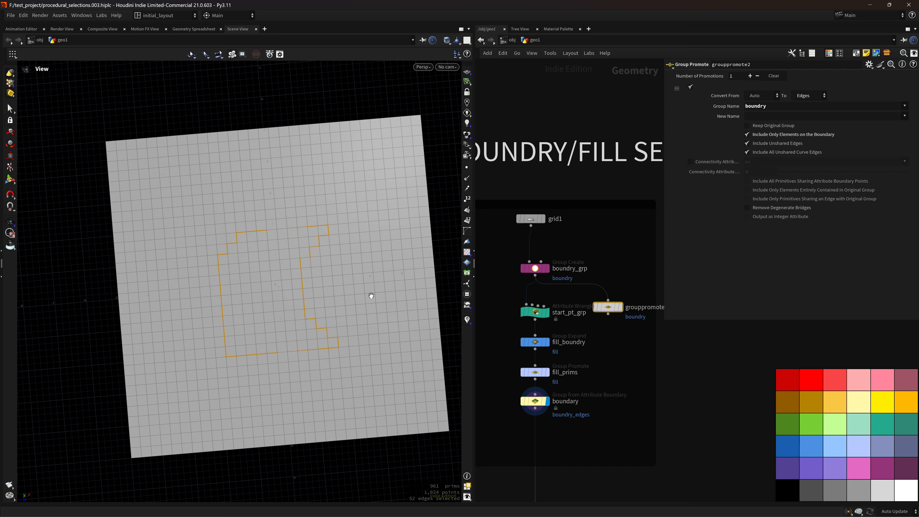
scroll(371, 296, "down", 3)
key("w")
scroll(341, 282, "up", 3)
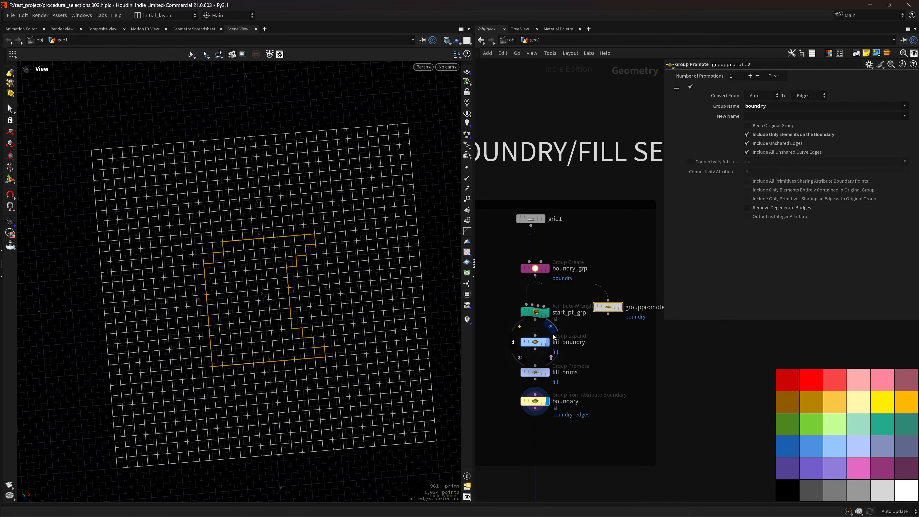
Step through the fill_boundry points and fill_prims primitives, then the boundary edges again.
left_click(548, 341)
middle_click_drag(554, 362, 579, 332)
left_click(555, 352)
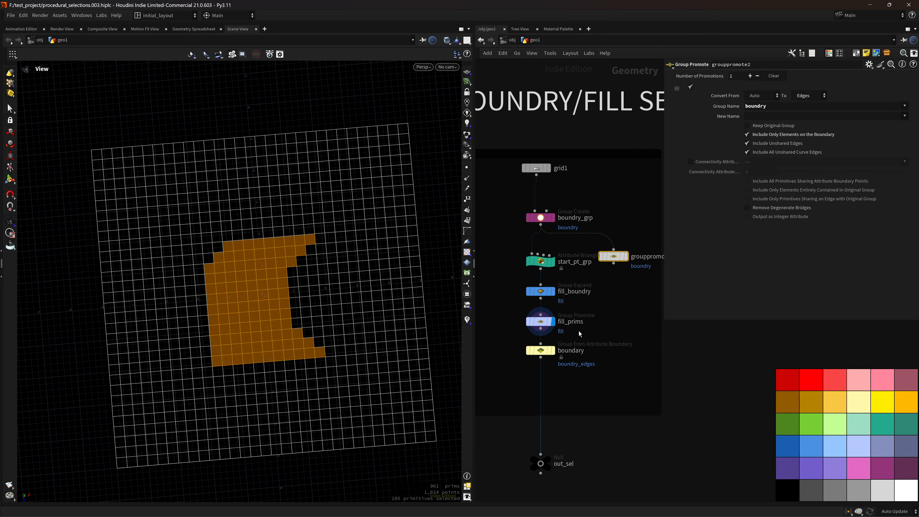
left_click(553, 350)
scroll(350, 358, "down", 2)
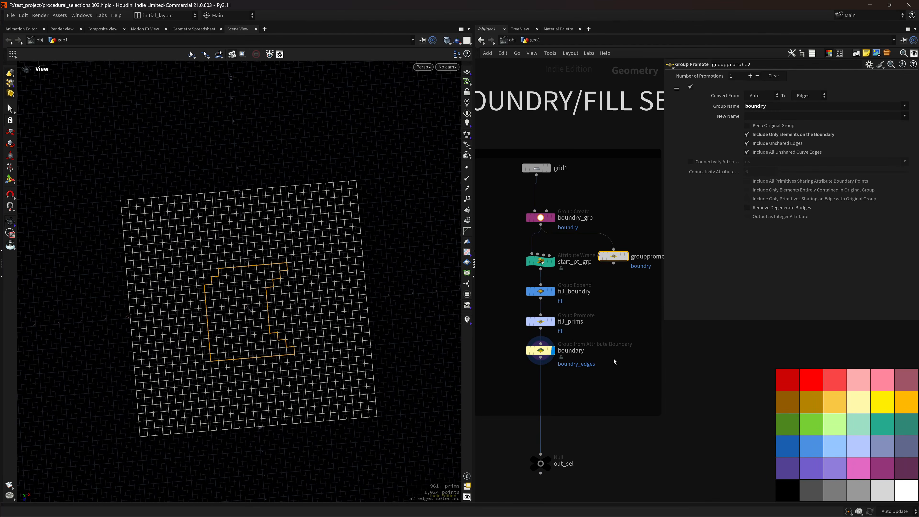
scroll(613, 358, "down", 5)
scroll(612, 373, "up", 4)
Display the out_sel output showing the 52-edge boundary outline.
left_click(545, 381)
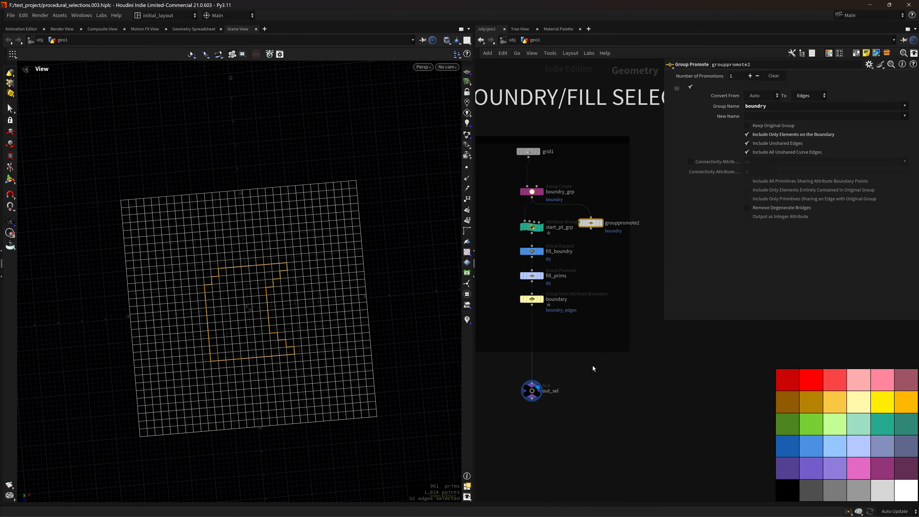
scroll(586, 366, "down", 2)
scroll(236, 259, "up", 3)
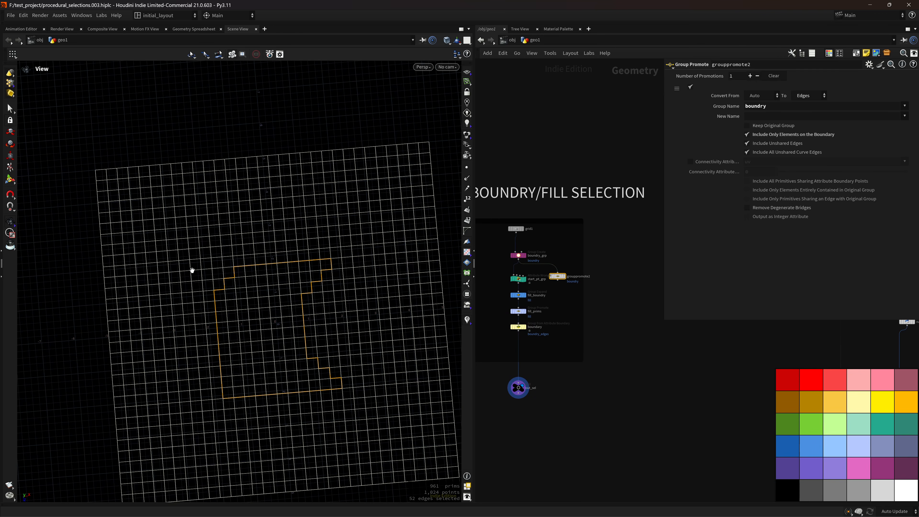
scroll(323, 316, "down", 3)
scroll(627, 370, "down", 5)
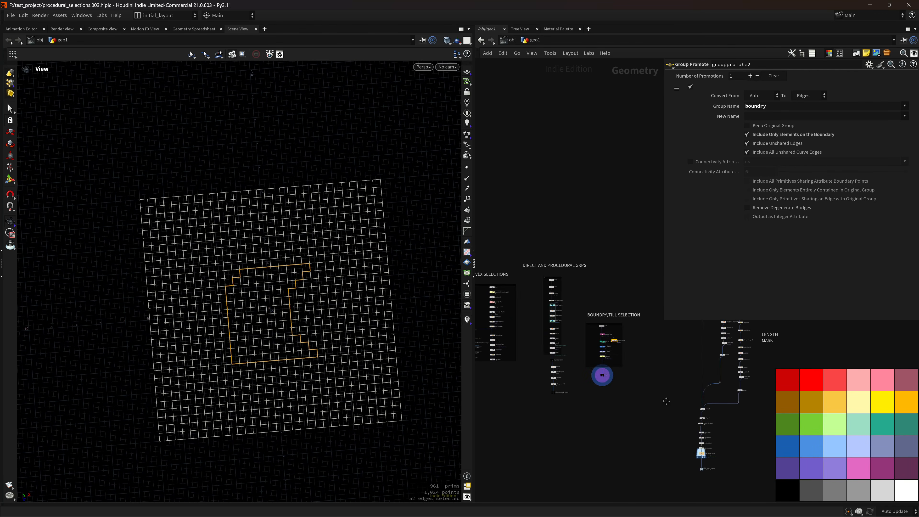
scroll(630, 366, "up", 5)
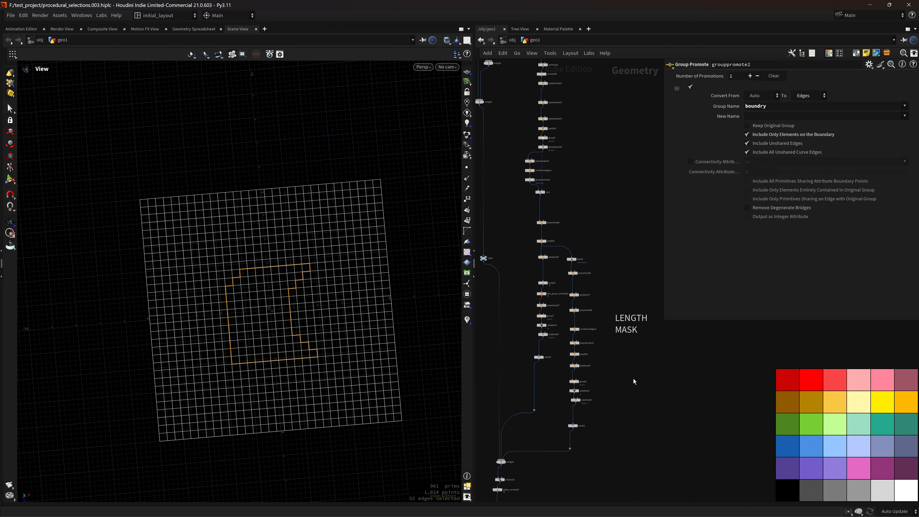
scroll(633, 379, "down", 5)
Find spray_bottle_cache in the network, display it and frame the bottle.
middle_click_drag(636, 200, 604, 258)
scroll(582, 264, "up", 4)
mouse_move(567, 424)
middle_mouse_down()
mouse_move(590, 285)
mouse_move(599, 127)
middle_mouse_up()
middle_click_drag(592, 460, 603, 302)
scroll(565, 330, "up", 4)
left_click(544, 288)
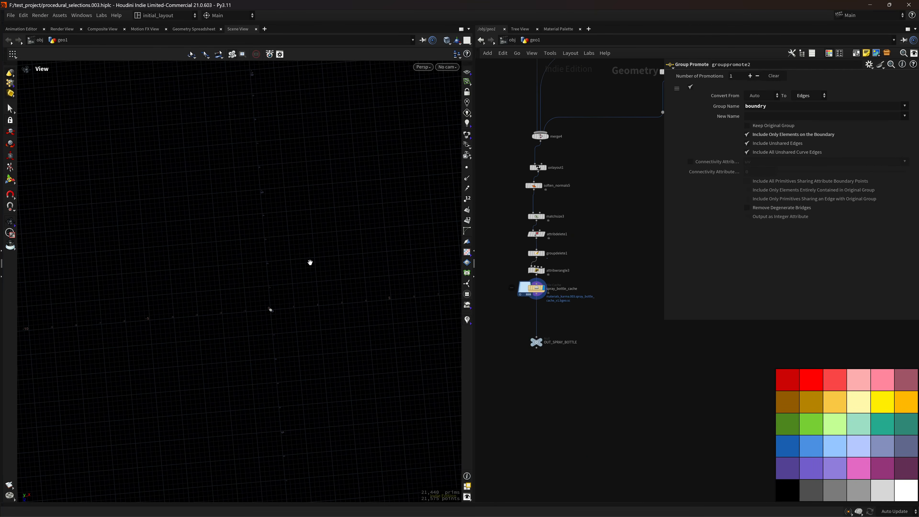
key("space+g")
Orbit closer around the shaded, checker-textured bottle, then zoom the network into the CURVES area.
left_click_drag(324, 344, 293, 281)
key("shift+w")
right_click_drag(369, 317, 368, 363)
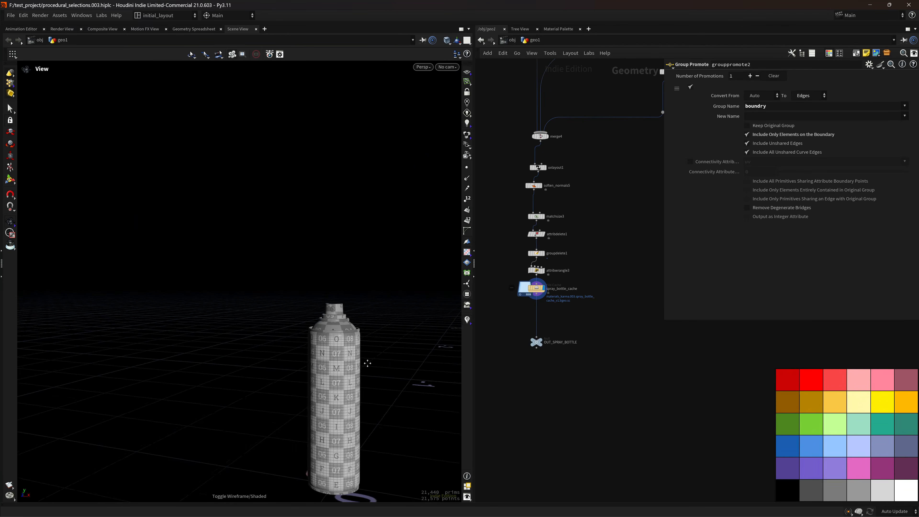
middle_click_drag(368, 363, 340, 336)
right_click_drag(340, 336, 400, 360)
left_click_drag(400, 359, 283, 310)
right_click_drag(283, 310, 375, 254)
middle_click_drag(374, 253, 335, 295)
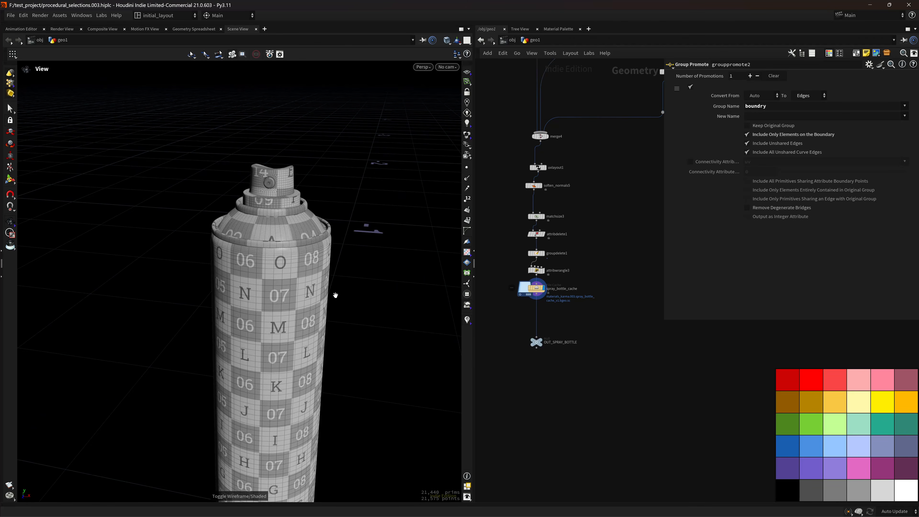
scroll(335, 295, "down", 4)
scroll(582, 282, "down", 6)
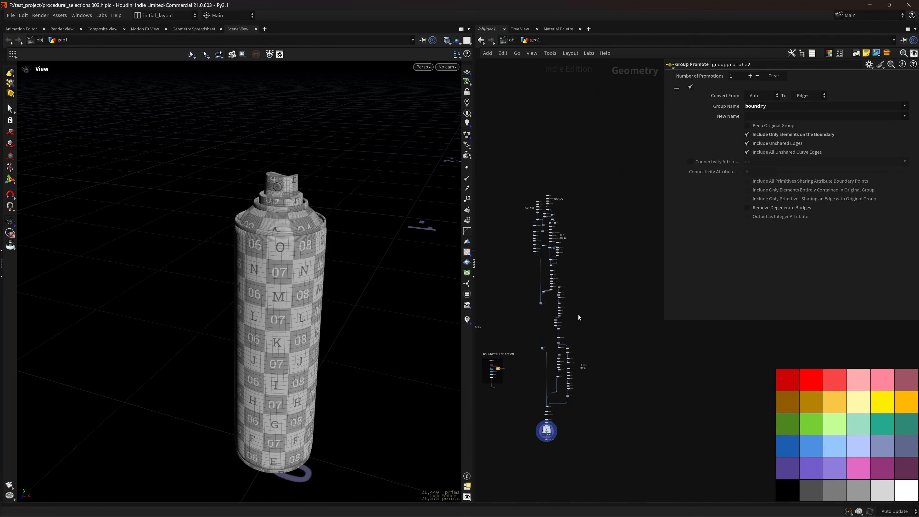
scroll(585, 262, "up", 3)
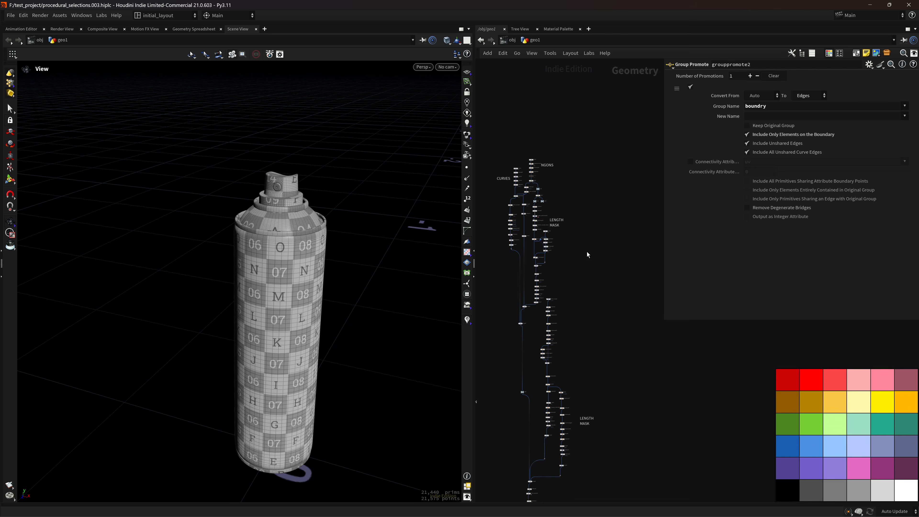
scroll(544, 187, "up", 4)
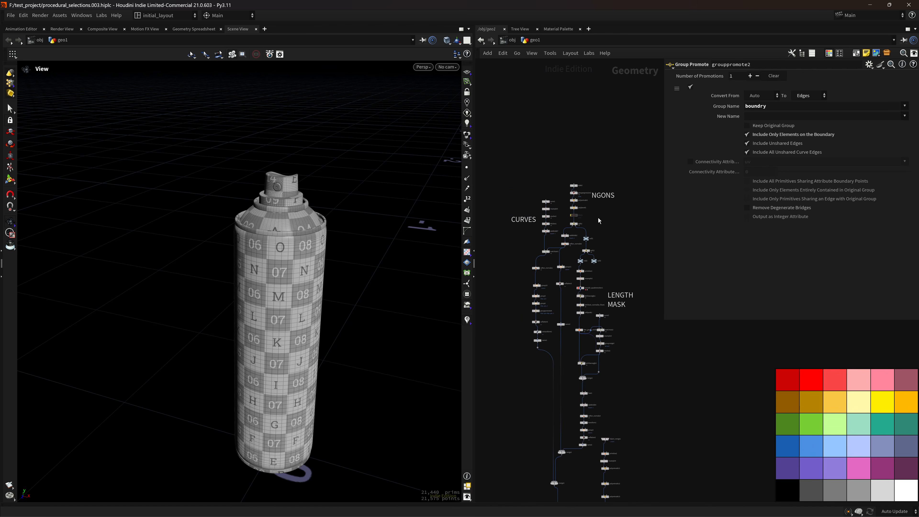
scroll(599, 218, "up", 6)
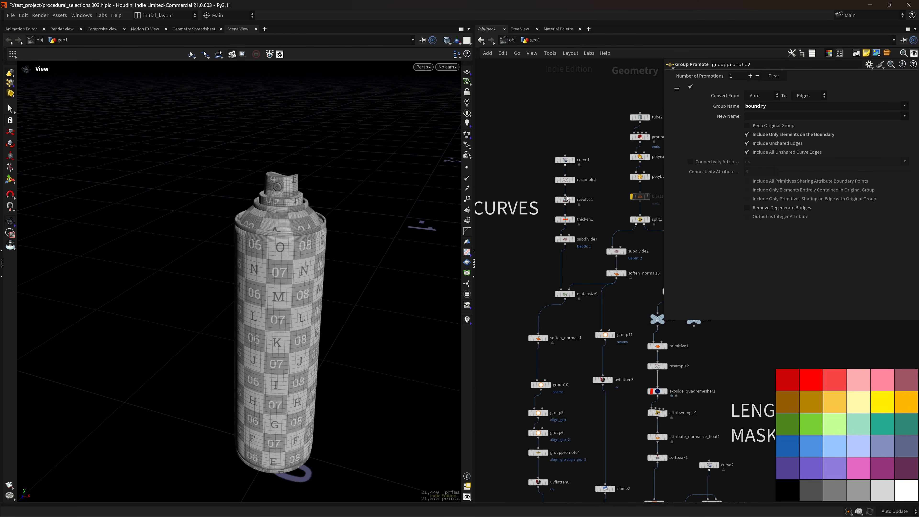
Frame the curve1 profile, then display and orbit the subdivide7 checker-textured vessel.
left_click(574, 159)
key("f")
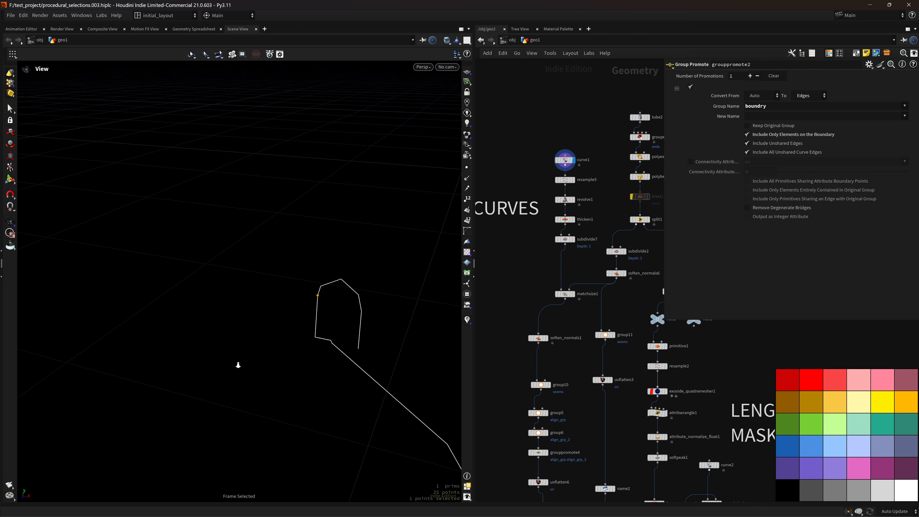
left_click(573, 239)
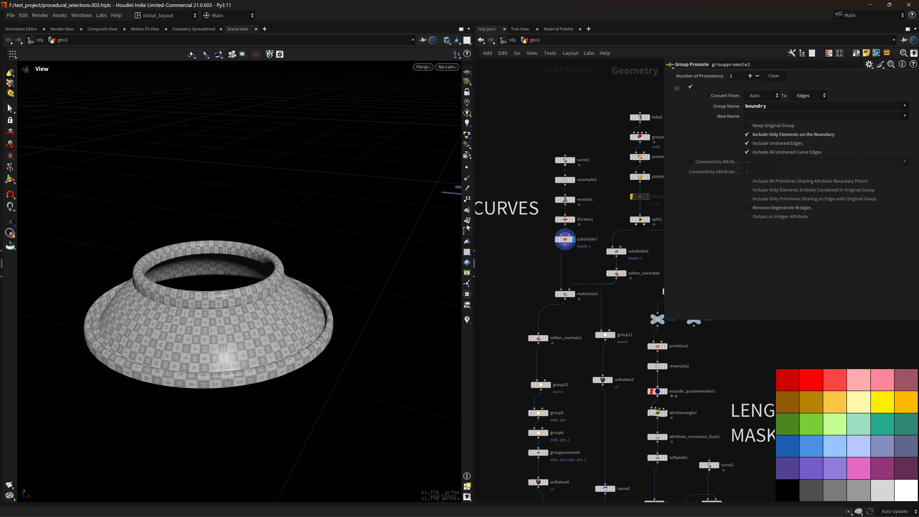
left_click_drag(321, 290, 473, 225)
left_click_drag(274, 281, 372, 294)
scroll(364, 311, "down", 2)
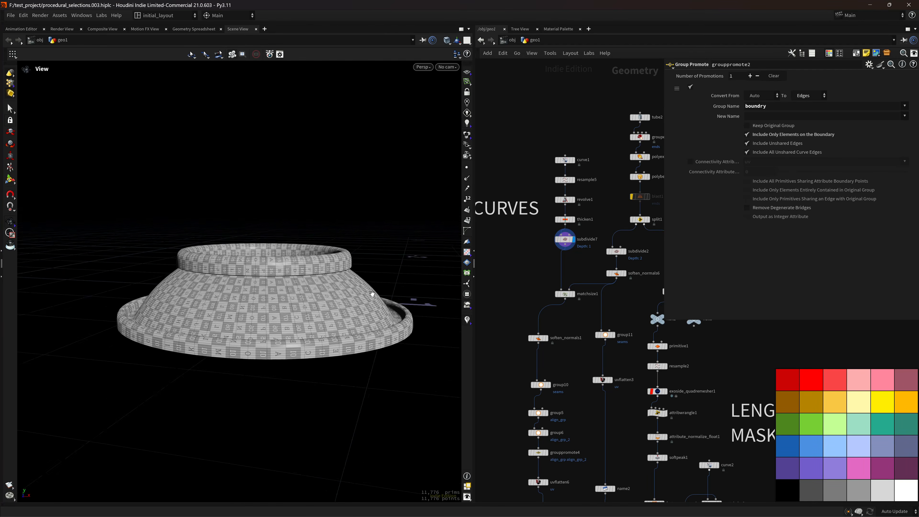
scroll(332, 324, "up", 3)
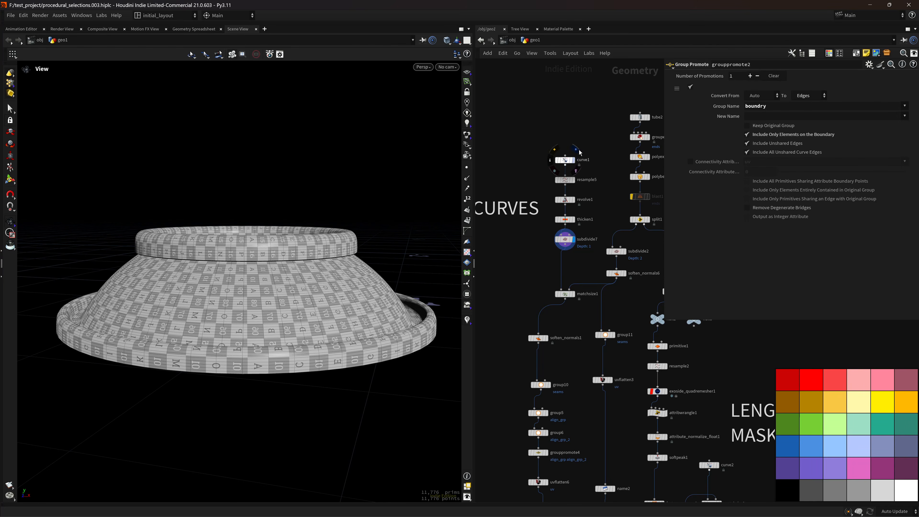
Compare the curve1, revolve1 and subdivide7 outputs, then display the plain tube2 cylinder.
left_click(577, 149)
left_click(573, 200)
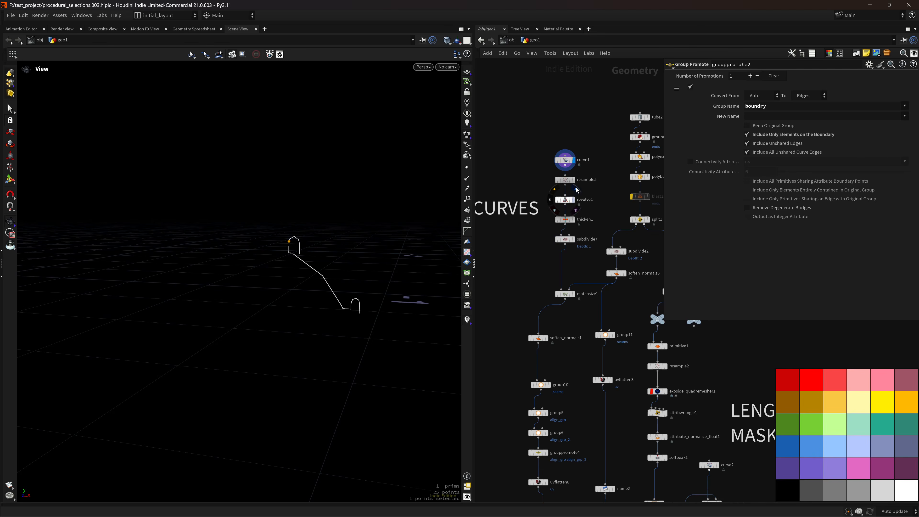
left_click(573, 239)
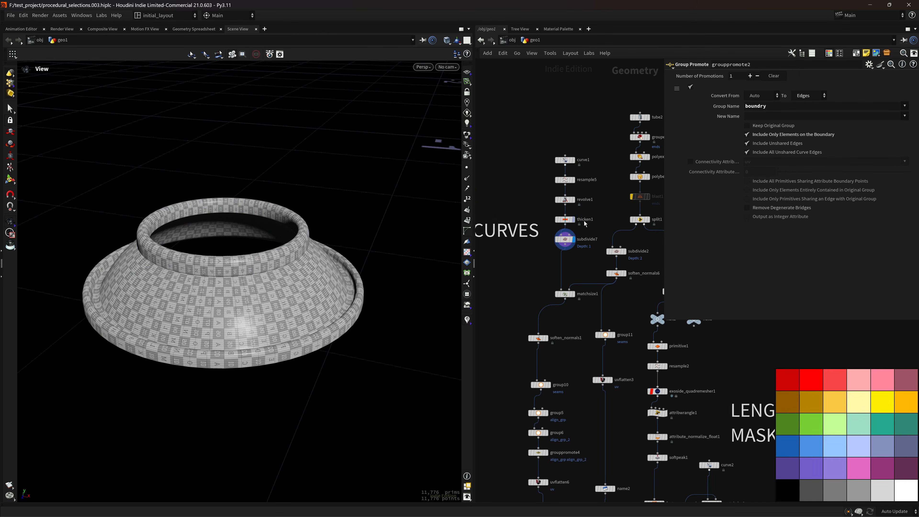
scroll(594, 219, "down", 5)
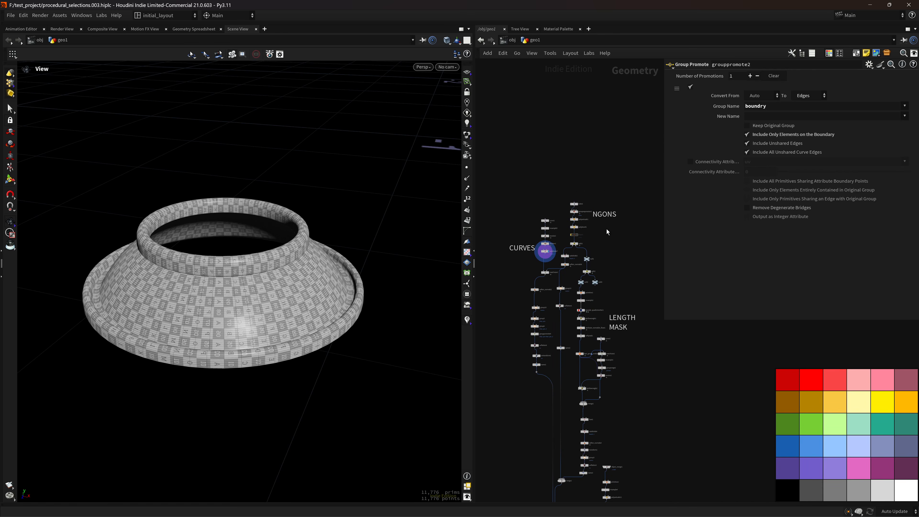
scroll(607, 229, "up", 4)
left_click(556, 166)
Preview the polybevel1 tube, then return to tube2 and load its settings.
key("f")
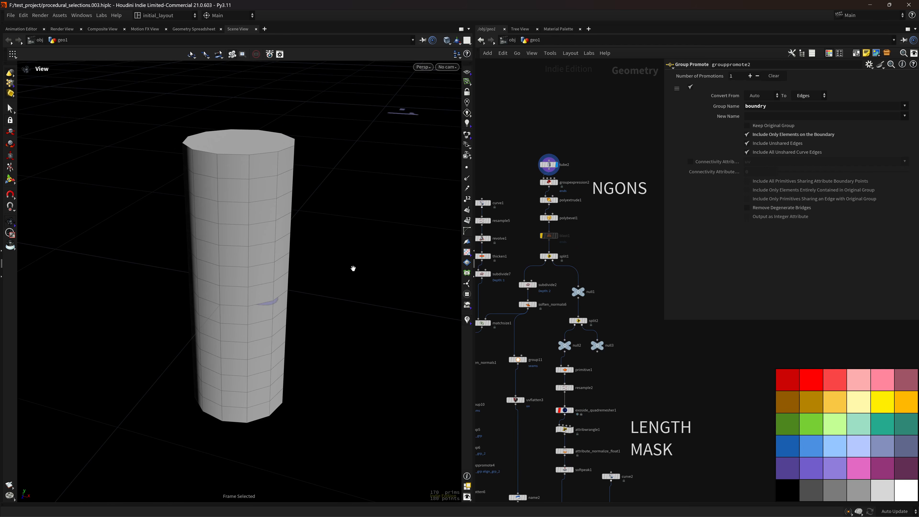
left_click(556, 218)
left_click_drag(333, 258, 303, 216, "alt")
scroll(304, 216, "up", 3)
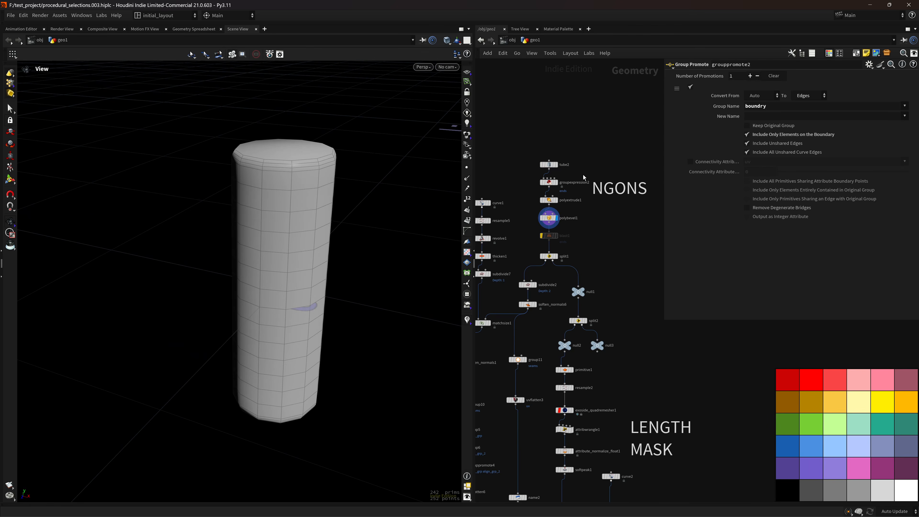
scroll(575, 169, "up", 4)
left_click(546, 163)
left_click(543, 163)
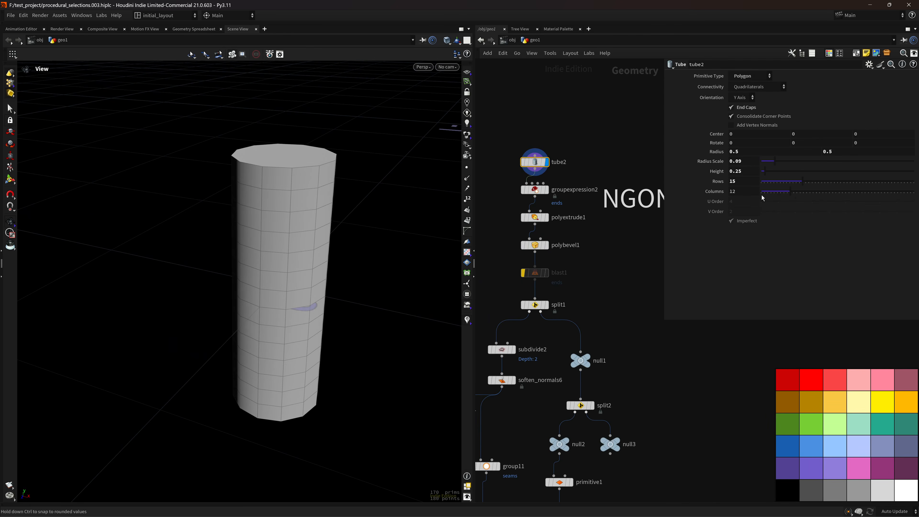
left_click_drag(306, 247, 288, 224, "alt")
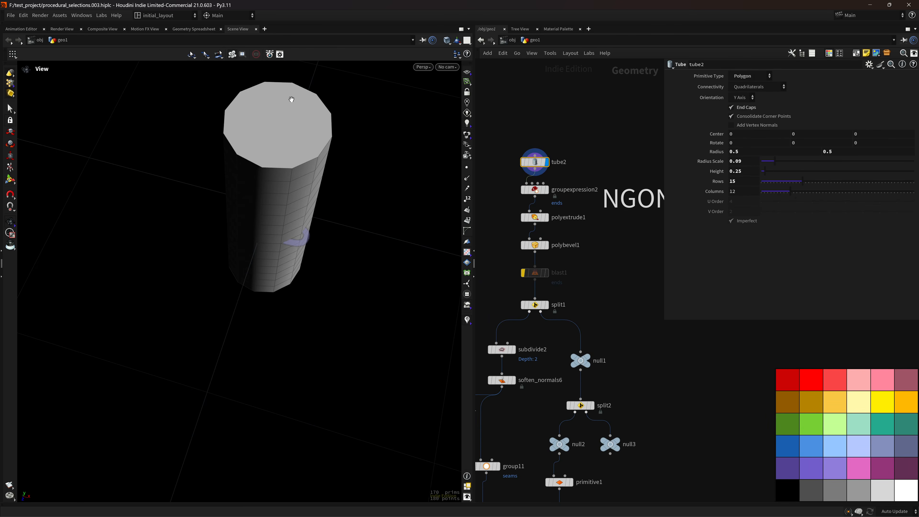
left_click(545, 189)
left_click(535, 190)
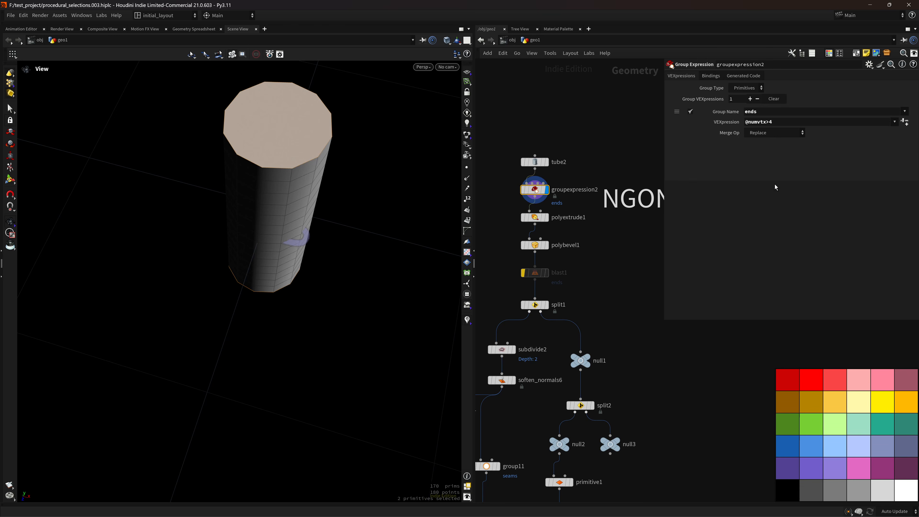
left_click_drag(300, 227, 304, 250, "alt")
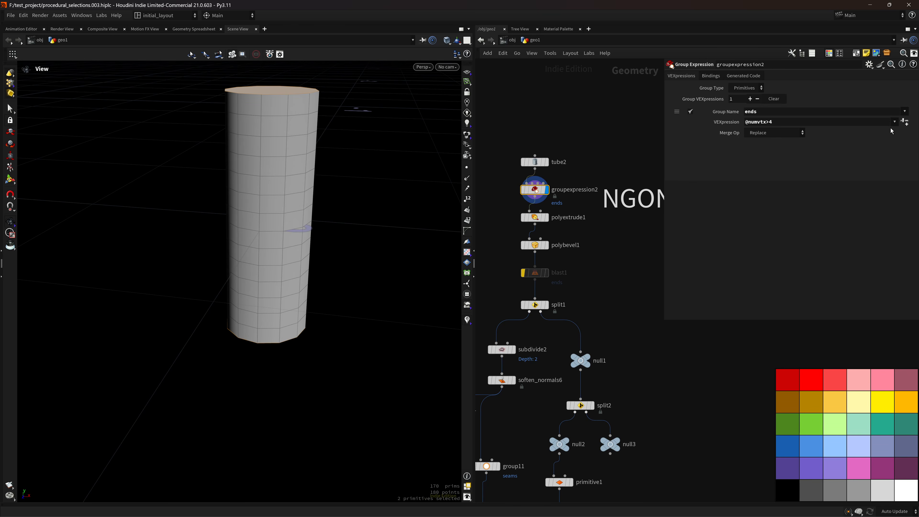
left_click(896, 122)
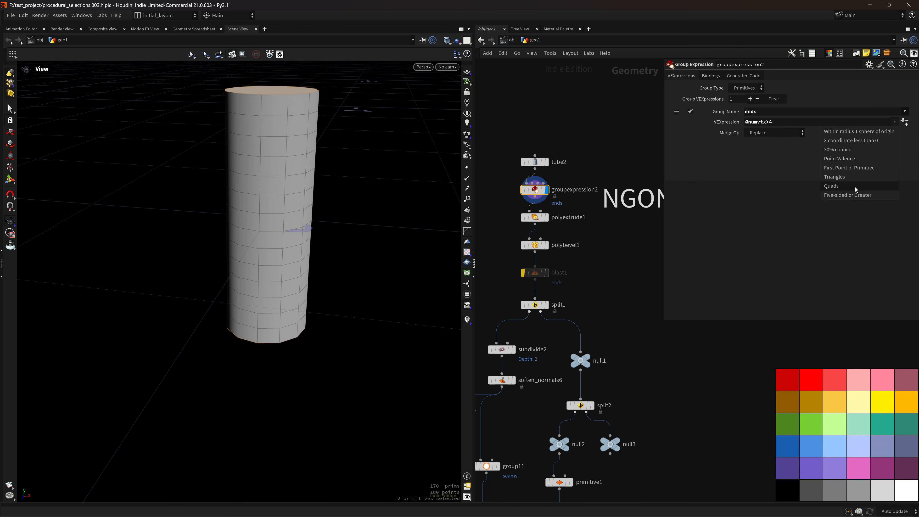
left_click(851, 196)
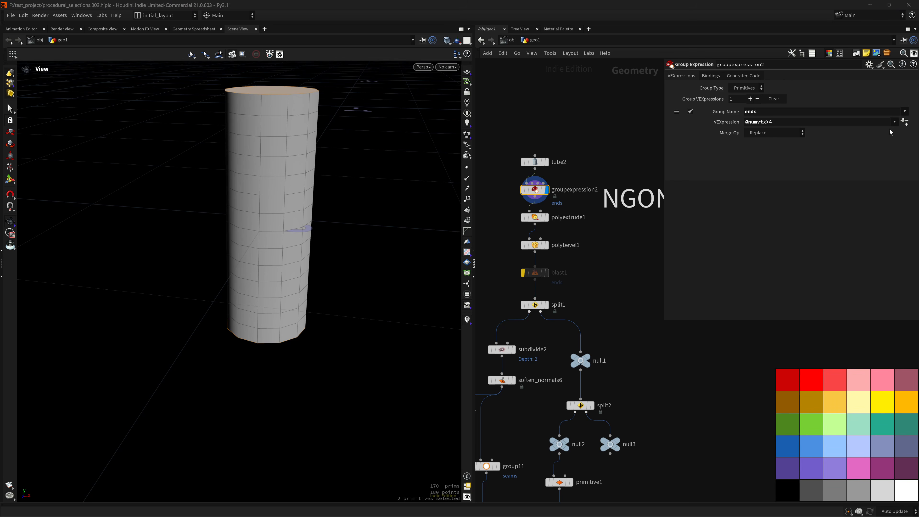
left_click(895, 122)
left_click(304, 156)
left_click_drag(305, 156, 313, 210, "alt")
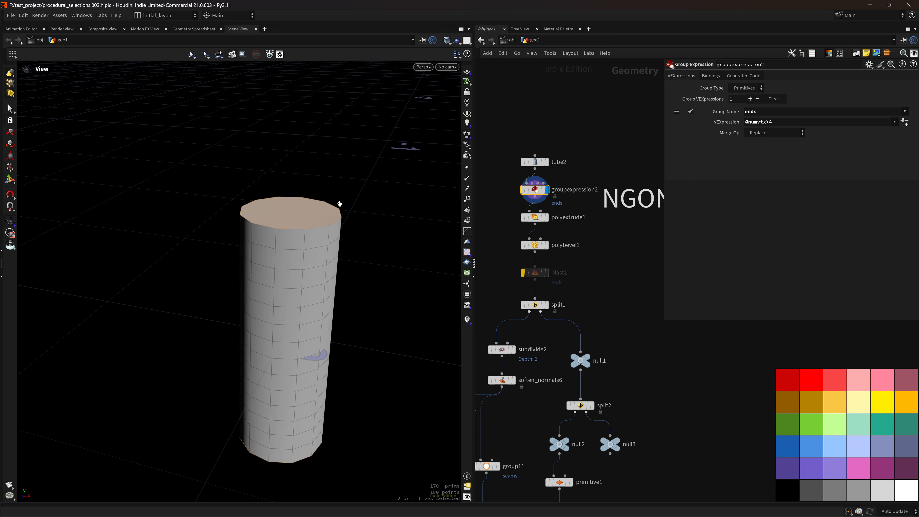
Step through polyextrude1, polybevel1, subdivide2 and soften_normals6 outputs of the tube.
left_click(545, 217)
left_click(546, 245)
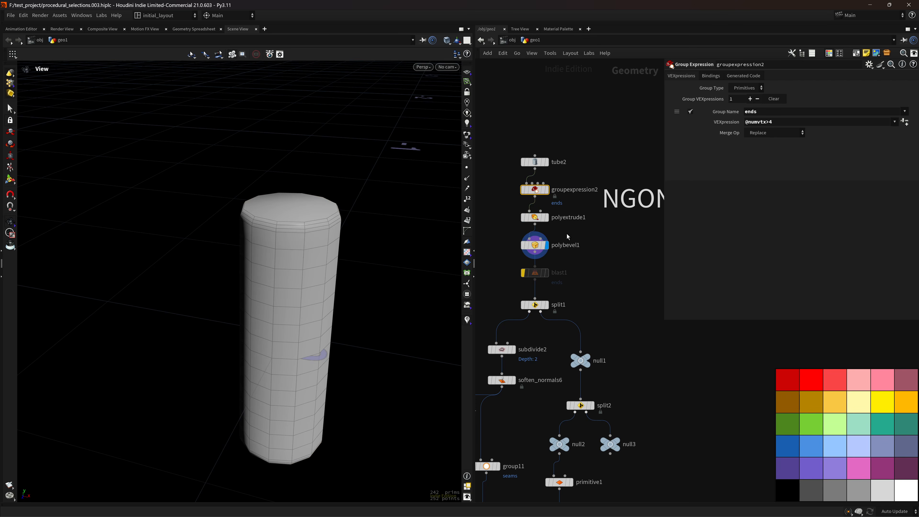
middle_click_drag(603, 287, 606, 252)
scroll(385, 314, "down", 5)
left_click_drag(329, 312, 331, 306)
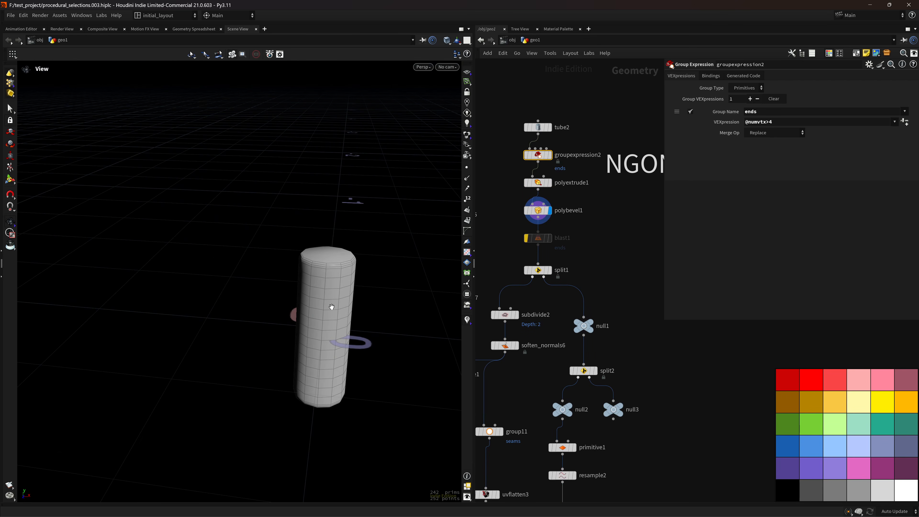
left_click(518, 314)
left_click(518, 346)
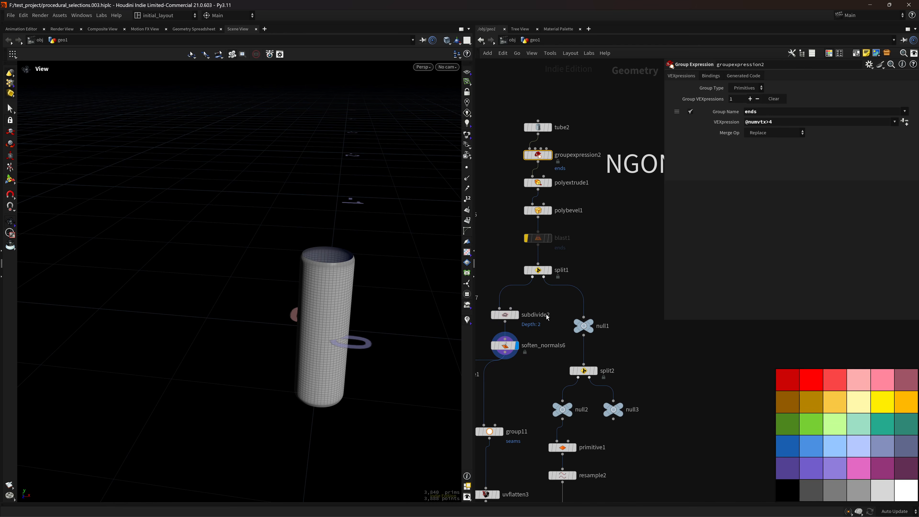
scroll(548, 306, "down", 5)
Display the curve1 profile curve zoomed in, then pan the network to the LENGTH MASK section.
middle_click_drag(549, 323, 562, 240)
scroll(620, 243, "down", 2)
scroll(509, 242, "up", 6)
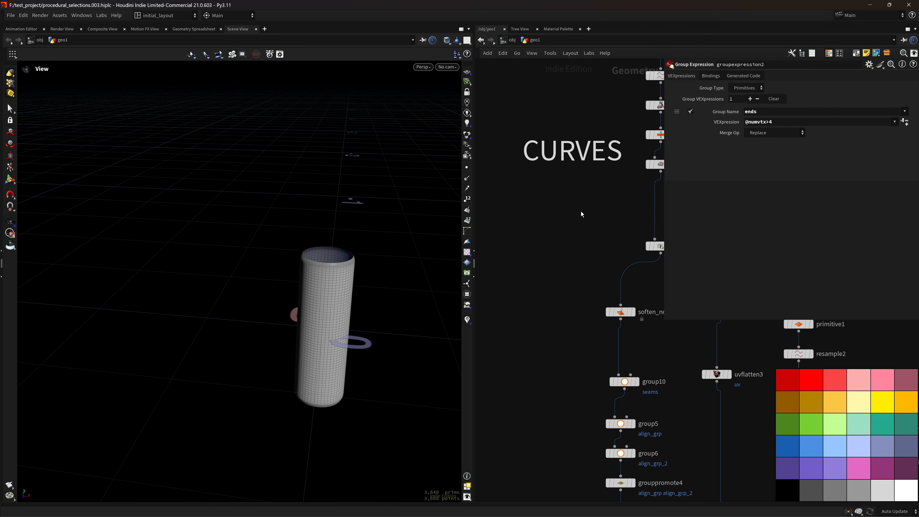
middle_click_drag(590, 206, 488, 341)
left_click(575, 164)
right_click_drag(369, 227, 495, 159)
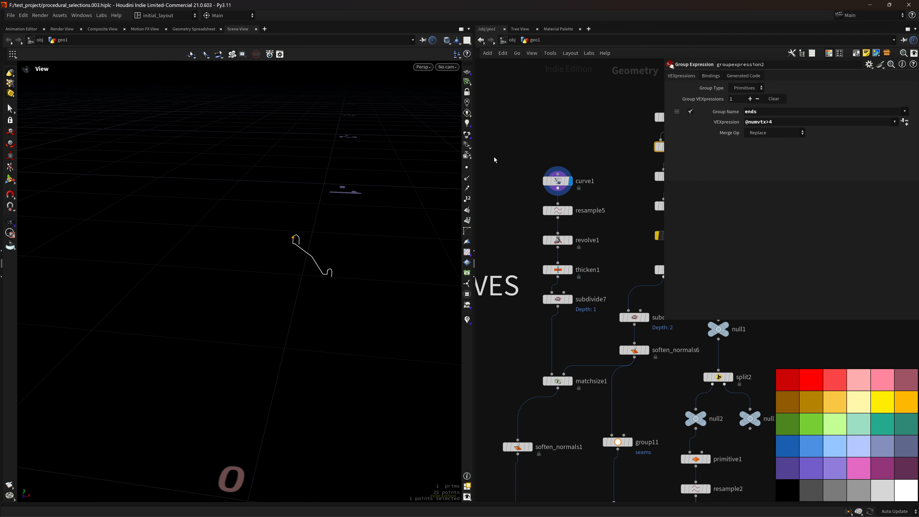
right_click_drag(323, 251, 389, 243)
right_click_drag(318, 255, 356, 237)
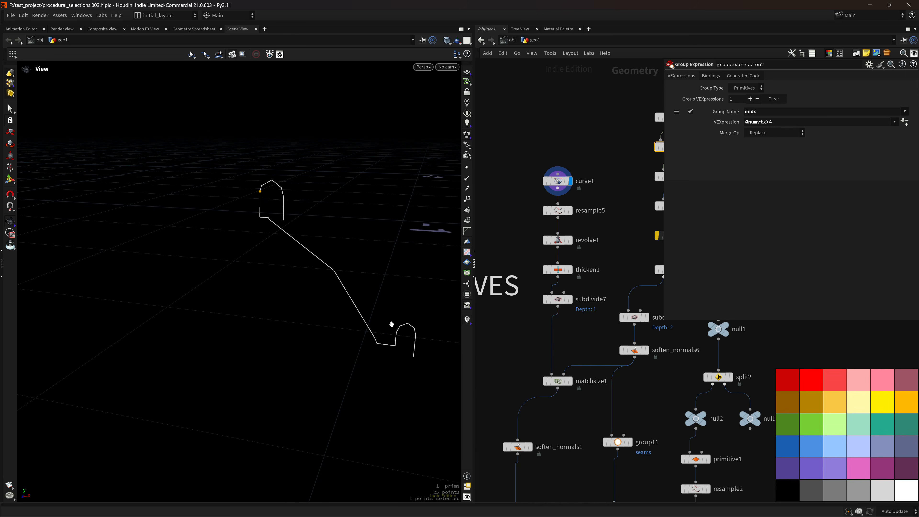
scroll(406, 303, "down", 5)
middle_click_drag(623, 232, 494, 270)
middle_click_drag(622, 321, 567, 213)
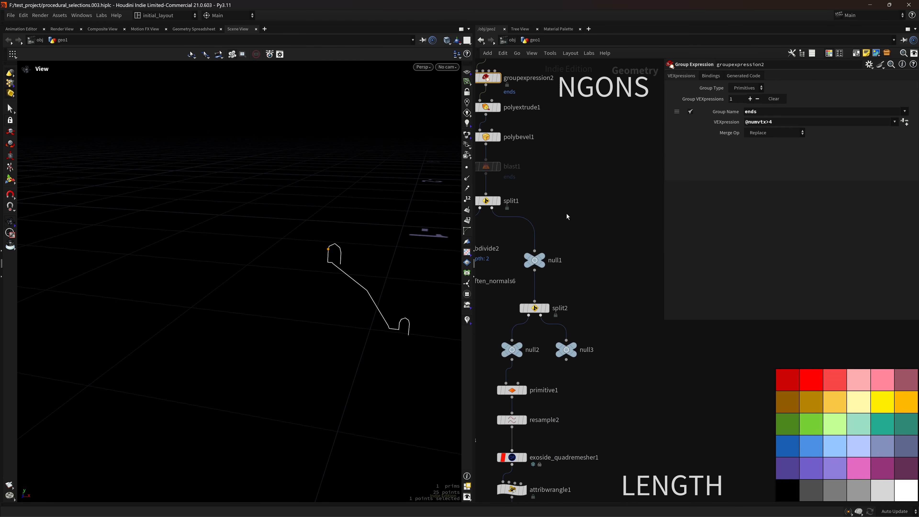
scroll(567, 213, "down", 4)
middle_click_drag(606, 287, 593, 210)
scroll(551, 224, "up", 5)
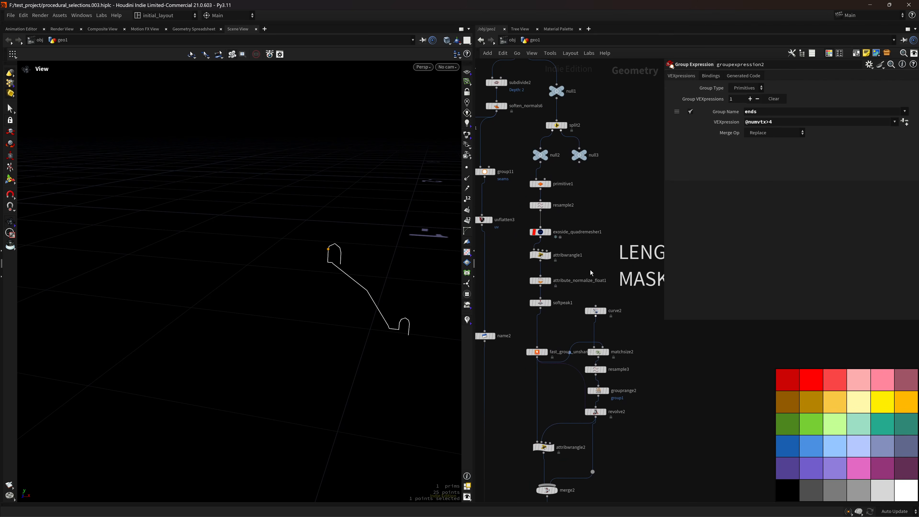
Display the framed exoside_quadremesher1 disc, then the softpeak1 dome from a low angle.
left_click(543, 221)
key("f")
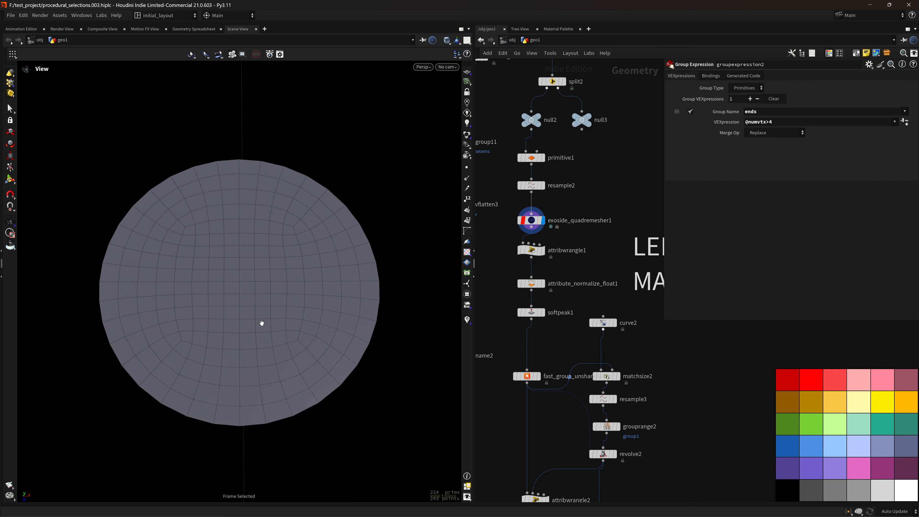
left_click_drag(322, 307, 320, 284)
left_click(543, 312)
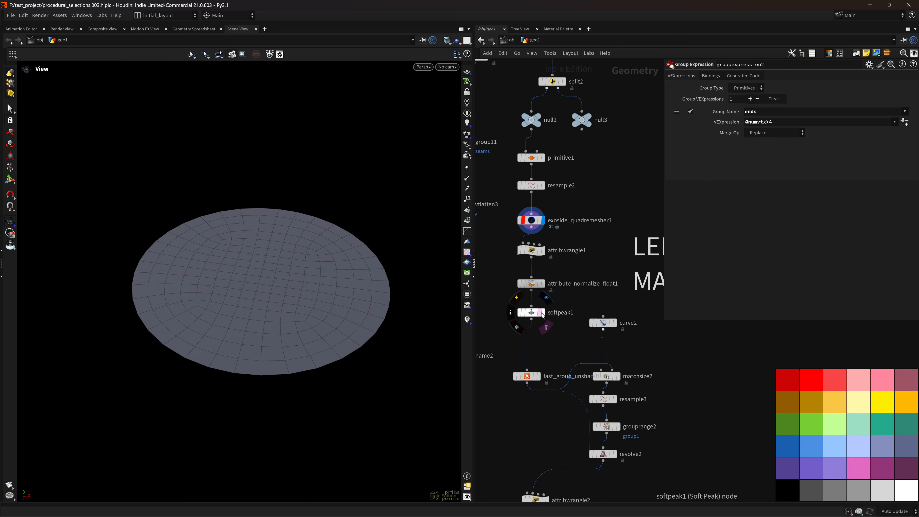
left_click_drag(294, 348, 359, 289)
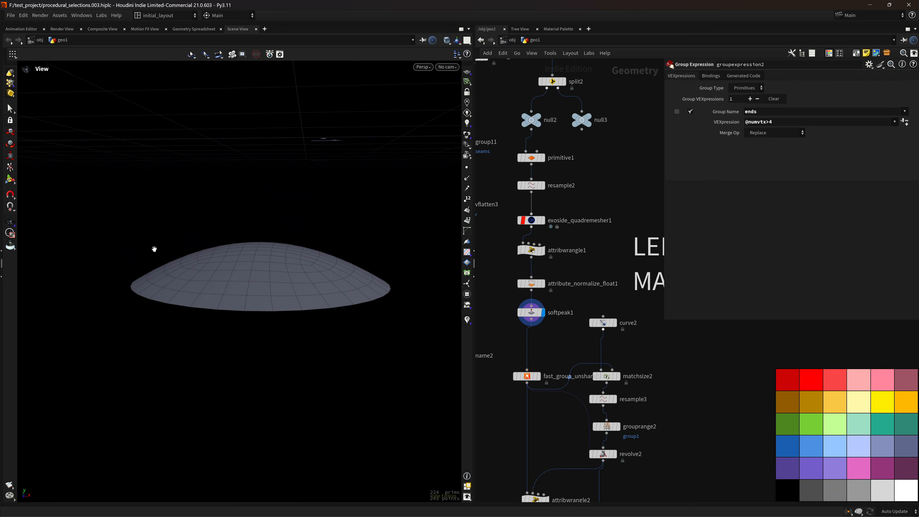
middle_click_drag(596, 249, 612, 310)
scroll(499, 304, "down", 2)
scroll(570, 304, "up", 1)
Inspect attribwrangle1's mask attribute on the disc, then the attribute_normalize_float1 ramp.
left_click(552, 269)
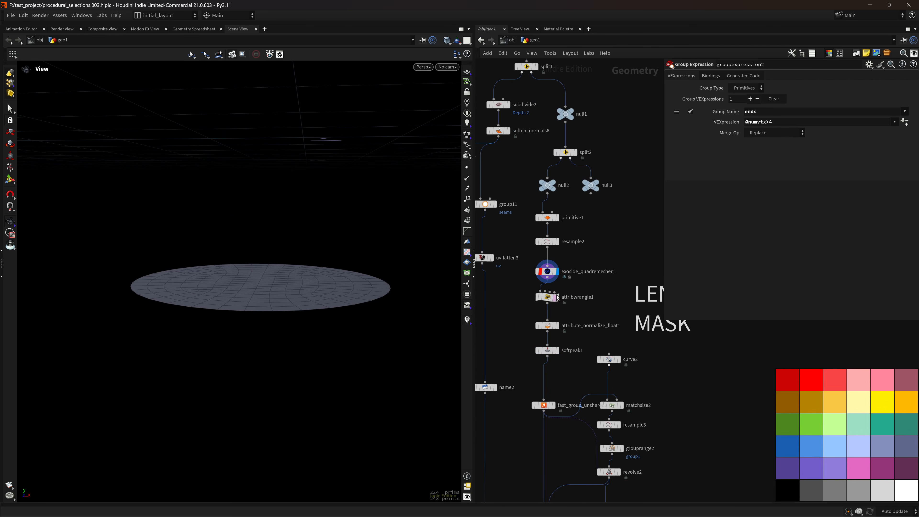
left_click(553, 301)
left_click(553, 304)
left_click_drag(417, 287, 406, 297)
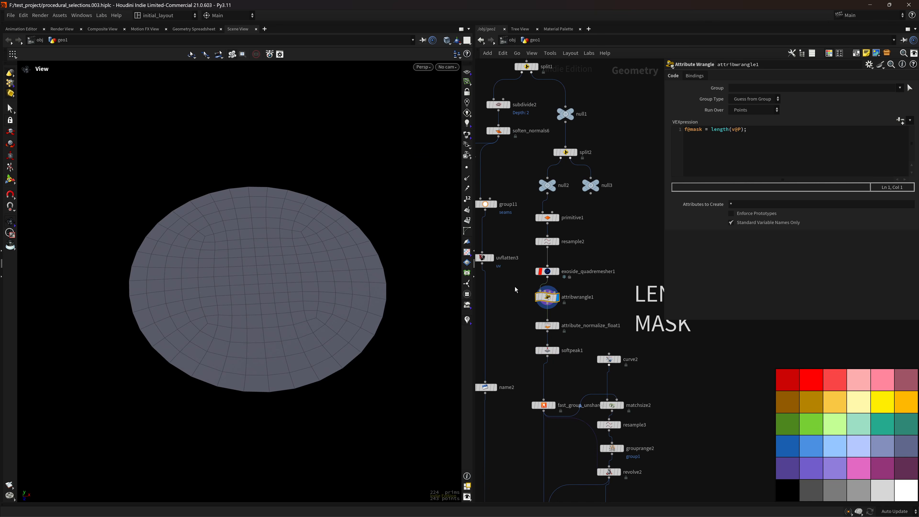
middle_click(547, 297)
left_click(420, 278)
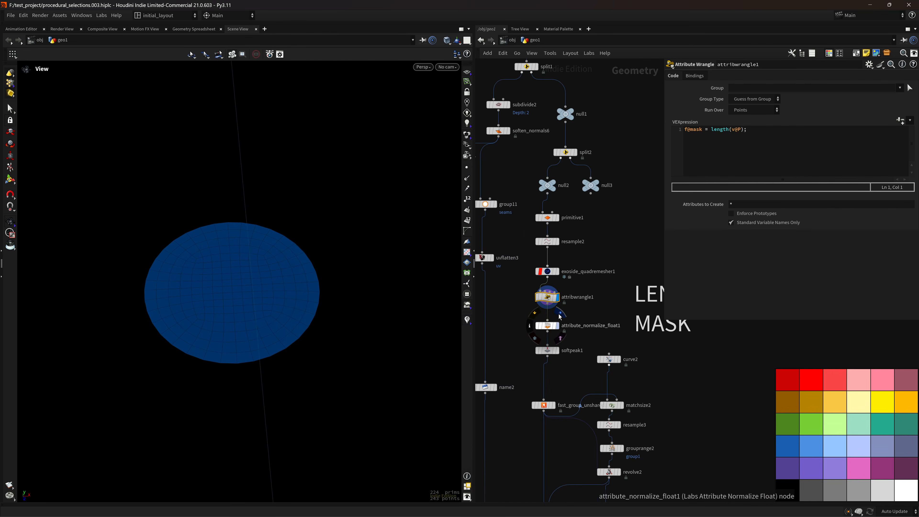
left_click(558, 325)
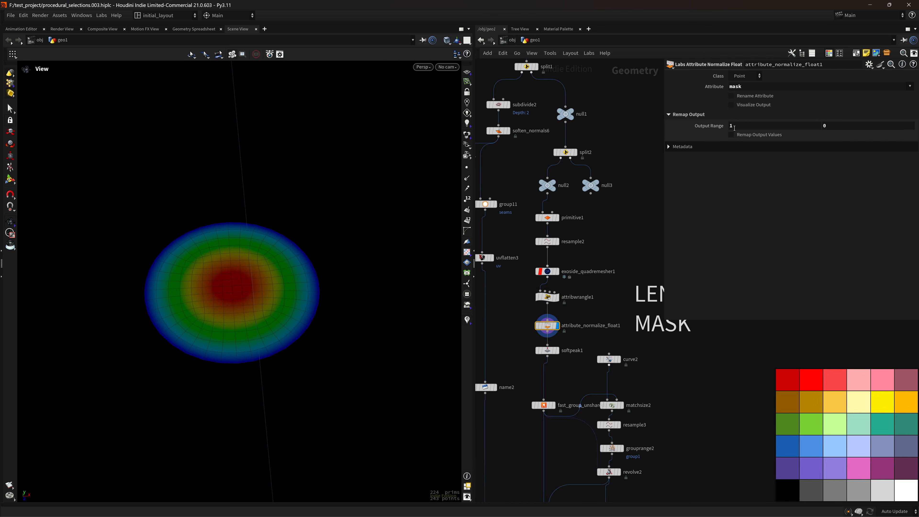
Display the softpeak1 dome and trial Distance changes, undoing back to -0.013.
left_click(558, 351)
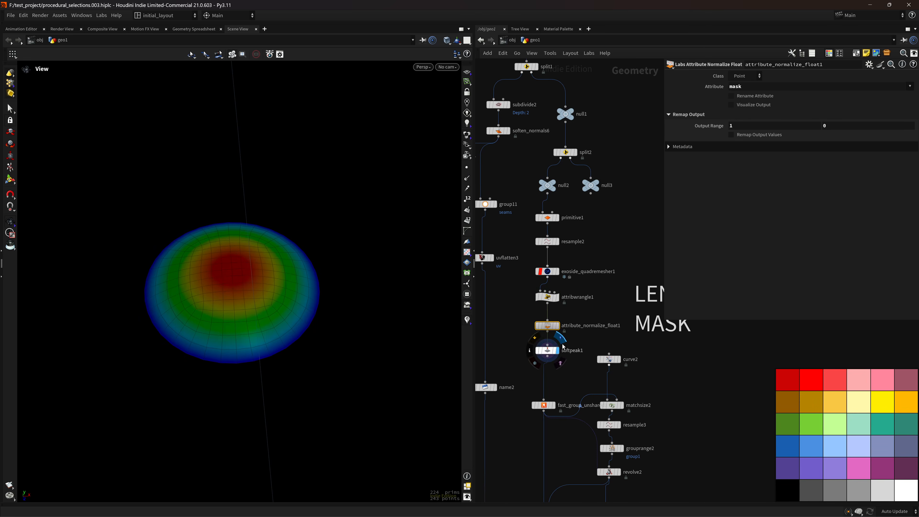
left_click_drag(305, 319, 295, 281)
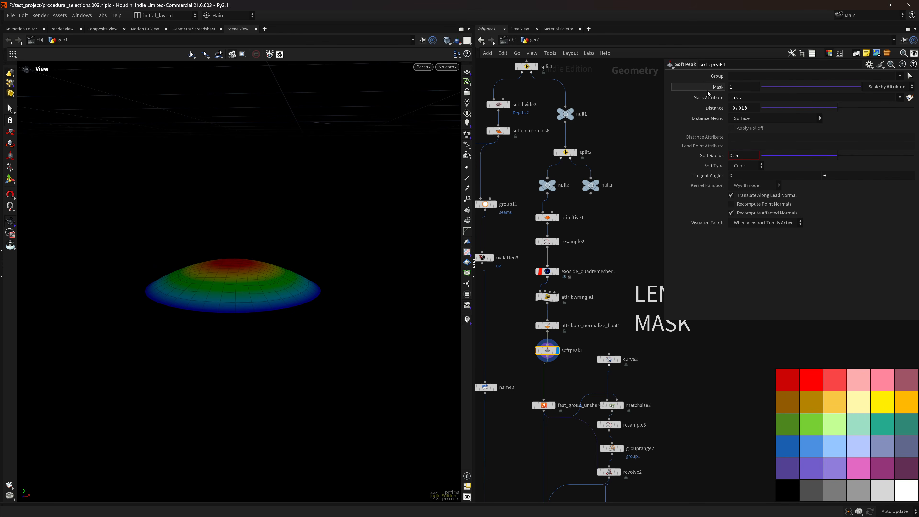
left_click_drag(841, 105, 835, 118)
key("ctrl+z")
middle_click_drag(757, 109, 789, 196)
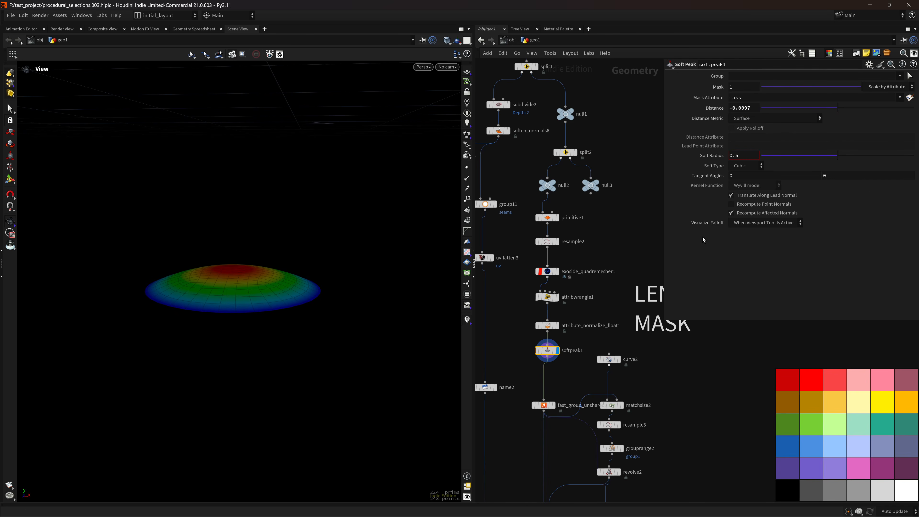
key("ctrl+z")
Display the polyextrude9 extrusion, then bring the network's upper-left branch into view.
scroll(641, 237, "down", 10)
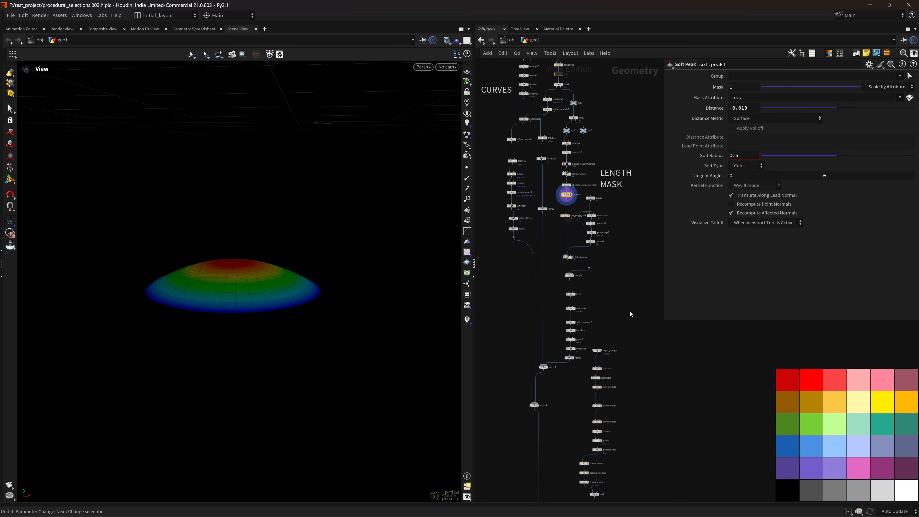
scroll(610, 296, "down", 5)
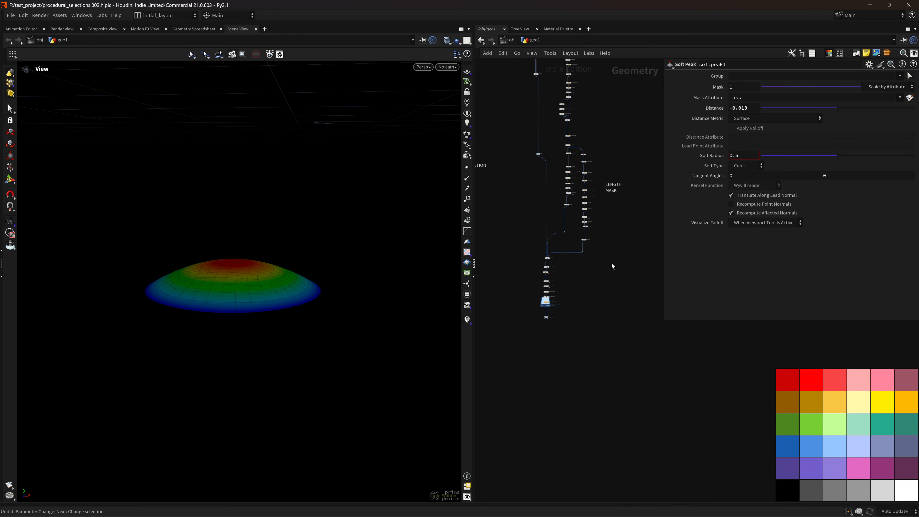
scroll(598, 373, "up", 8)
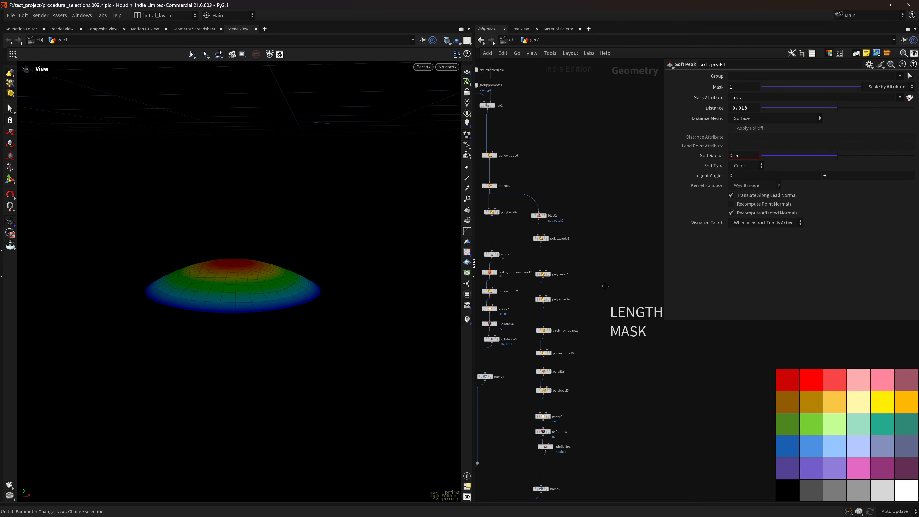
left_click(541, 273)
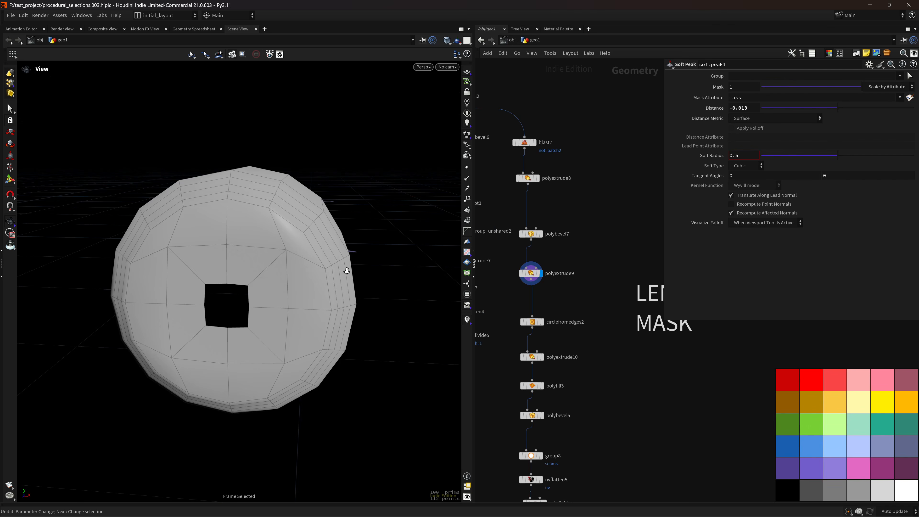
mouse_move(315, 261)
left_mouse_down()
mouse_move(353, 283)
mouse_move(355, 276)
left_mouse_up()
scroll(609, 213, "down", 5)
middle_click_drag(609, 213, 610, 182)
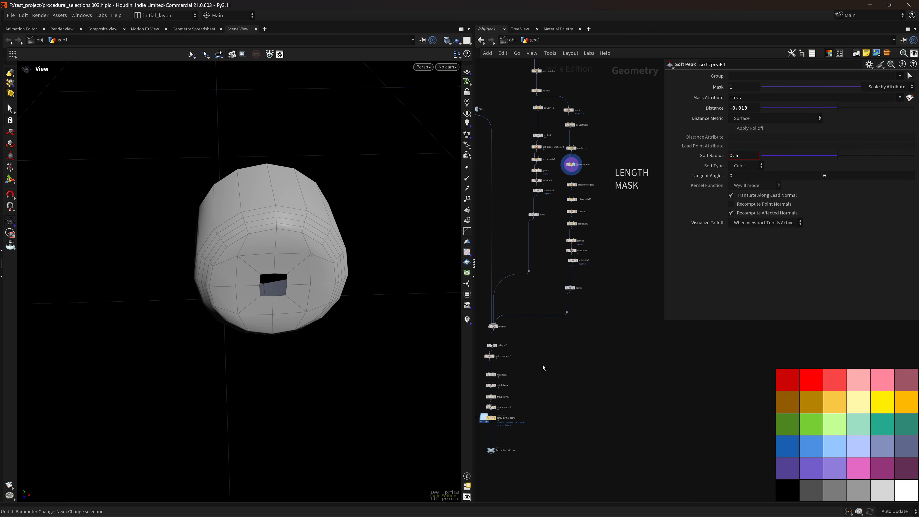
middle_click_drag(540, 261, 576, 425)
middle_click_drag(530, 214, 540, 446)
scroll(547, 357, "down", 4)
scroll(548, 356, "down", 2)
middle_click_drag(528, 268, 525, 417)
Display grouppromote4's promoted align groups and frame the pot around them.
scroll(522, 323, "up", 8)
scroll(554, 300, "up", 2)
left_click(535, 281)
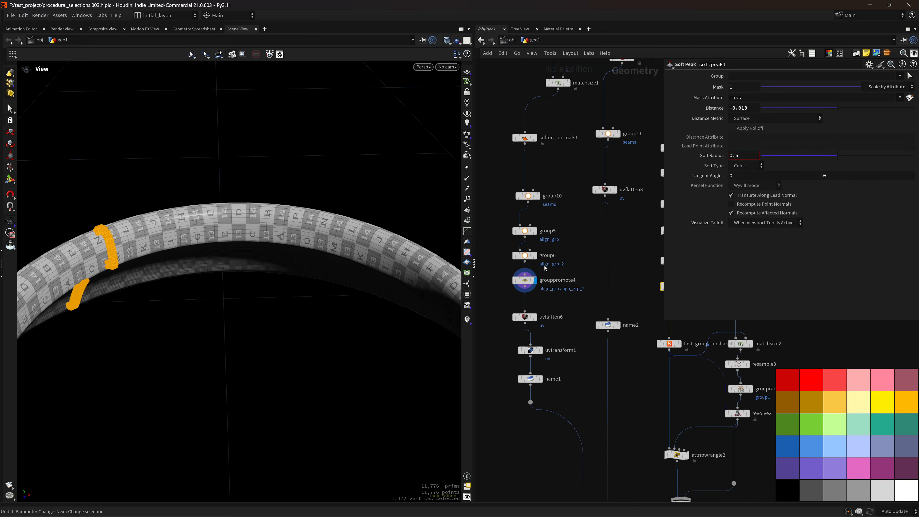
key("f")
scroll(361, 279, "down", 5)
left_click_drag(361, 279, 386, 323)
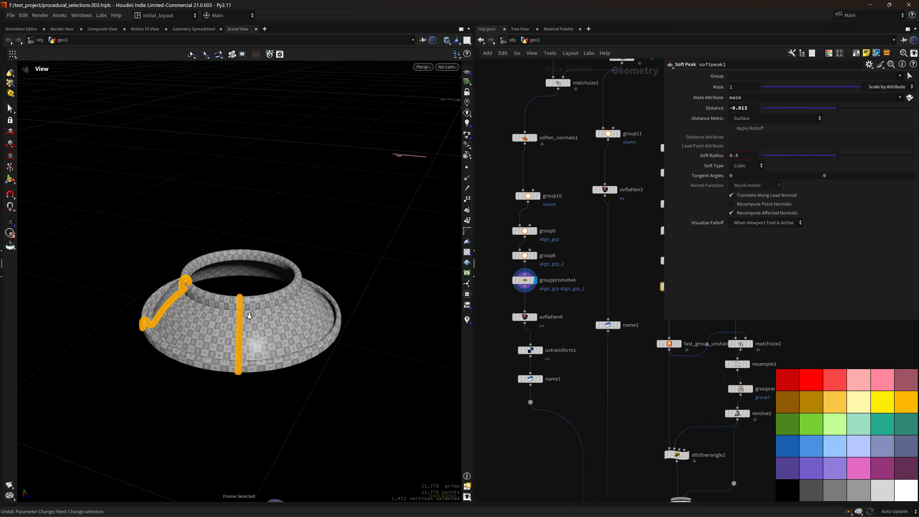
right_click_drag(249, 316, 296, 305)
middle_click_drag(295, 305, 324, 276)
left_click_drag(324, 276, 326, 323)
scroll(565, 303, "down", 1)
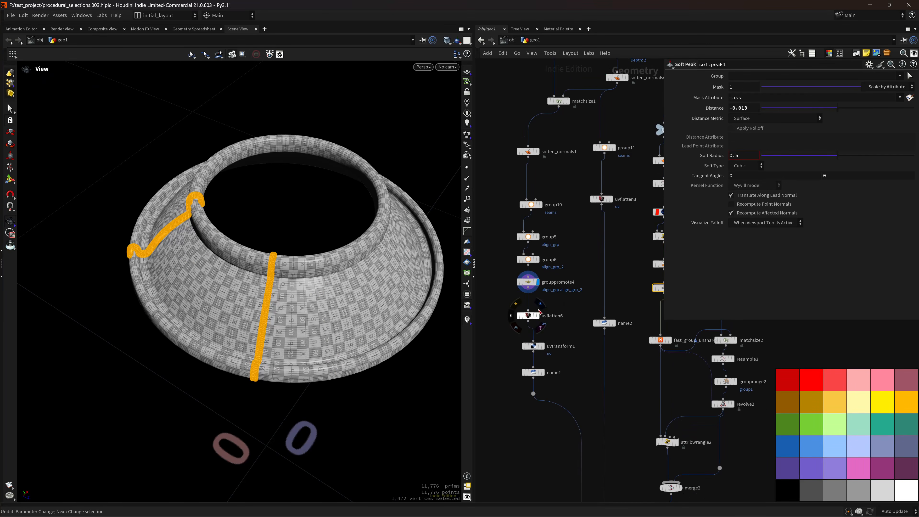
Show uvflatten6's flattened UVs, then inspect group6's orange edge loop from the front.
left_click(537, 315)
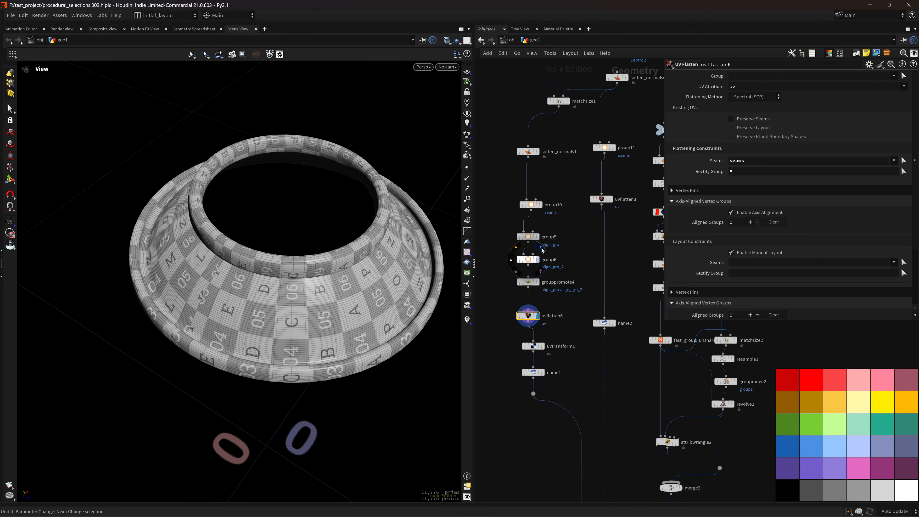
left_click(537, 260)
left_click_drag(365, 272, 216, 317)
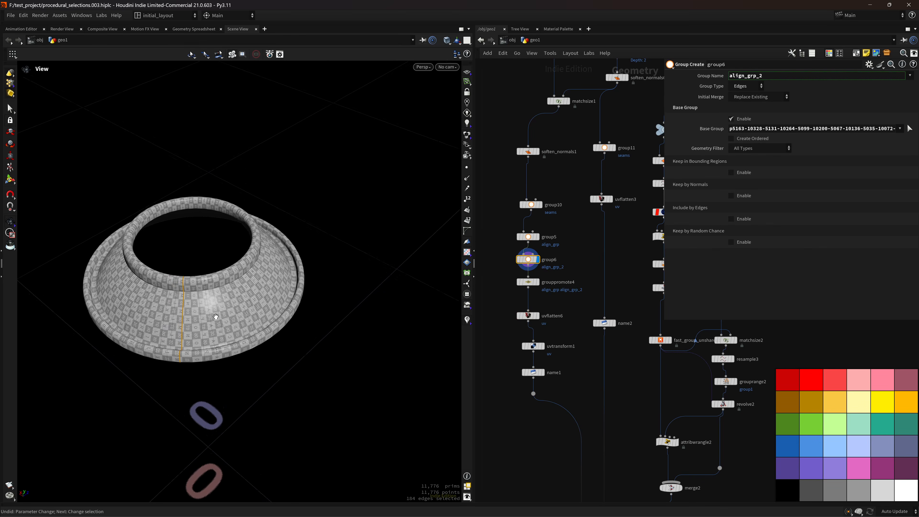
middle_click_drag(216, 316, 332, 285)
right_click_drag(250, 276, 308, 268)
middle_click_drag(308, 268, 305, 284)
left_click_drag(305, 284, 308, 272)
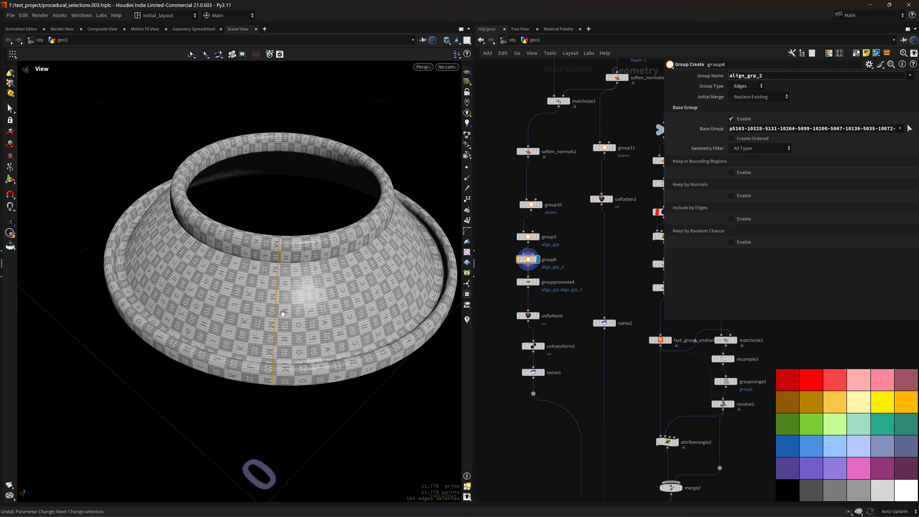
scroll(323, 277, "up", 4)
Return the display flag to uvflatten6 and zoom out the network.
left_click(537, 316)
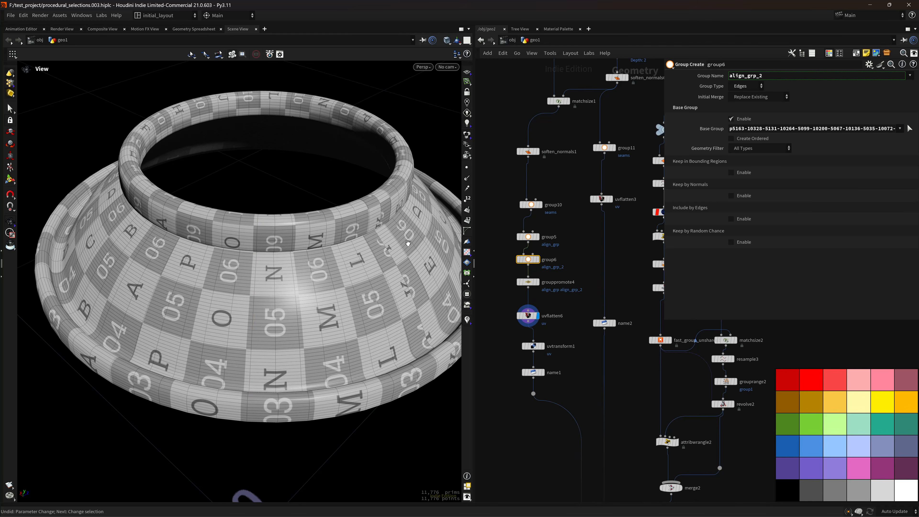
scroll(408, 243, "down", 5)
scroll(543, 311, "down", 12)
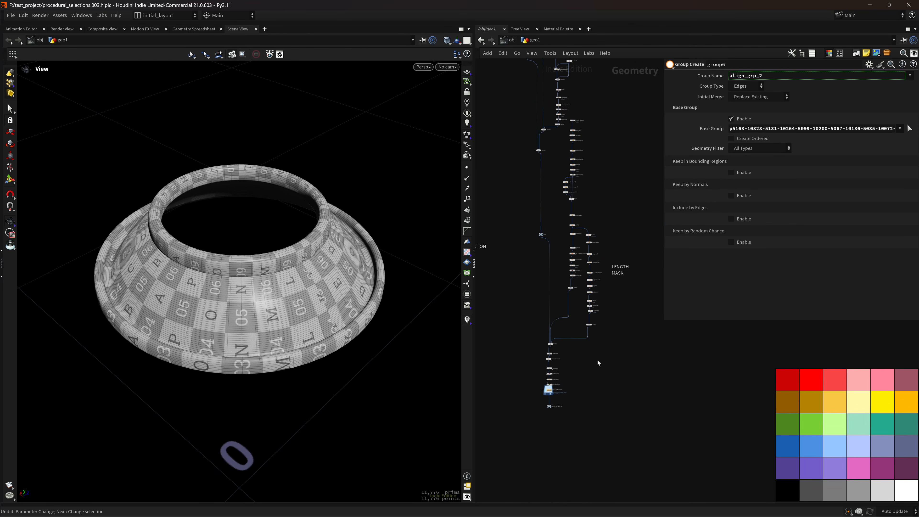
scroll(586, 358, "up", 10)
Display groupdelete1's whole spray bottle and frame it in the viewport.
left_click(551, 333)
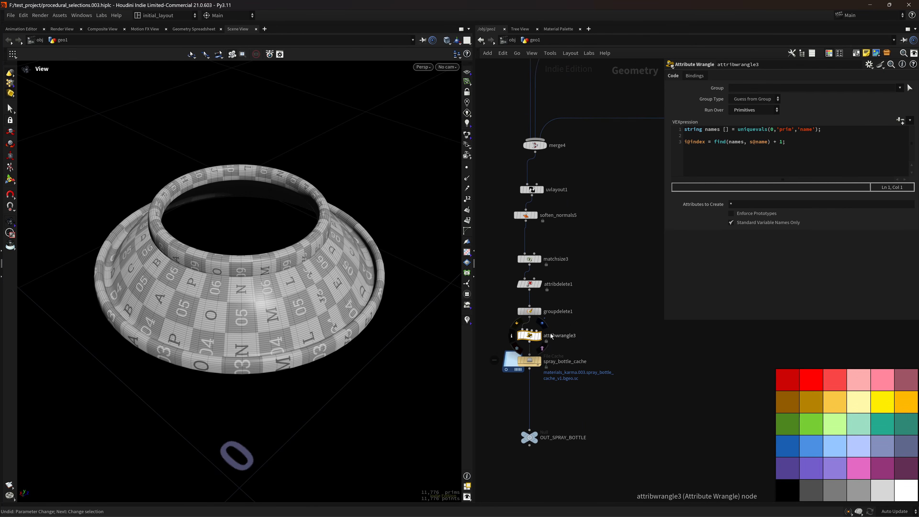
left_click(542, 301)
key("f")
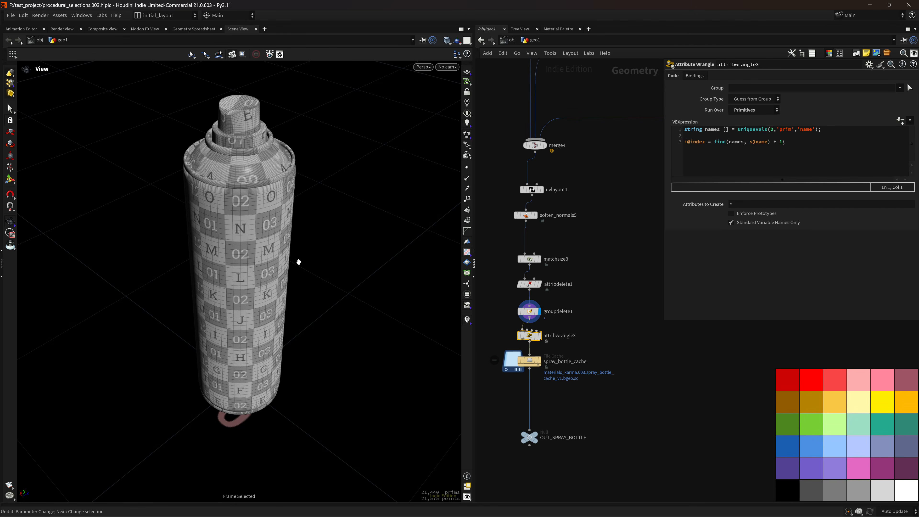
scroll(218, 177, "up", 5)
mouse_move(297, 146)
left_mouse_down()
mouse_move(243, 217)
mouse_move(268, 221)
left_mouse_up()
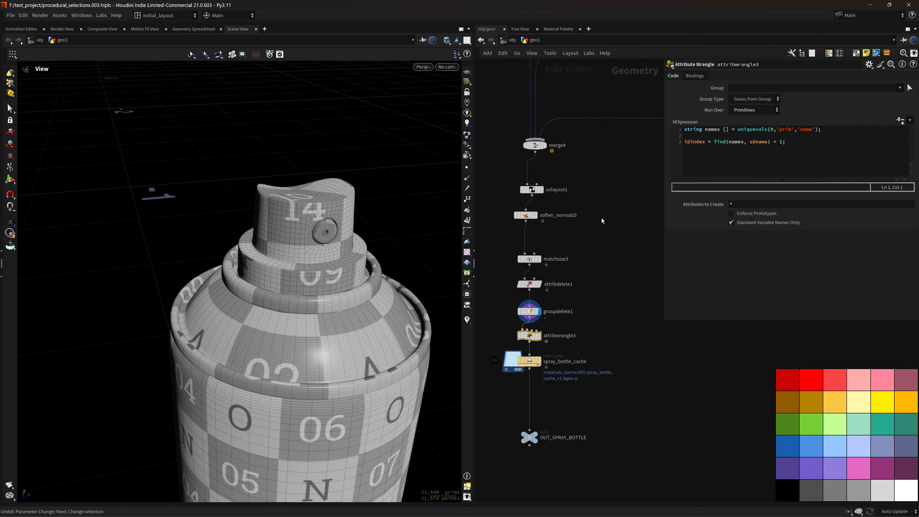
scroll(530, 259, "down", 6)
scroll(530, 260, "up", 4)
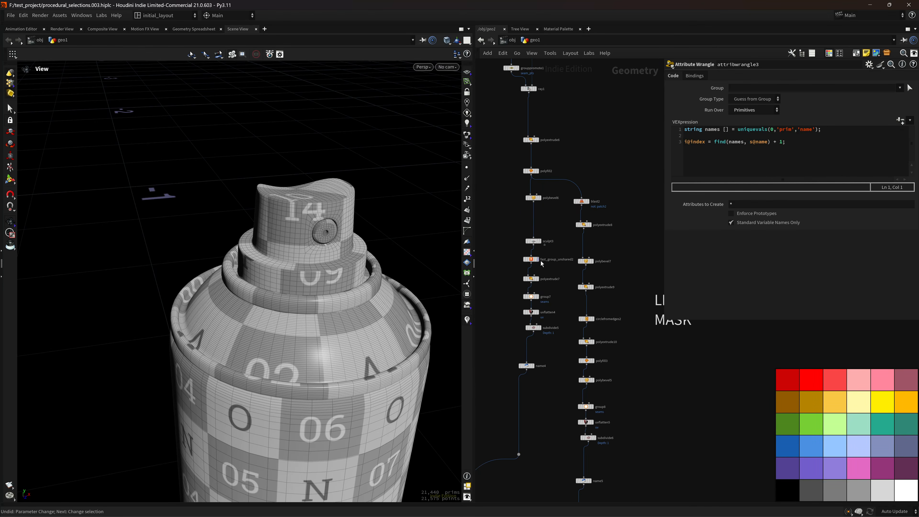
Display group7's nozzle cap and review its seams edge group settings.
left_click(539, 298)
key("f")
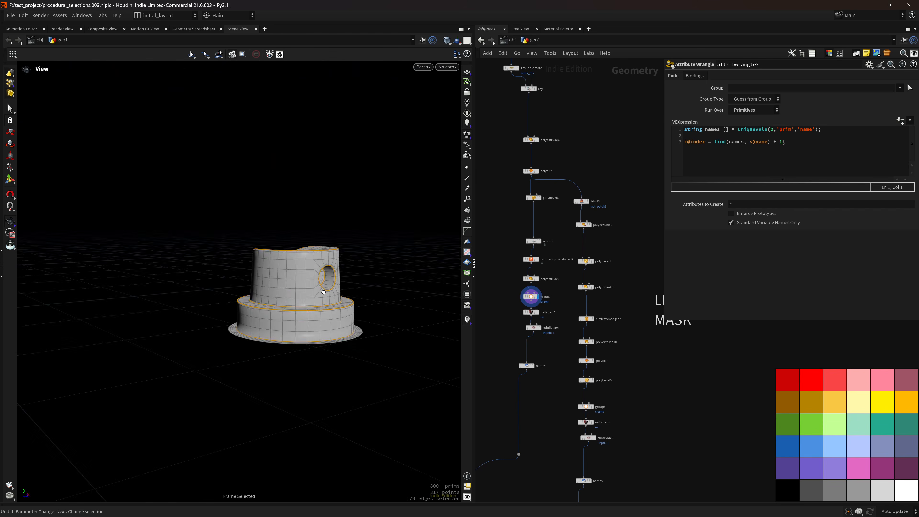
left_click_drag(453, 337, 336, 343)
scroll(336, 343, "up", 4)
middle_click_drag(326, 345, 396, 311)
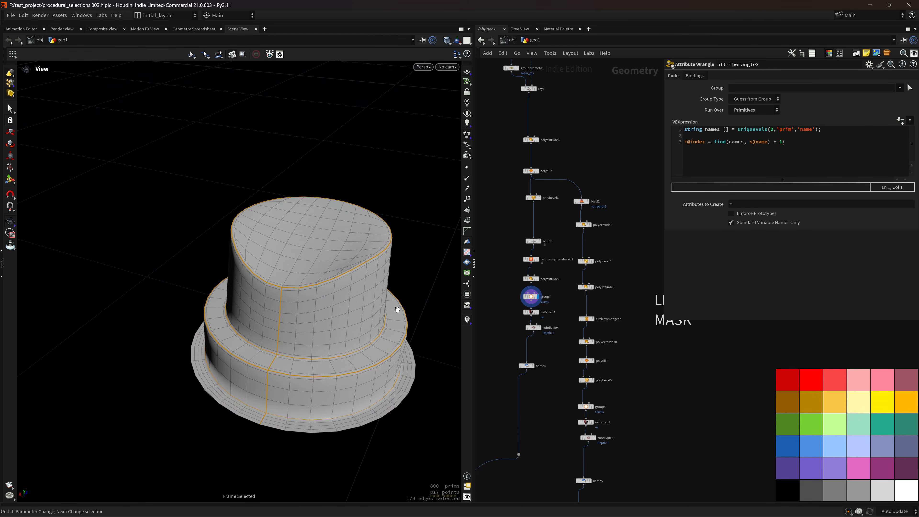
mouse_move(396, 311)
left_mouse_down()
mouse_move(398, 292)
mouse_move(444, 339)
mouse_move(345, 285)
mouse_move(280, 283)
mouse_move(396, 292)
left_mouse_up()
middle_click_drag(396, 292, 274, 289)
left_click_drag(274, 289, 335, 273)
scroll(334, 274, "up", 3)
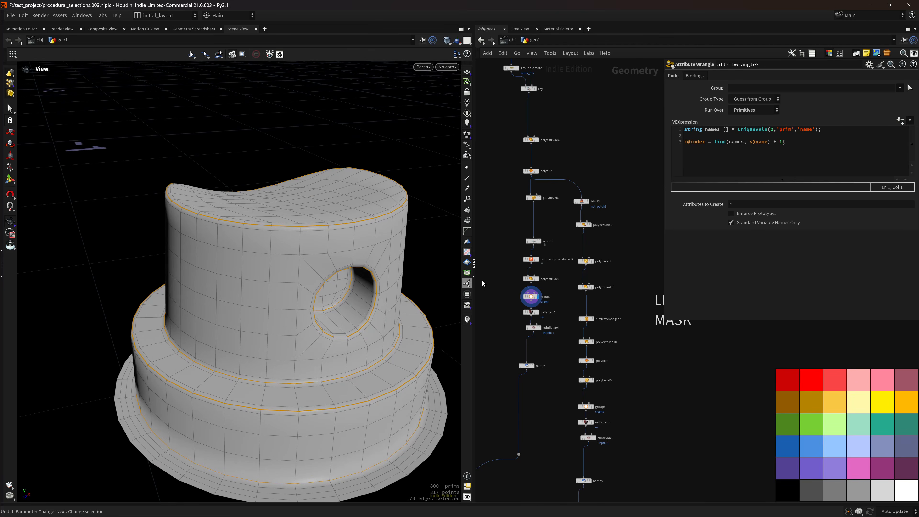
left_click(531, 297)
scroll(331, 336, "down", 4)
left_click_drag(280, 343, 291, 353)
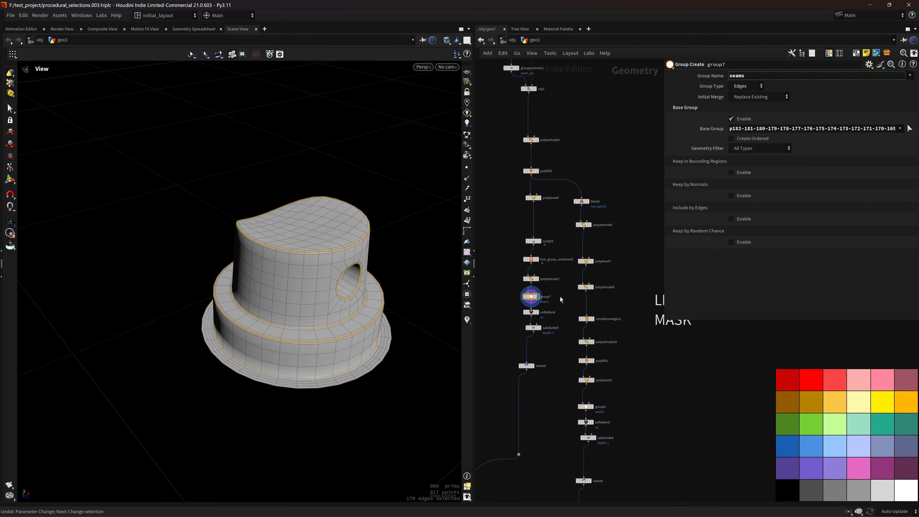
Show uvflatten4's checker UVs on the cap, then the smoothed subdivide5 result.
left_click(538, 313)
left_click_drag(301, 314, 417, 300)
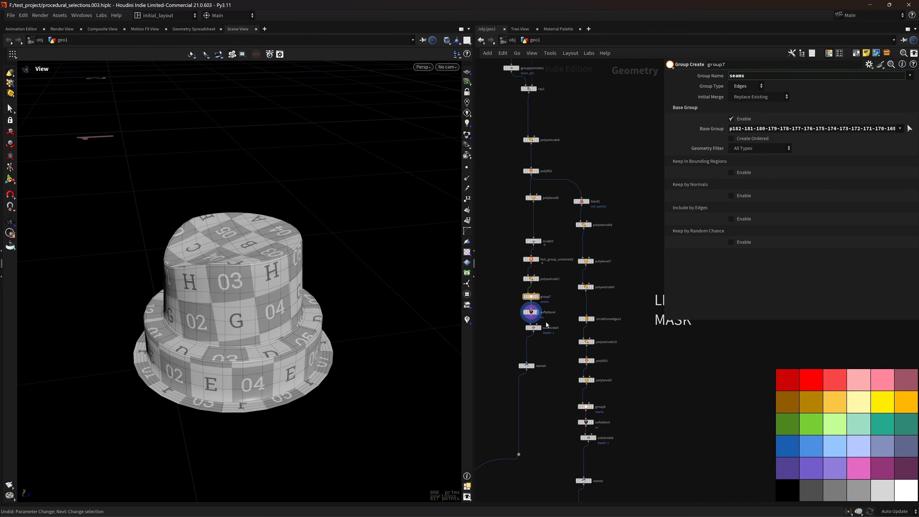
left_click(540, 328)
right_click_drag(556, 386, 546, 441)
middle_click_drag(546, 442, 553, 316)
right_click_drag(553, 316, 569, 302)
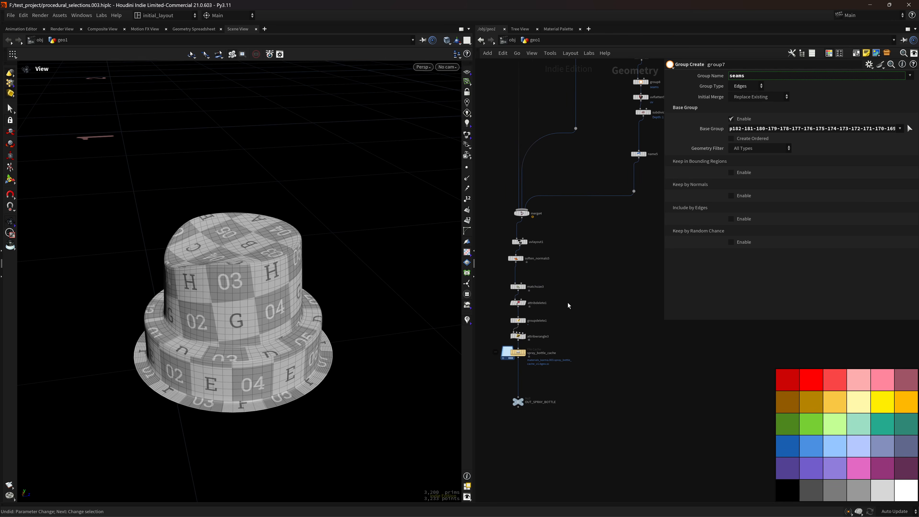
middle_click_drag(546, 336, 560, 324)
Display the spray_bottle_cache result and tumble around the bottle's top.
left_click(540, 343)
scroll(318, 267, "down", 5)
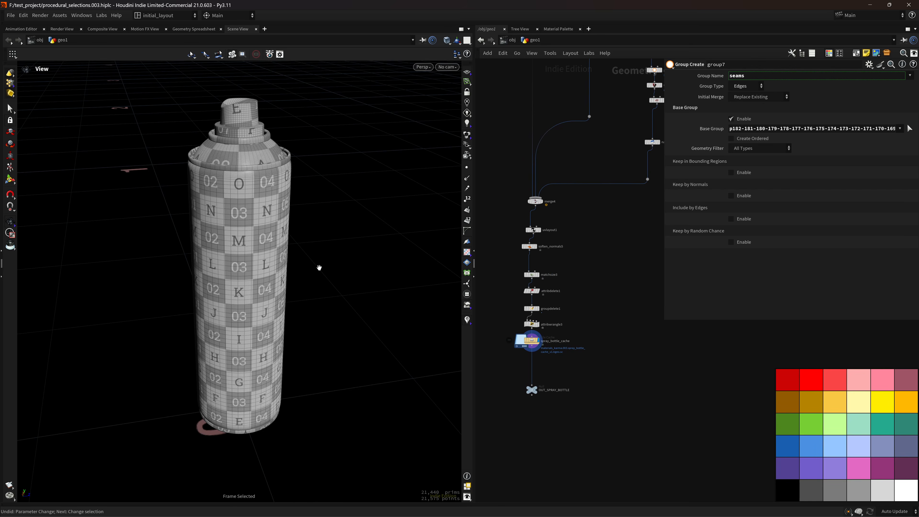
scroll(319, 348, "down", 3)
left_click_drag(308, 361, 242, 380)
scroll(279, 218, "up", 4)
left_click_drag(279, 218, 228, 238)
middle_click_drag(228, 237, 264, 281)
left_click_drag(265, 281, 260, 281)
right_click_drag(260, 282, 353, 270)
middle_click_drag(353, 269, 333, 271)
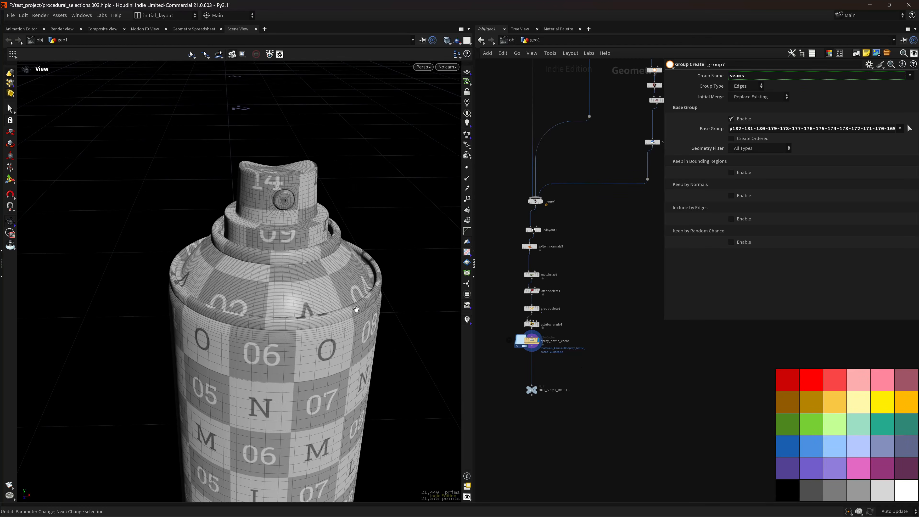
scroll(572, 364, "up", 5)
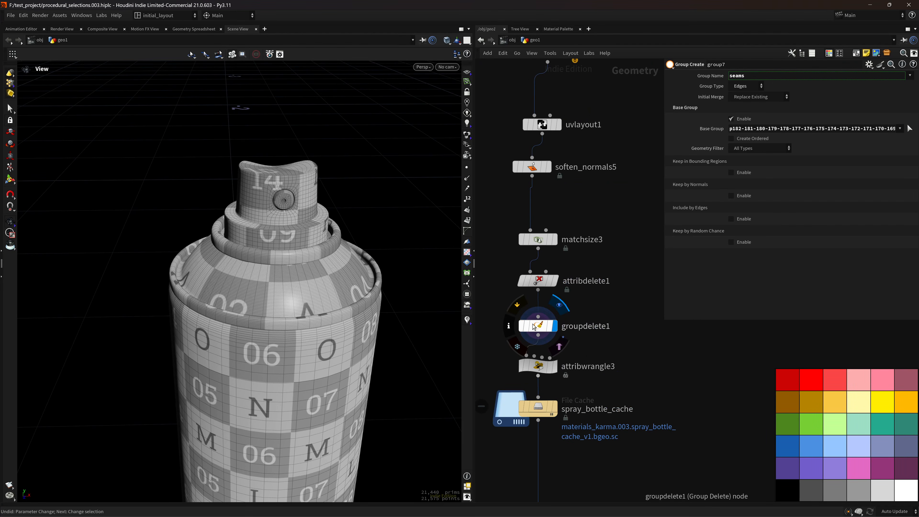
Check groupdelete1's node info and colour the bottle by its name attribute.
middle_click(524, 333)
left_click(310, 331)
scroll(196, 309, "down", 4)
left_click_drag(213, 288, 242, 301)
right_click_drag(243, 301, 332, 312)
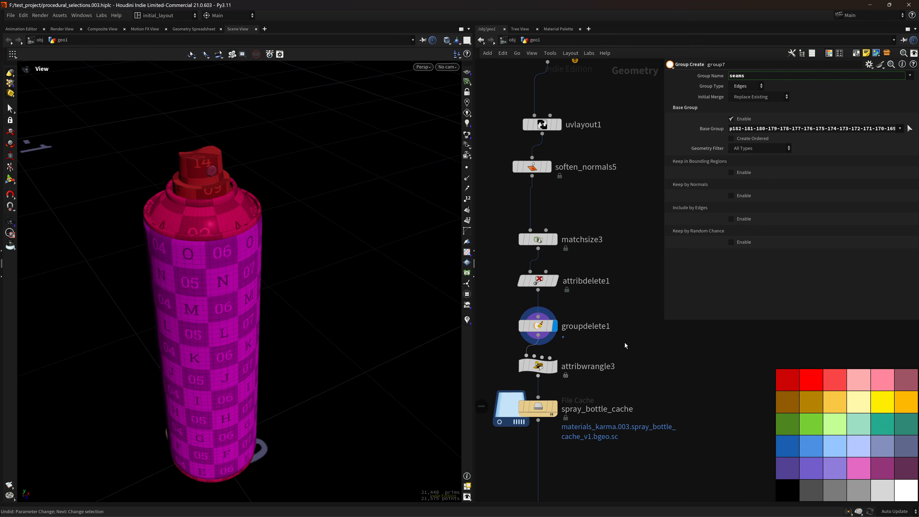
Pan the network editor, briefly opening and dismissing the Tab add-node menu.
middle_click_drag(652, 360, 604, 312)
key("Tab")
key("Escape")
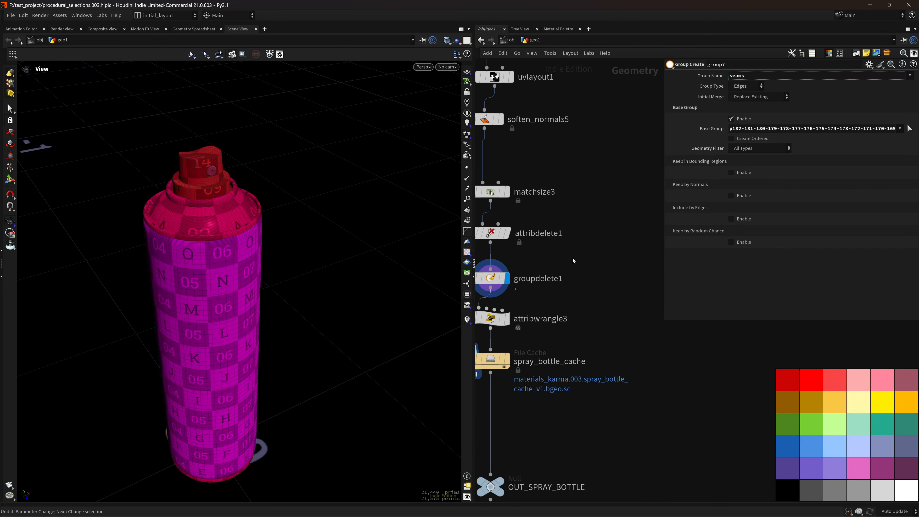
scroll(573, 257, "down", 8)
scroll(565, 316, "up", 3)
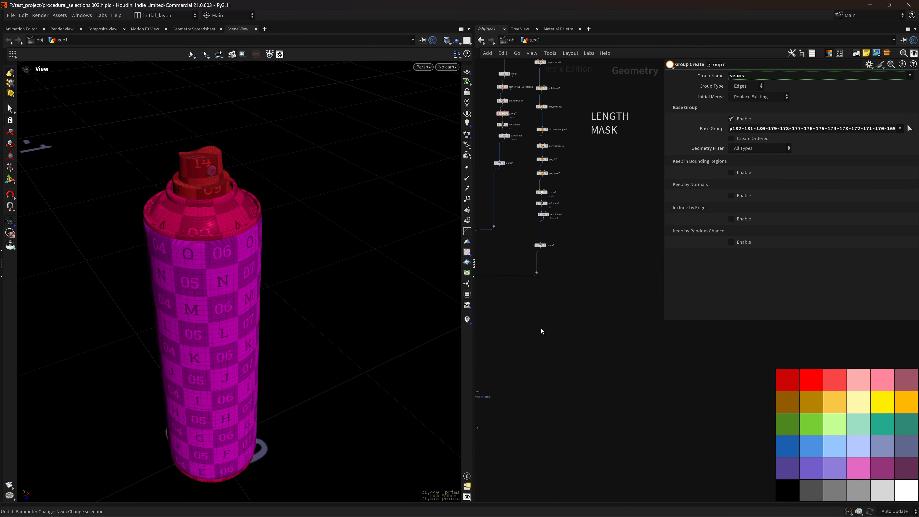
scroll(542, 332, "up", 6)
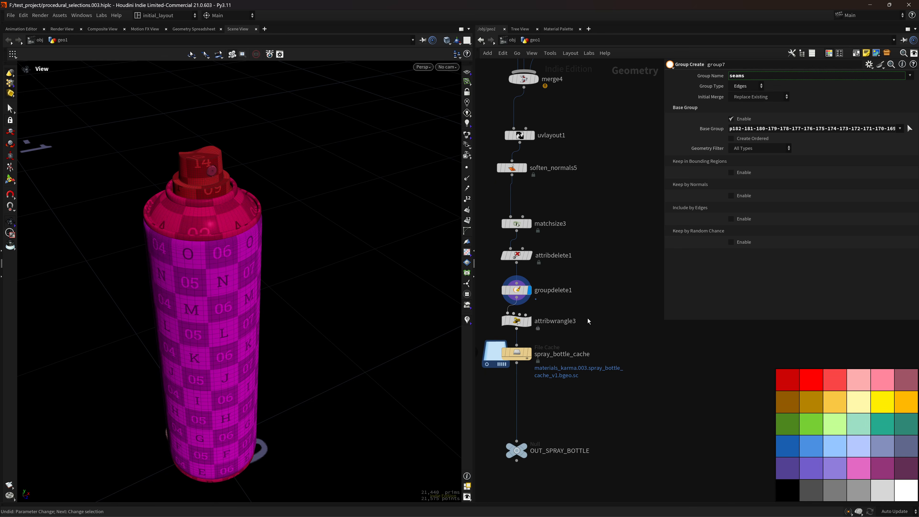
Zoom the network editor in on the spray bottle's geometry network.
scroll(605, 316, "up", 2)
Add an Enumerate node beside attribwrangle3, numbering pieces by the 'name' attribute, with index visualized.
key("Tab")
type("E")
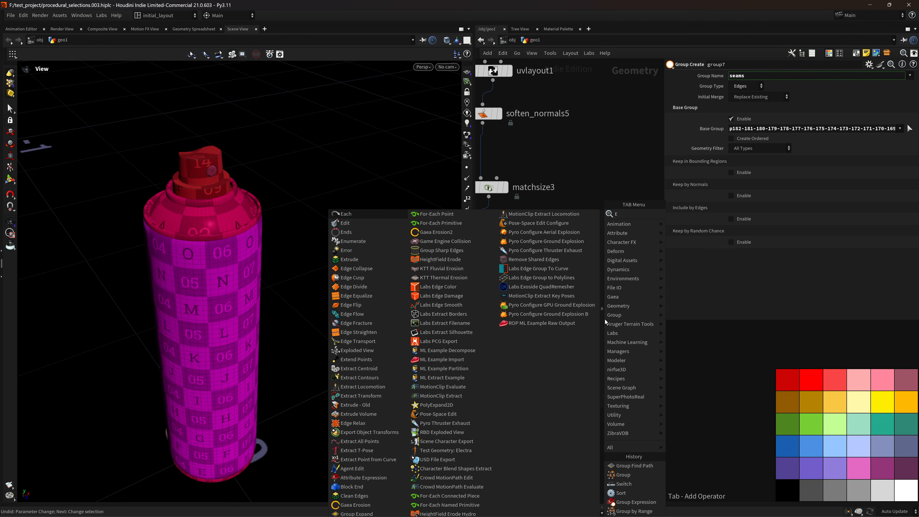
type("num")
key("Return")
left_click(605, 319)
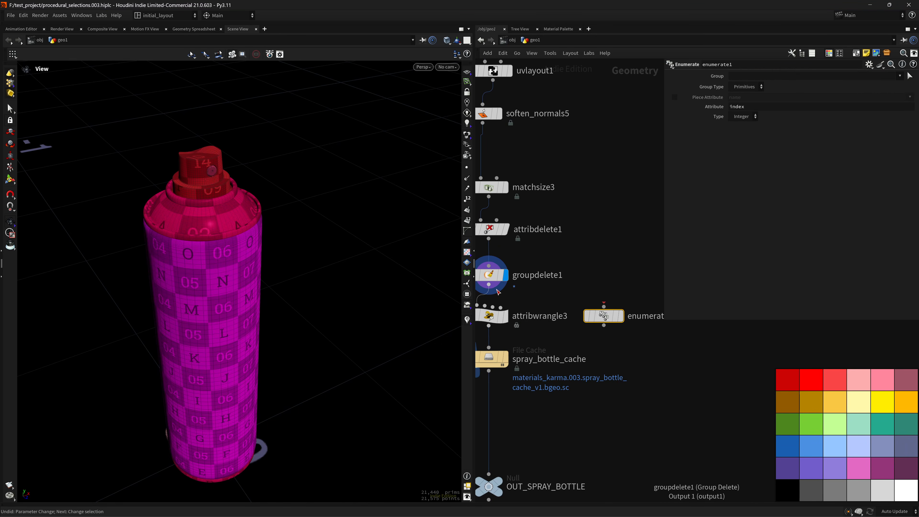
middle_click(594, 317)
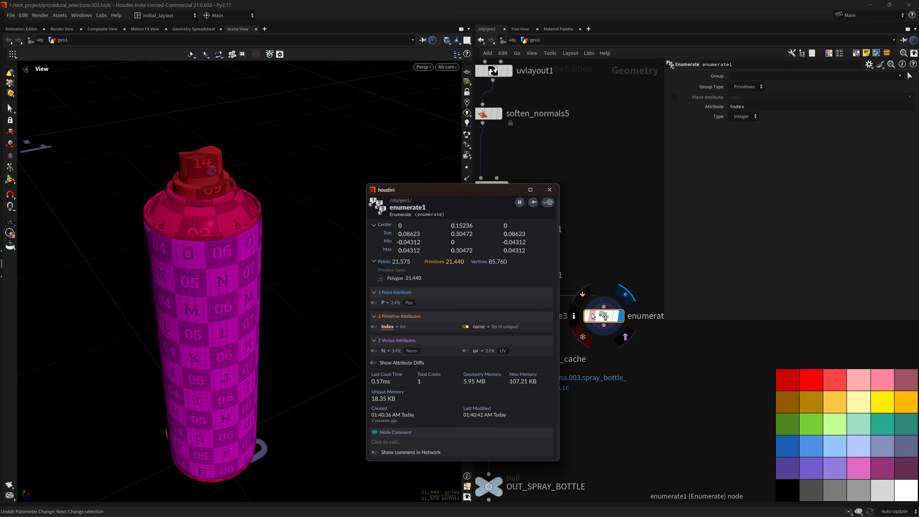
left_click(375, 326)
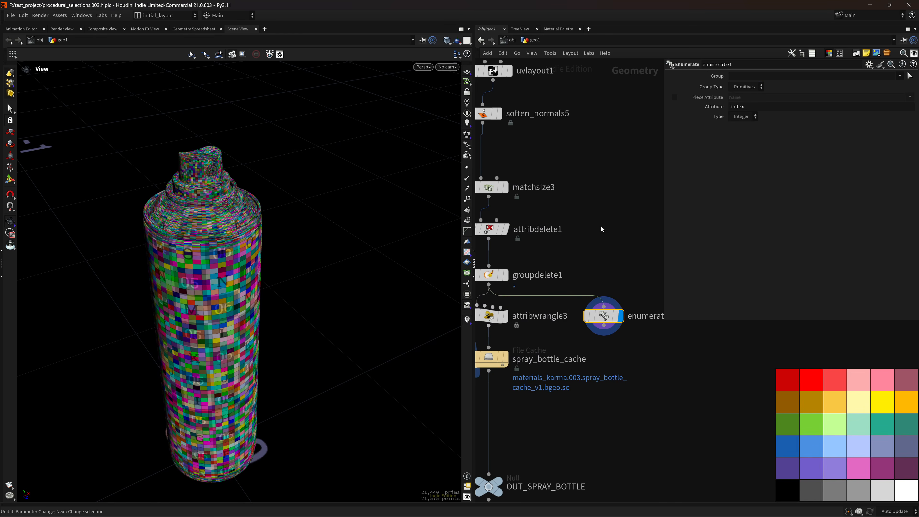
left_click(675, 97)
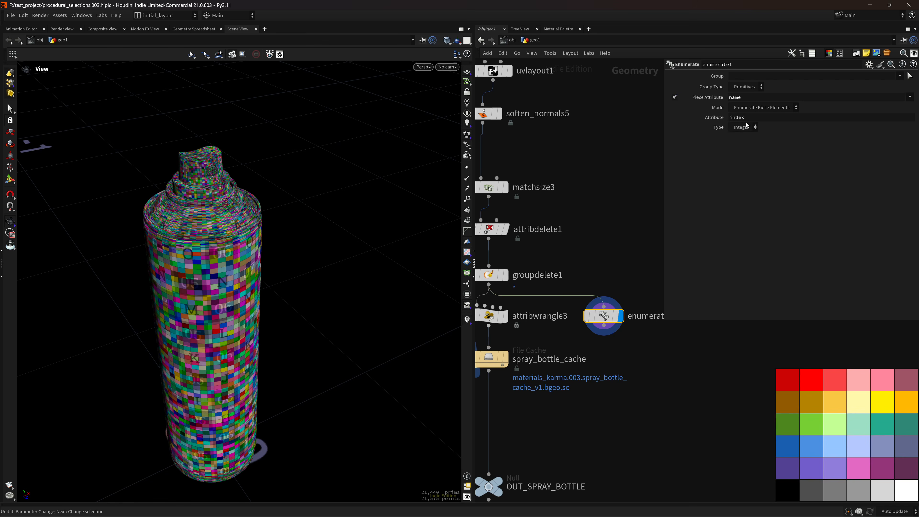
left_click(761, 107)
left_click(752, 115)
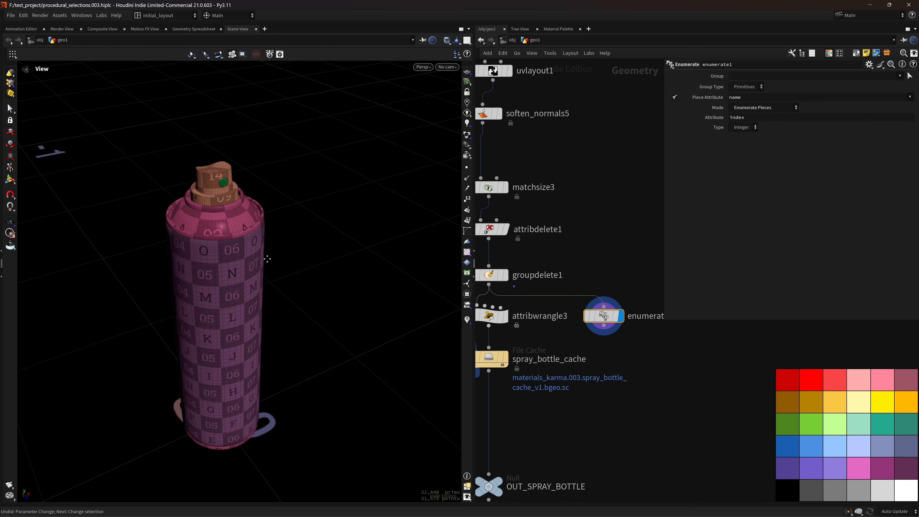
Inspect enumerate1's primitive index in the spreadsheet and UV view, then nudge the node aside.
left_click(195, 29)
left_click(100, 54)
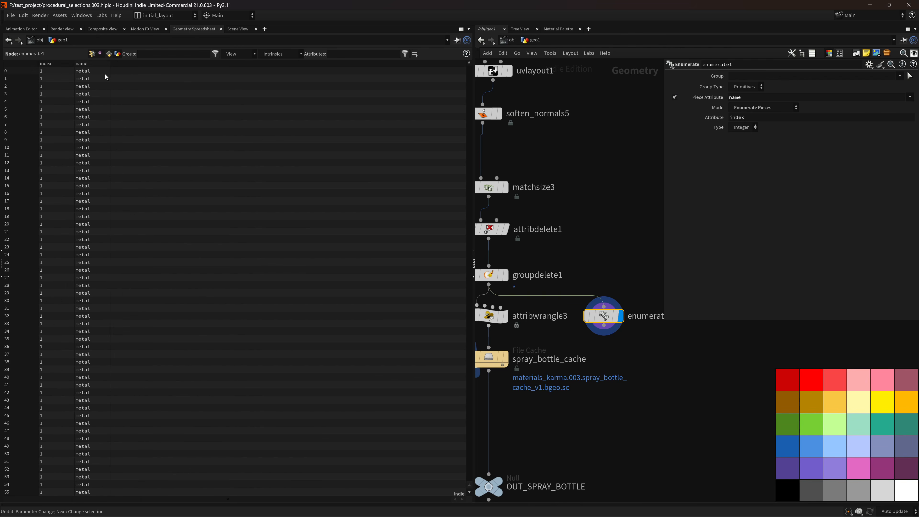
left_click(49, 64)
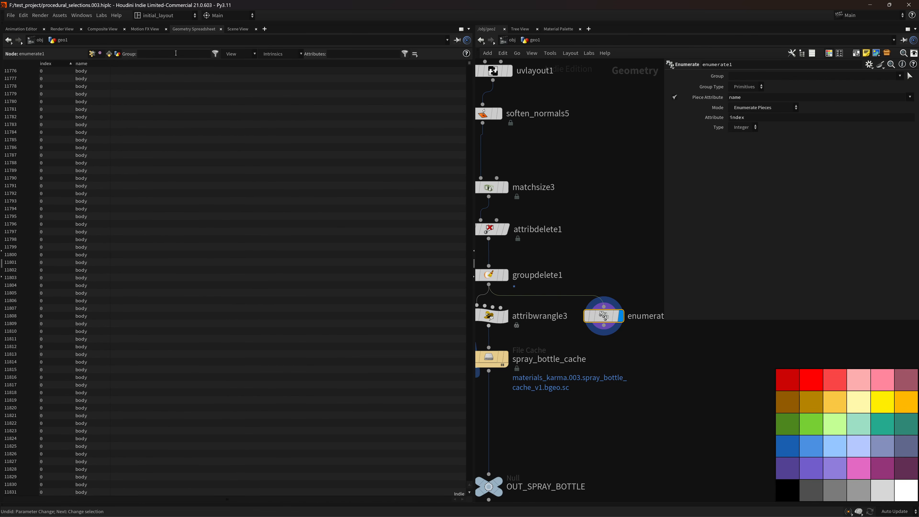
left_click(238, 29)
key("space+5")
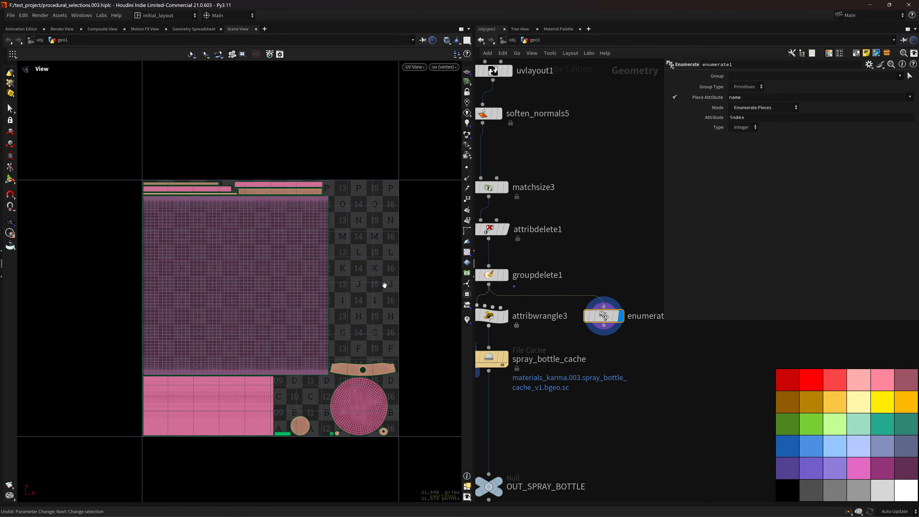
scroll(342, 266, "up", 2)
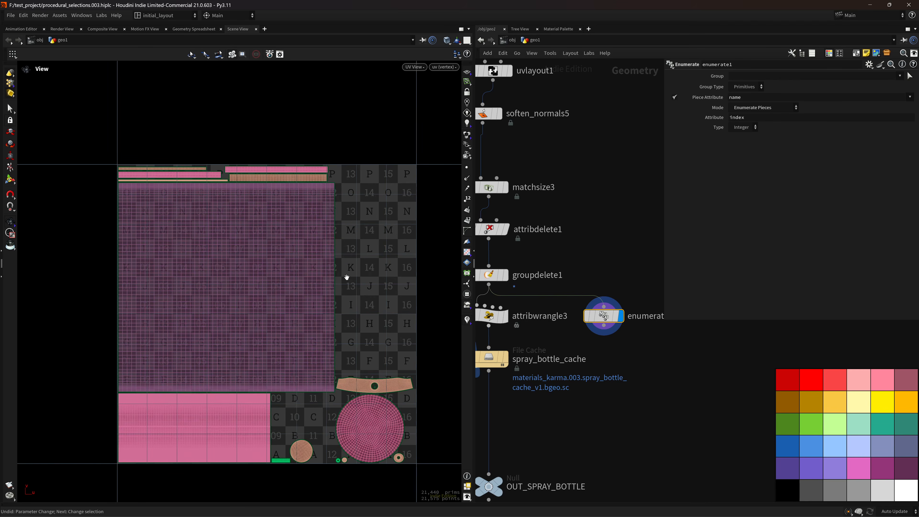
key("space+1")
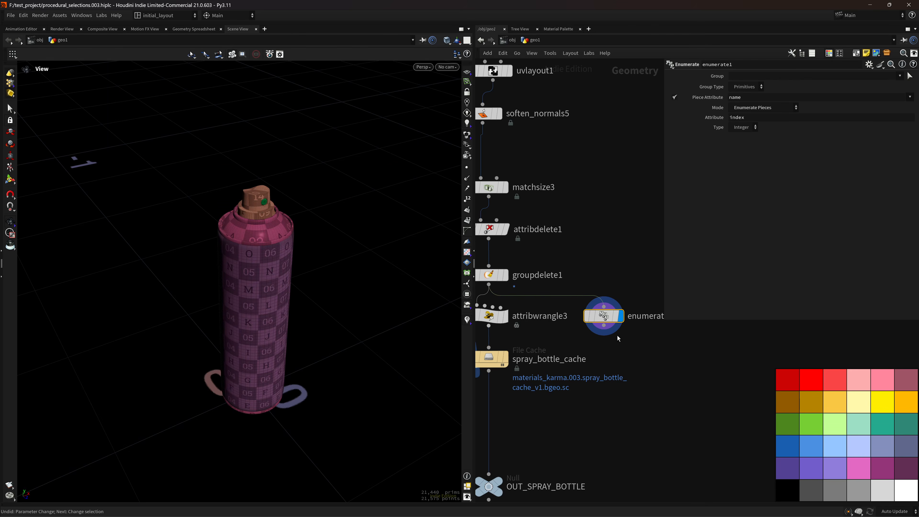
left_click_drag(605, 318, 616, 309)
middle_click_drag(564, 339, 588, 361)
Delete enumerate1, display attribwrangle3, and bring the spray can closer in view.
key("Delete")
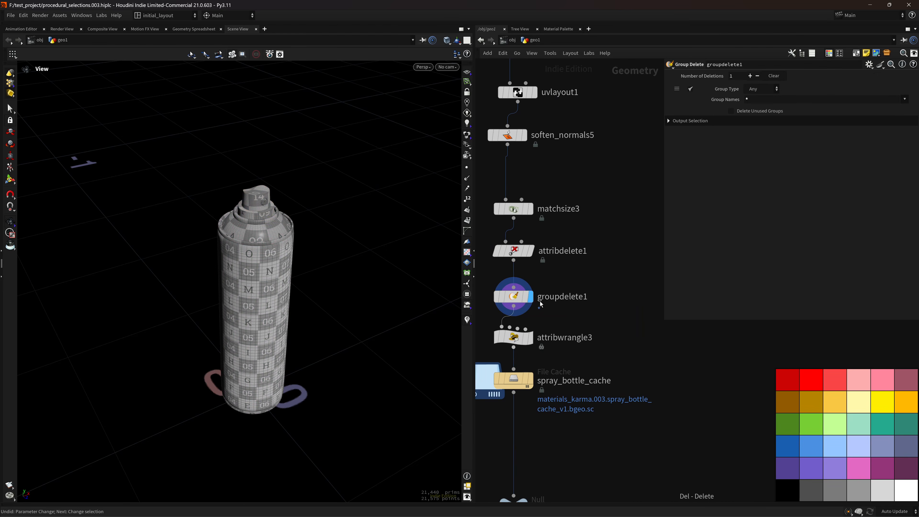
left_click(505, 340)
mouse_move(257, 280)
right_mouse_down()
mouse_move(281, 299)
mouse_move(359, 243)
right_mouse_up()
middle_click_drag(345, 277, 338, 294)
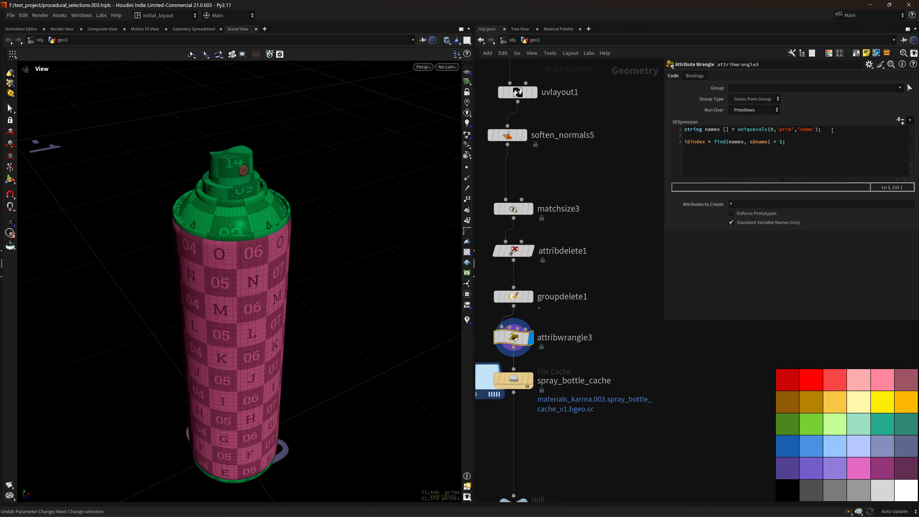
right_click_drag(225, 273, 328, 248)
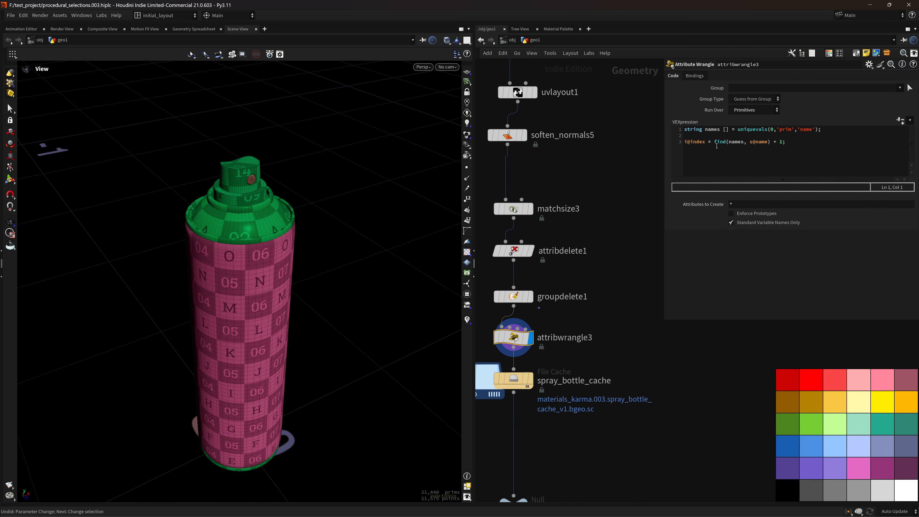
Walk through attribwrangle3's VEX: the find() call, the s@name lookup and the + 1 offset.
left_click_drag(715, 146, 727, 145)
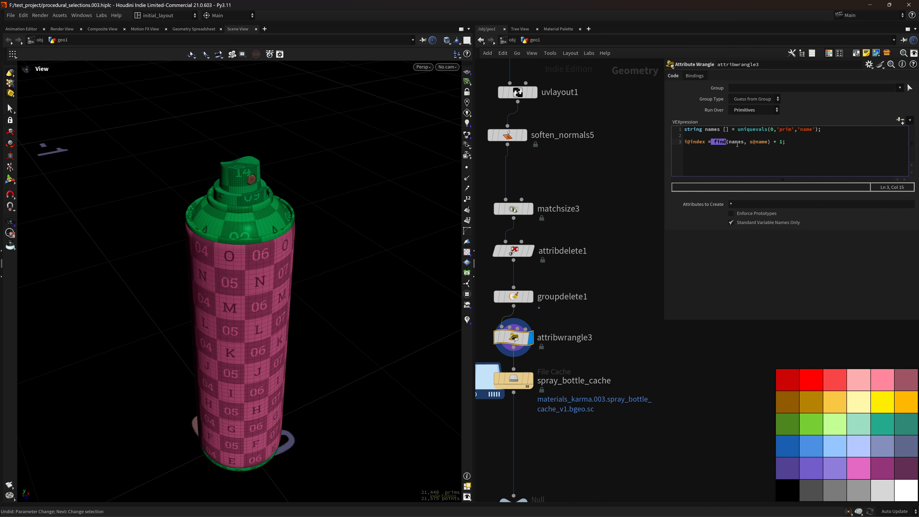
left_click(754, 142)
double_click(760, 144)
left_click_drag(771, 142, 783, 142)
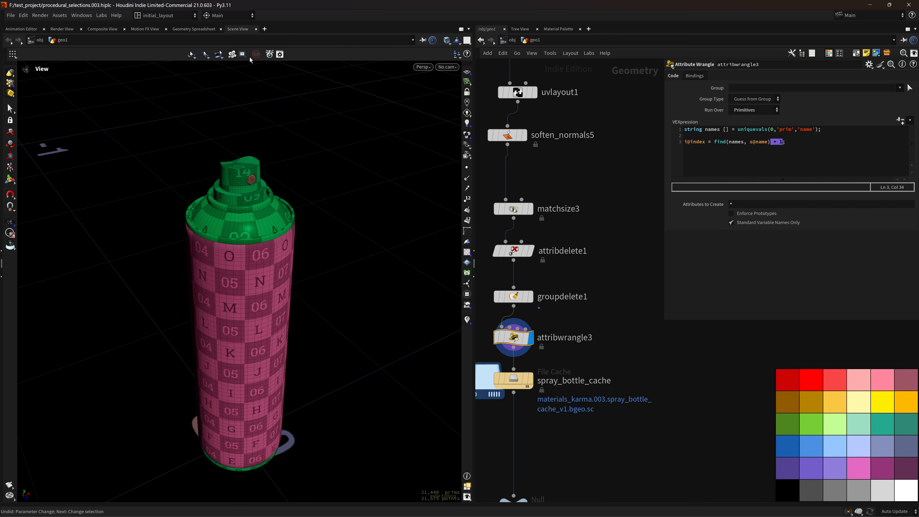
Sort primitives by index highest first in the spreadsheet, then check the UV layout.
left_click(190, 31)
left_click(48, 65)
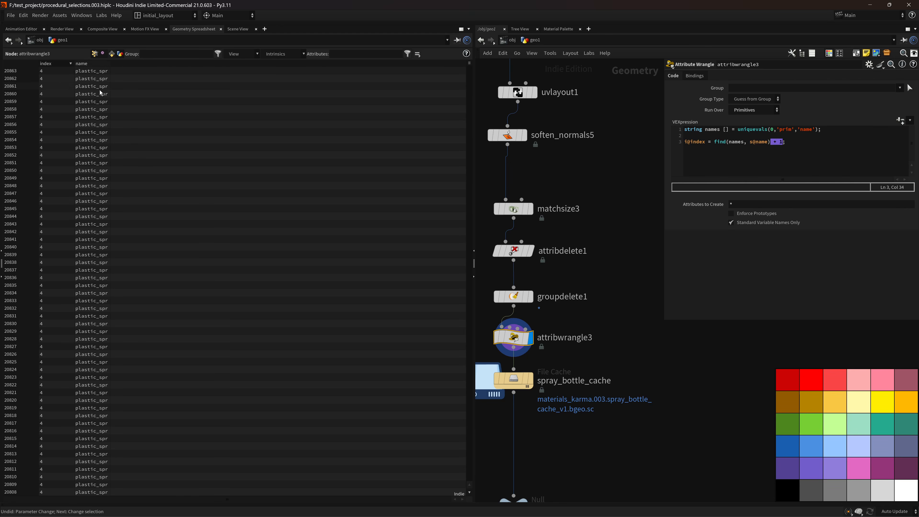
left_click(238, 29)
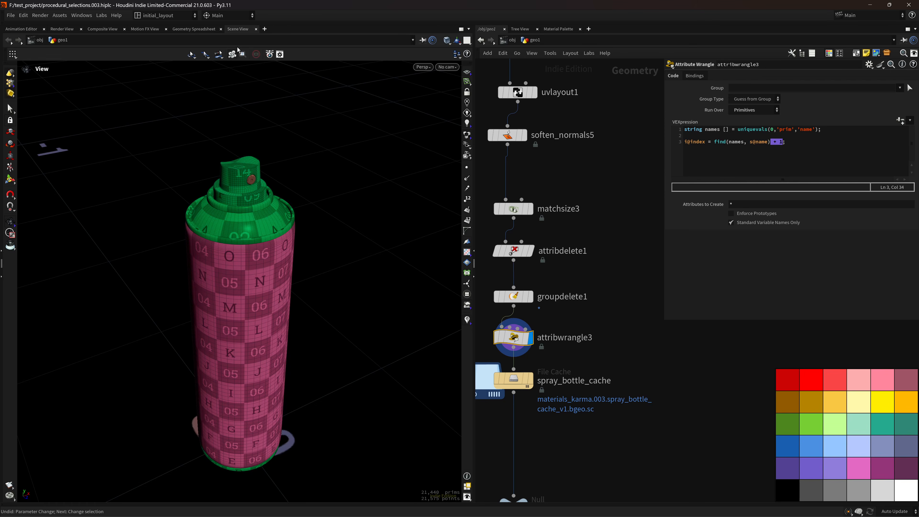
key("space+5")
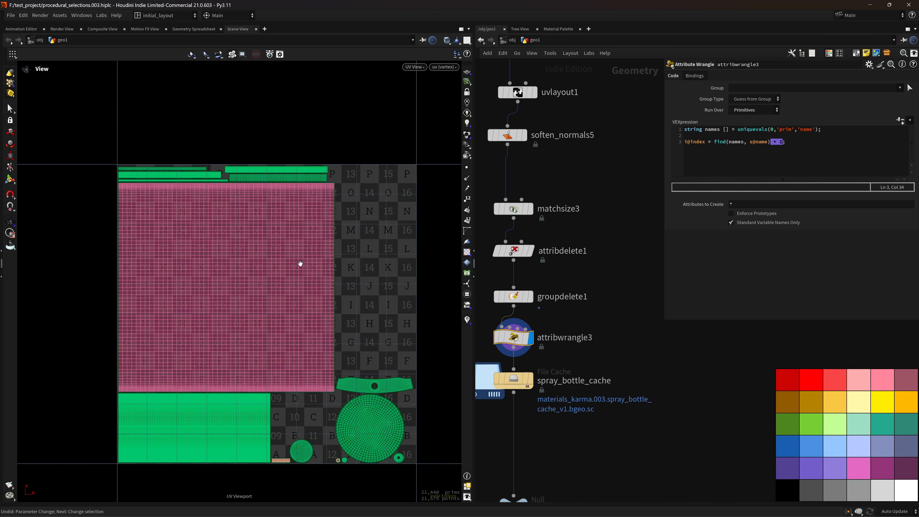
scroll(373, 311, "down", 3)
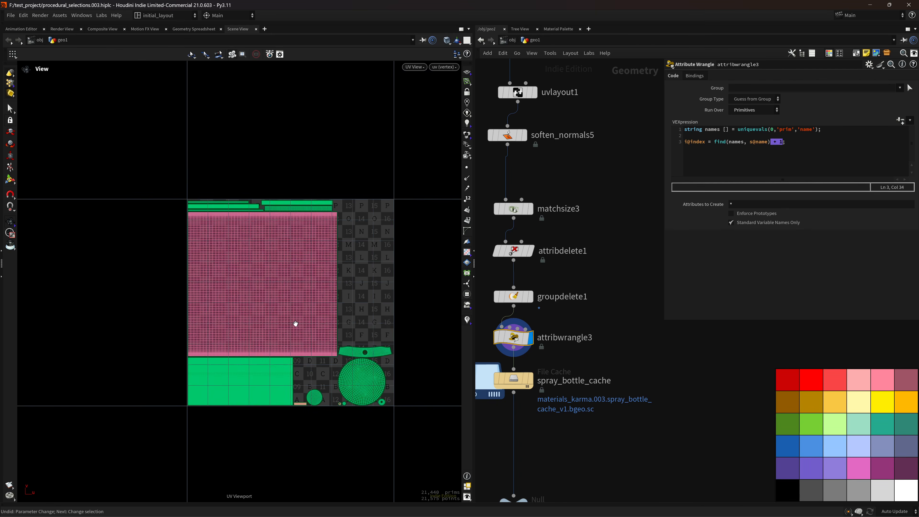
key("space+1")
scroll(536, 281, "down", 8)
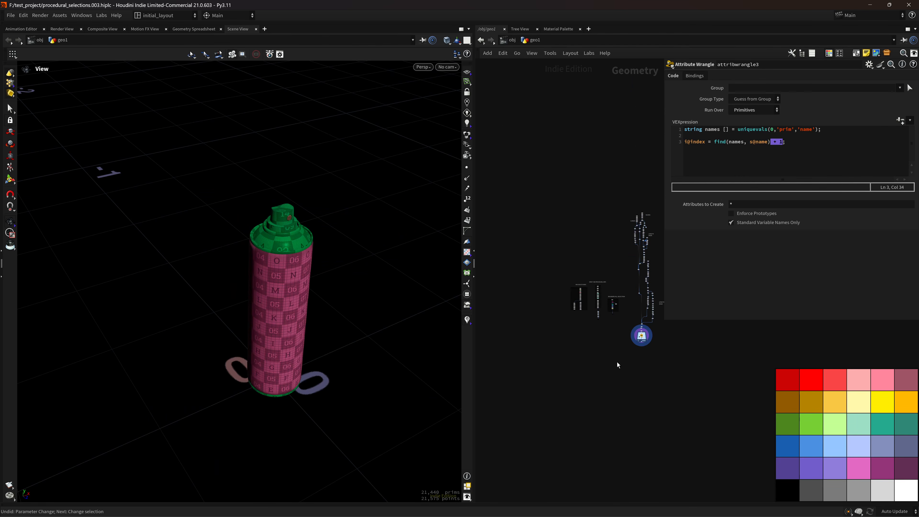
Display OUT_CROISSANT_UVED and frame the croissant in the viewport.
middle_click_drag(510, 321, 538, 325)
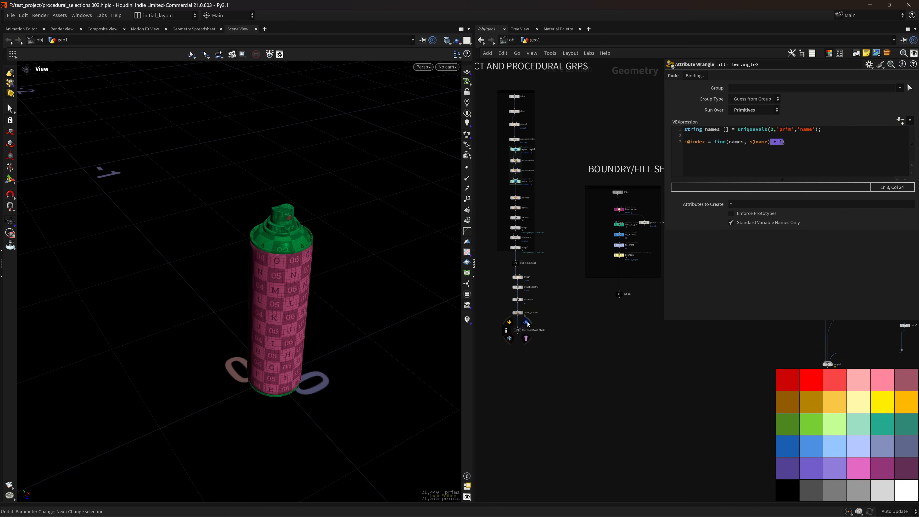
left_click(526, 322)
key("f")
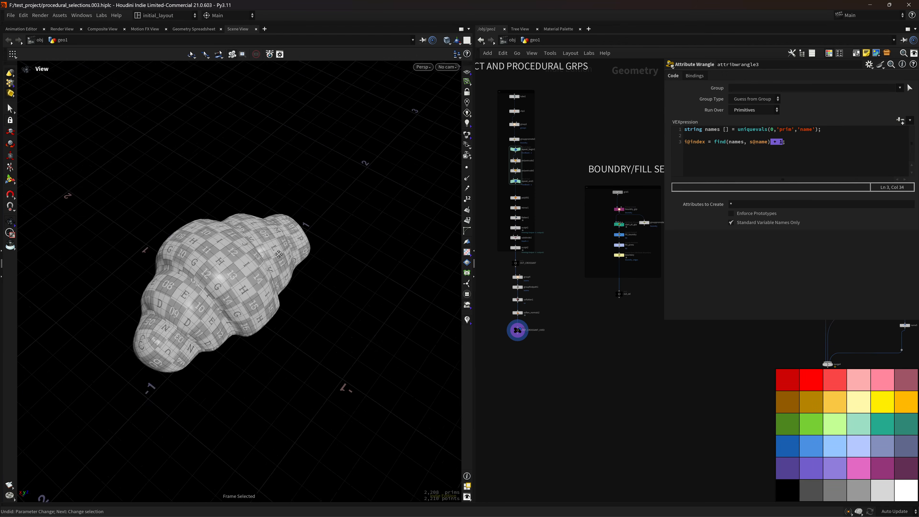
scroll(294, 298, "up", 4)
middle_click_drag(279, 254, 312, 289)
scroll(313, 289, "down", 4)
scroll(335, 331, "down", 1)
scroll(641, 377, "down", 5)
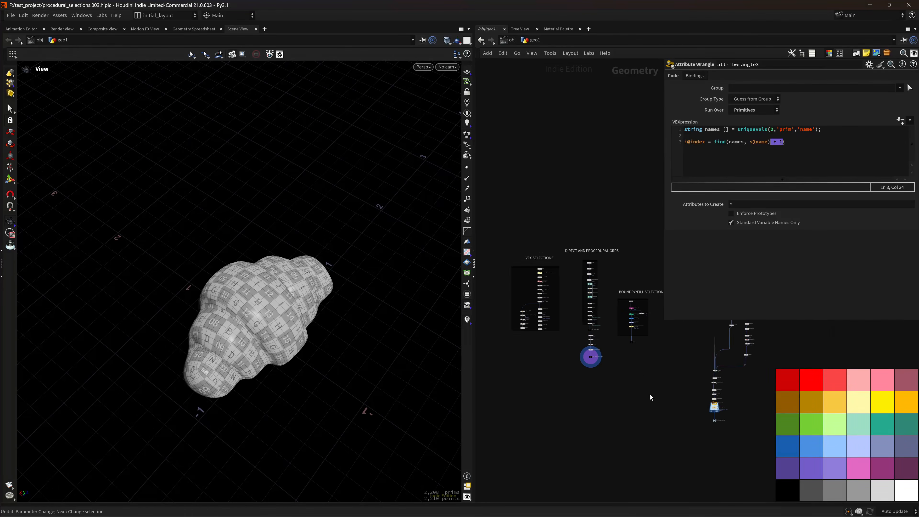
middle_click_drag(650, 394, 629, 350)
Save the scene as procedural_selections.003.hiplc and pan out to the whole network overview.
key("ctrl+s")
scroll(668, 389, "down", 1)
scroll(629, 358, "down", 2)
mouse_move(539, 356)
middle_mouse_down()
mouse_move(614, 380)
mouse_move(553, 365)
middle_mouse_up()
scroll(614, 380, "down", 4)
scroll(554, 363, "up", 4)
middle_click_drag(592, 342, 600, 393)
scroll(600, 387, "down", 2)
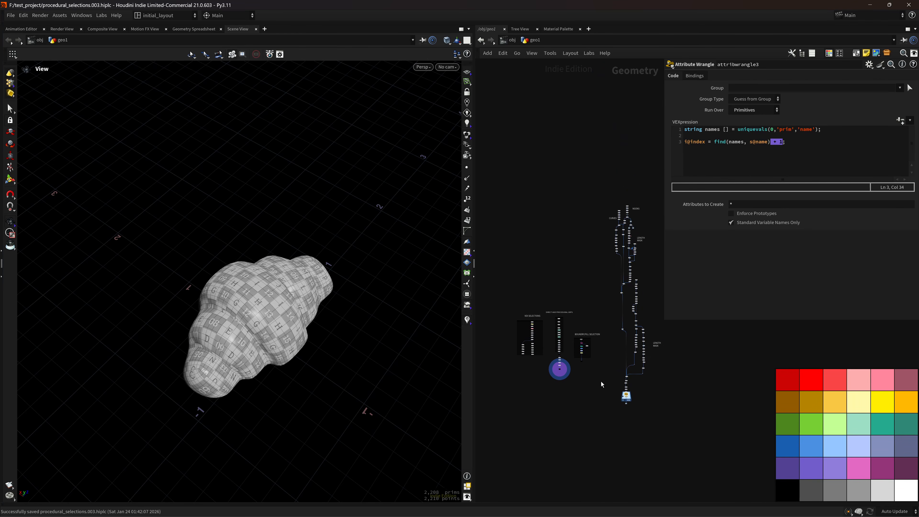